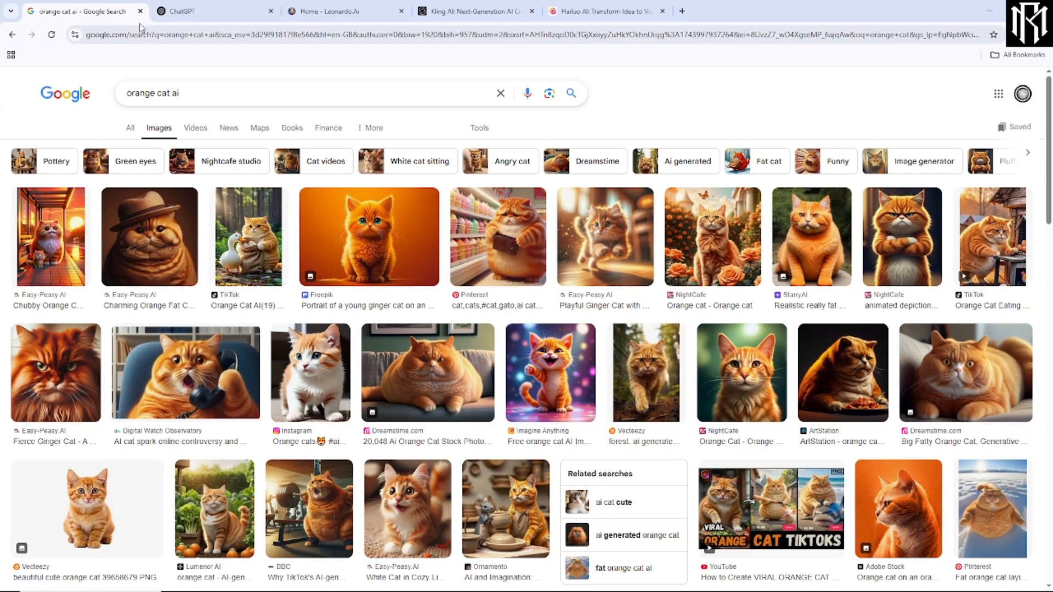
- Close the Google image search page and bring up the orange cat notes in Notepad, placed clear of ChatGPT's message field
{"action": "left_click", "coordinate": [141, 11]}
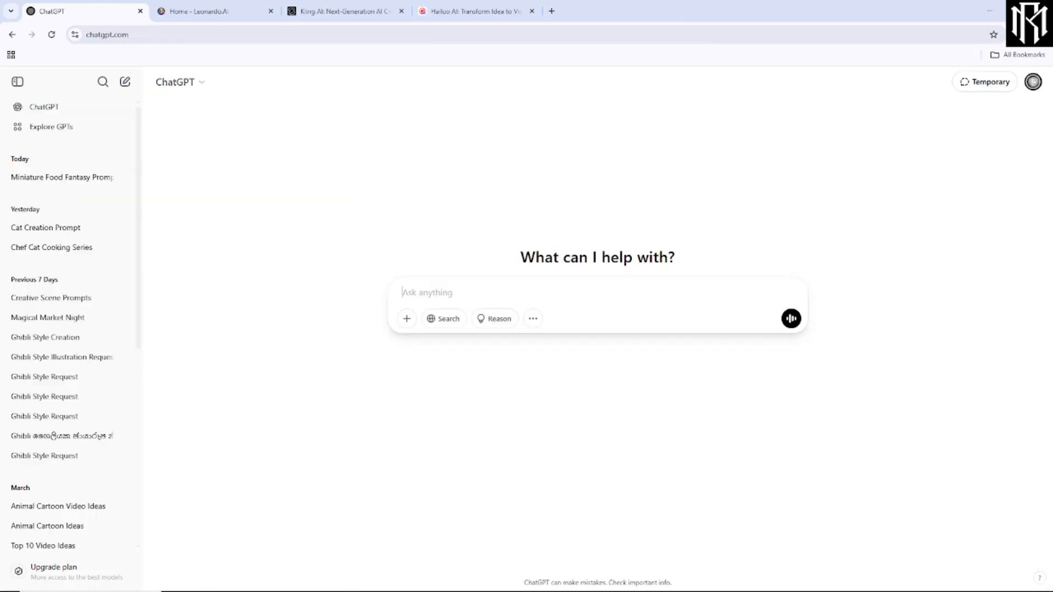
{"action": "left_click", "coordinate": [314, 585]}
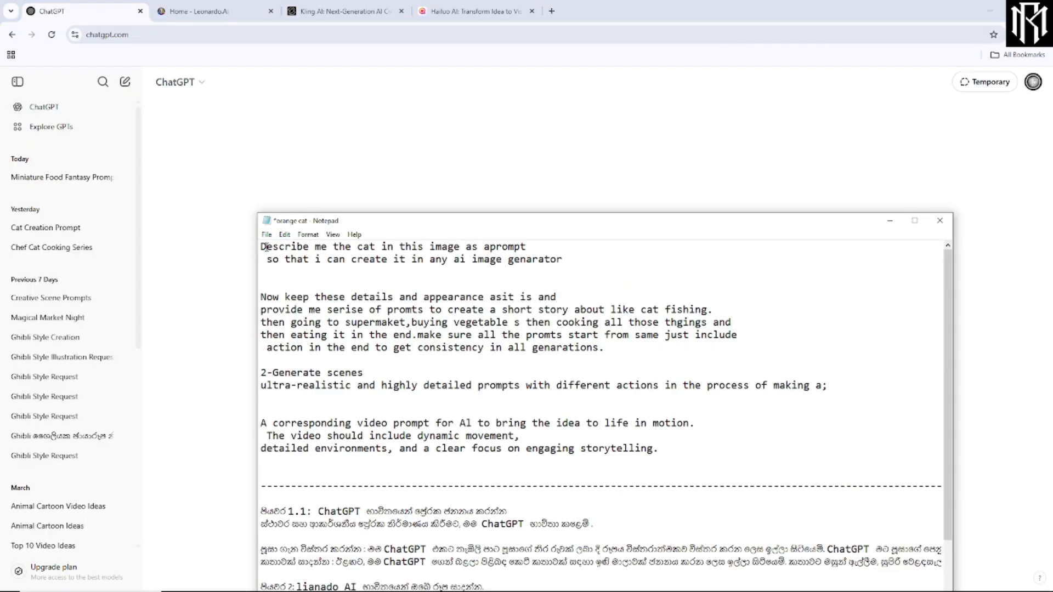
{"action": "left_click_drag", "start_coordinate": [267, 248], "coordinate": [661, 445]}
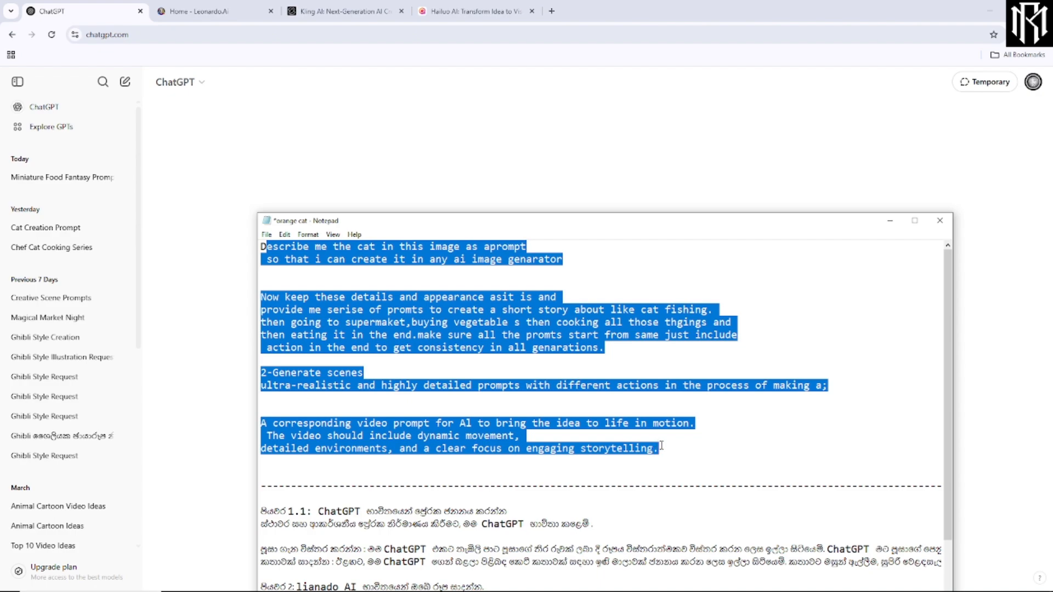
{"action": "left_click", "coordinate": [721, 425]}
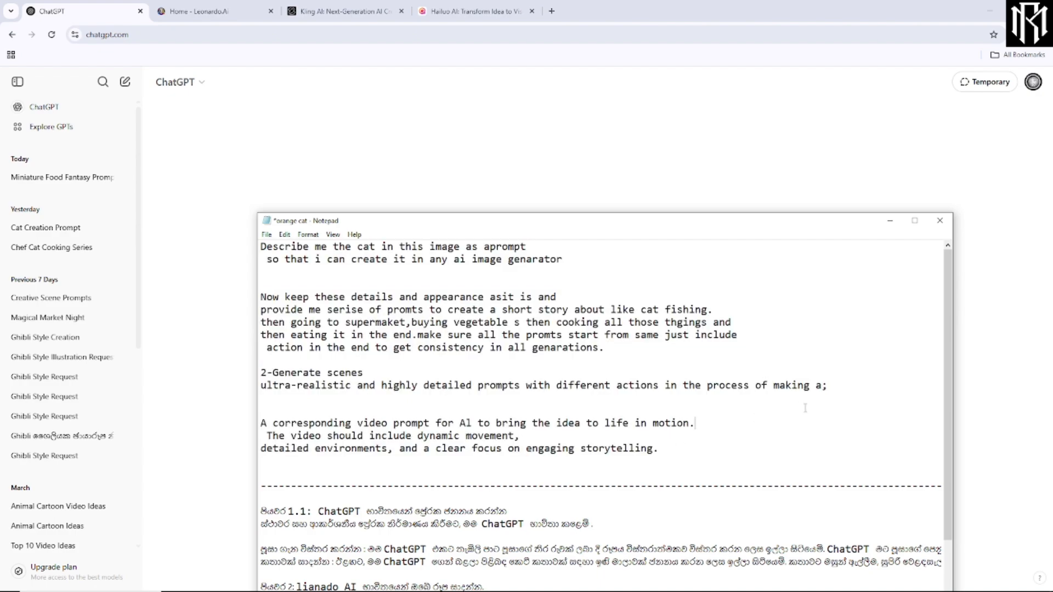
{"action": "left_click_drag", "start_coordinate": [723, 226], "coordinate": [711, 464]}
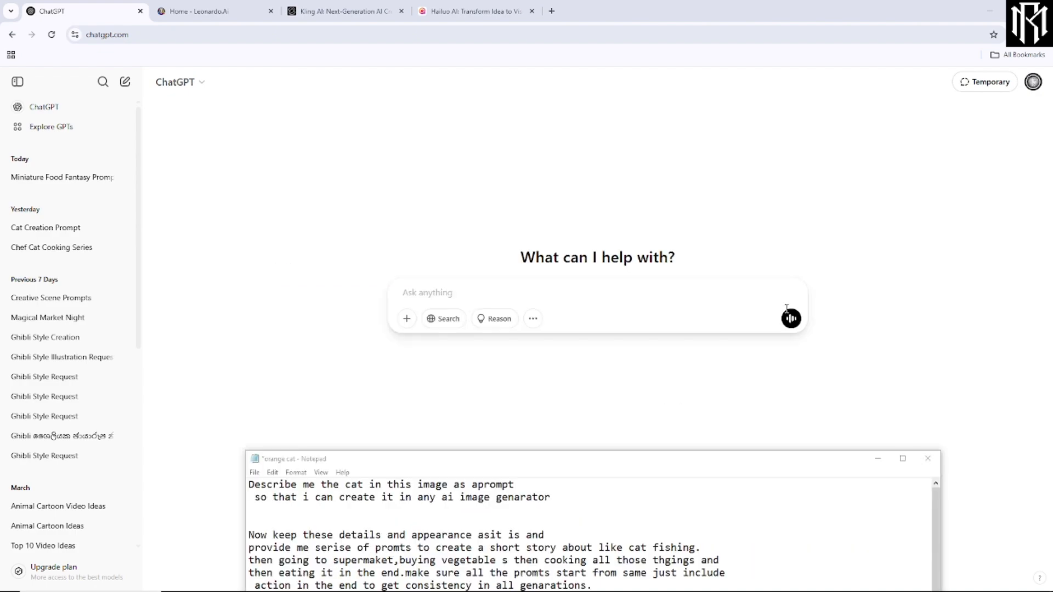
- Open the Downloads folder in File Explorer
{"action": "left_click", "coordinate": [10, 586]}
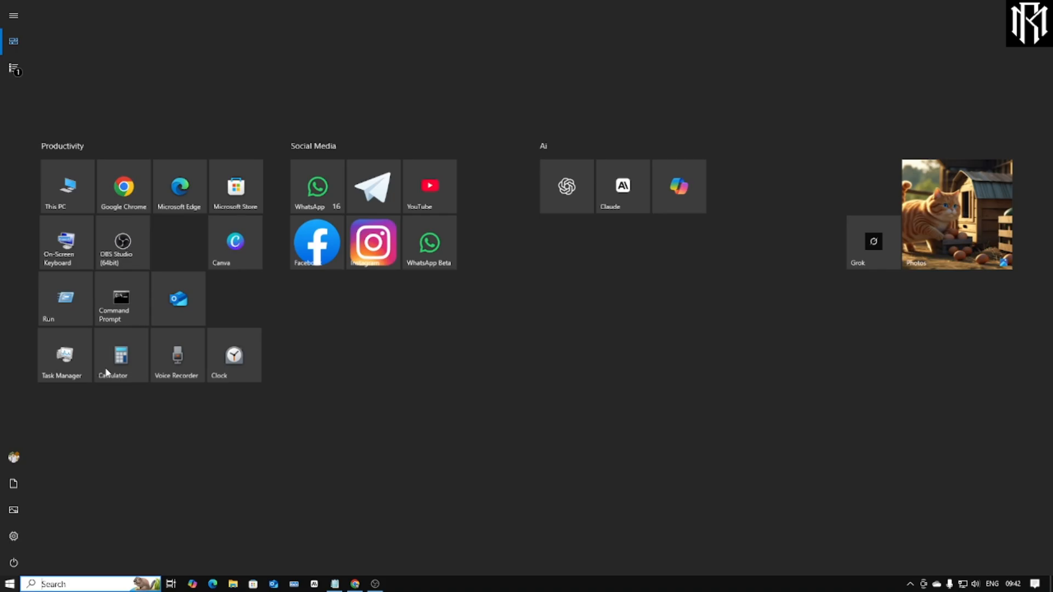
{"action": "left_click", "coordinate": [62, 191]}
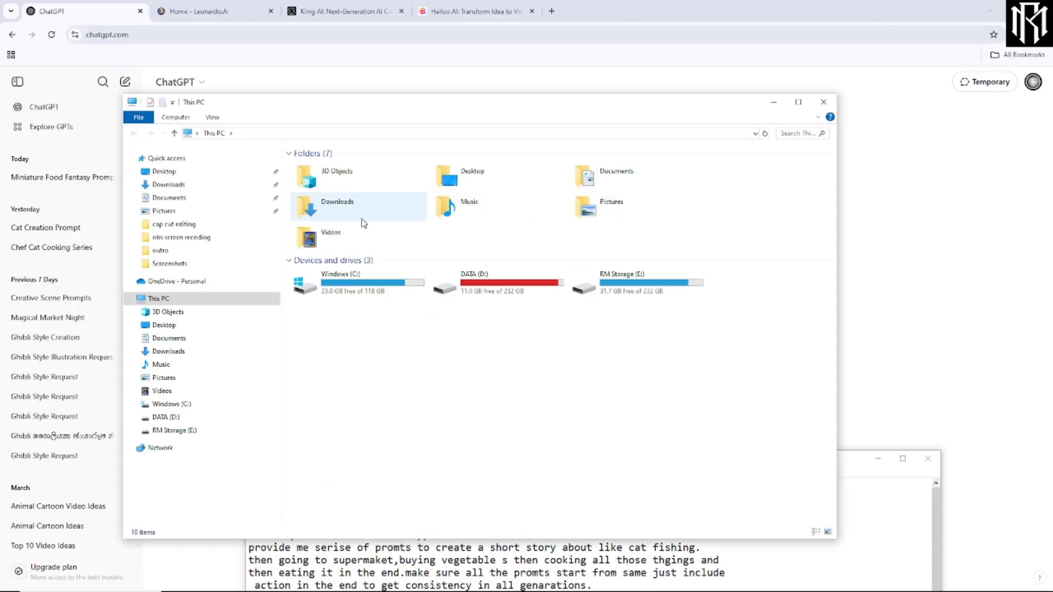
{"action": "left_click", "coordinate": [363, 219]}
{"action": "double_click", "coordinate": [363, 219]}
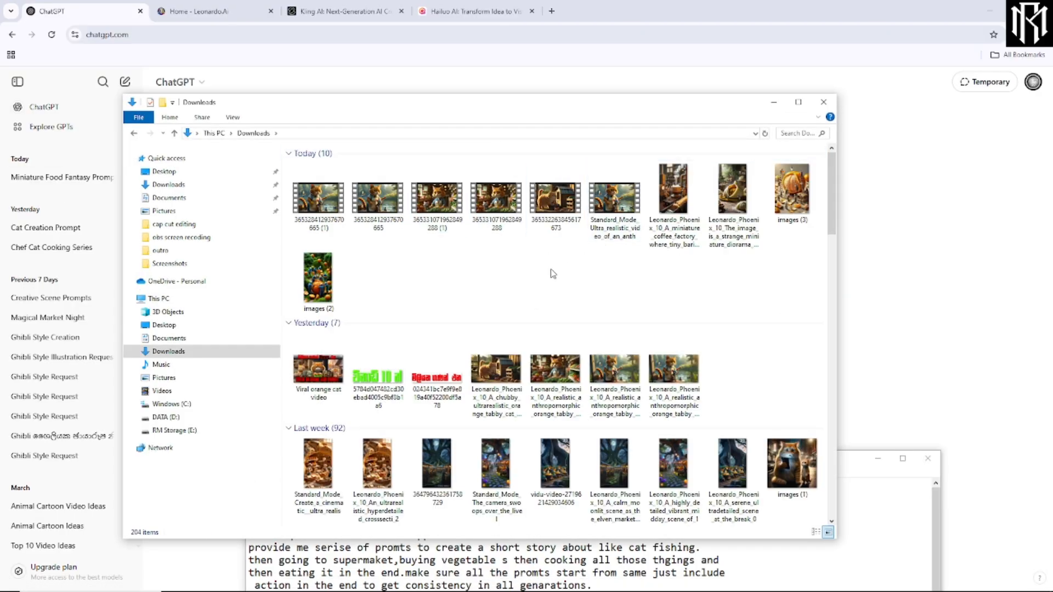
- Preview the downloaded orange cat pictures and attach the weightlifting cat image, download (2), to a new ChatGPT message
{"action": "scroll", "coordinate": [631, 313], "scroll_direction": "down", "scroll_amount": 5}
{"action": "double_click", "coordinate": [318, 296]}
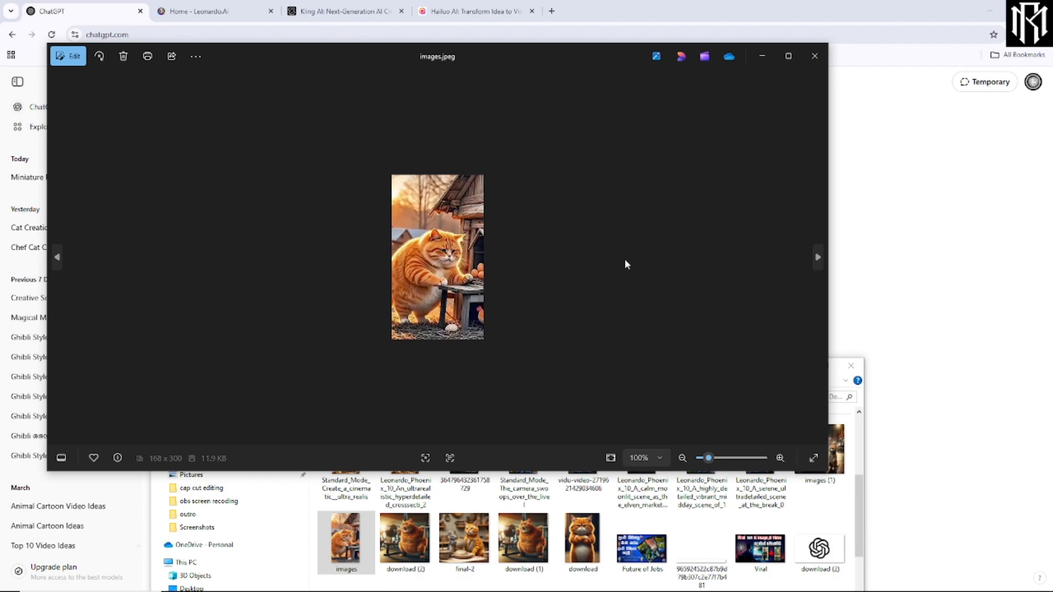
{"action": "scroll", "coordinate": [626, 264], "scroll_direction": "up", "scroll_amount": 5}
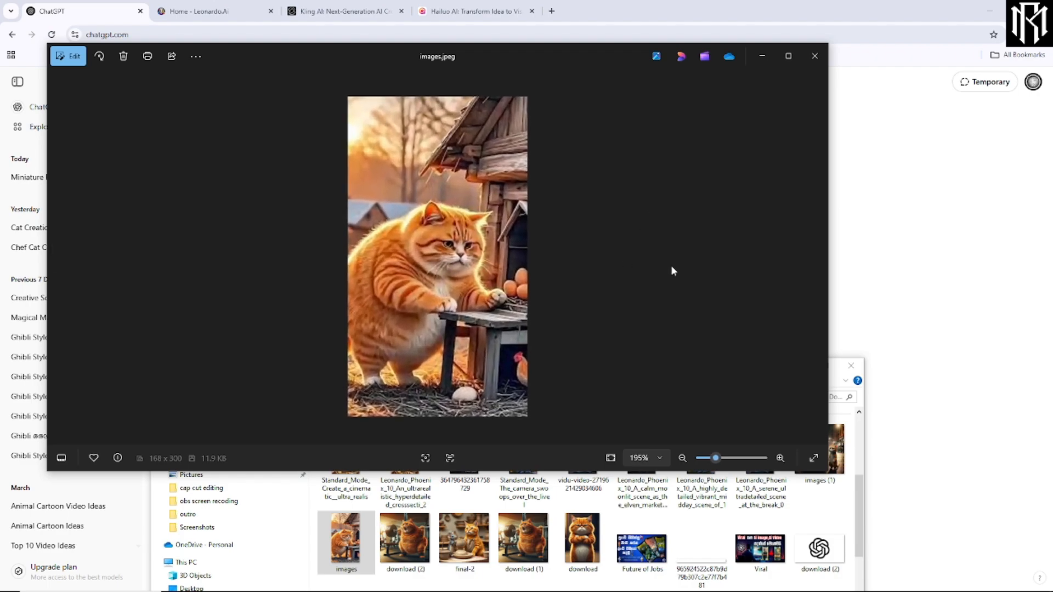
{"action": "left_click", "coordinate": [818, 258]}
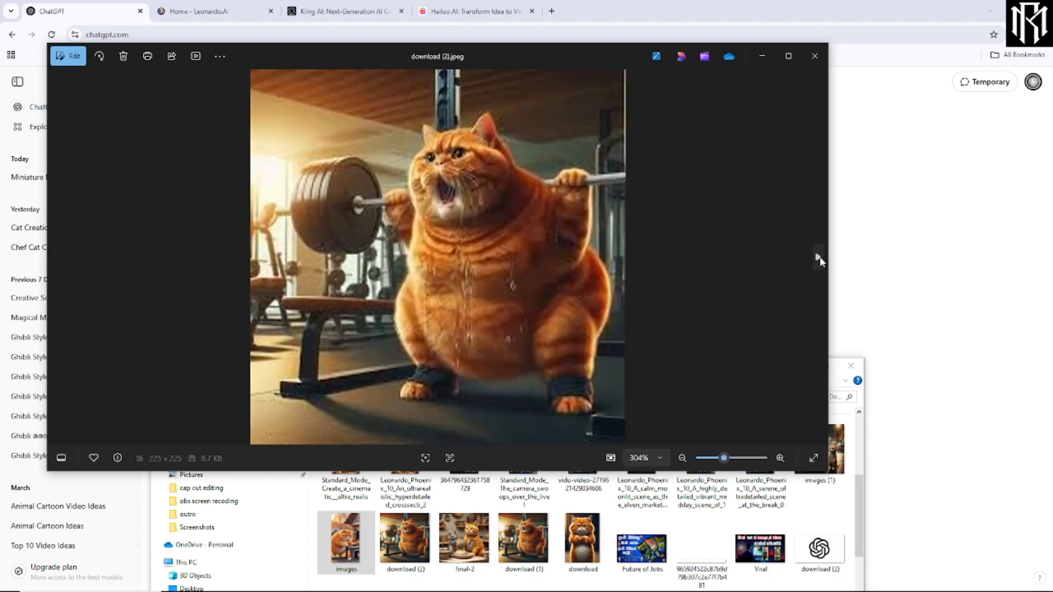
{"action": "left_click", "coordinate": [818, 258]}
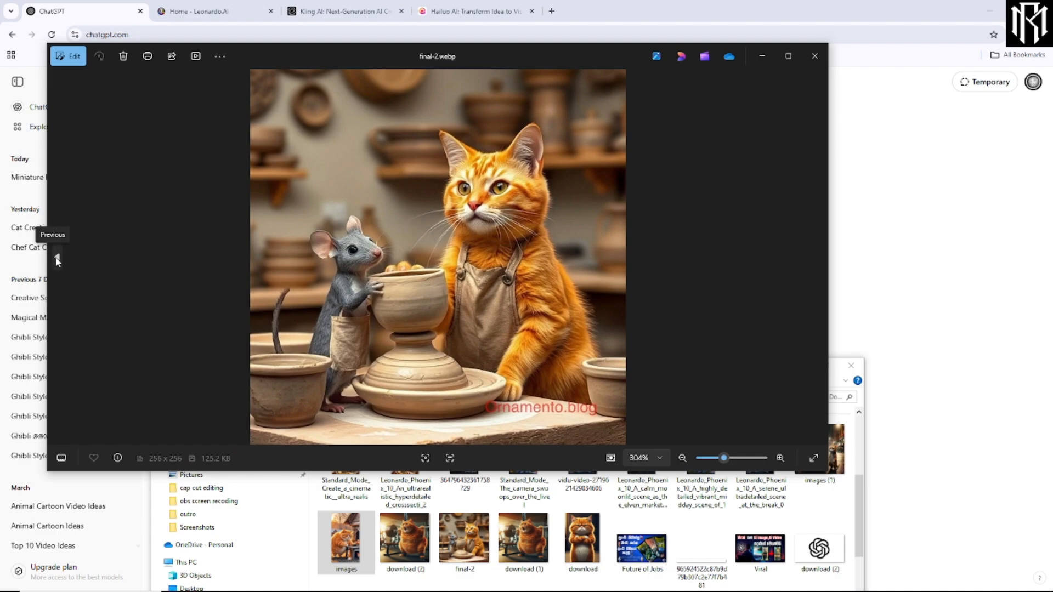
{"action": "left_click", "coordinate": [57, 258]}
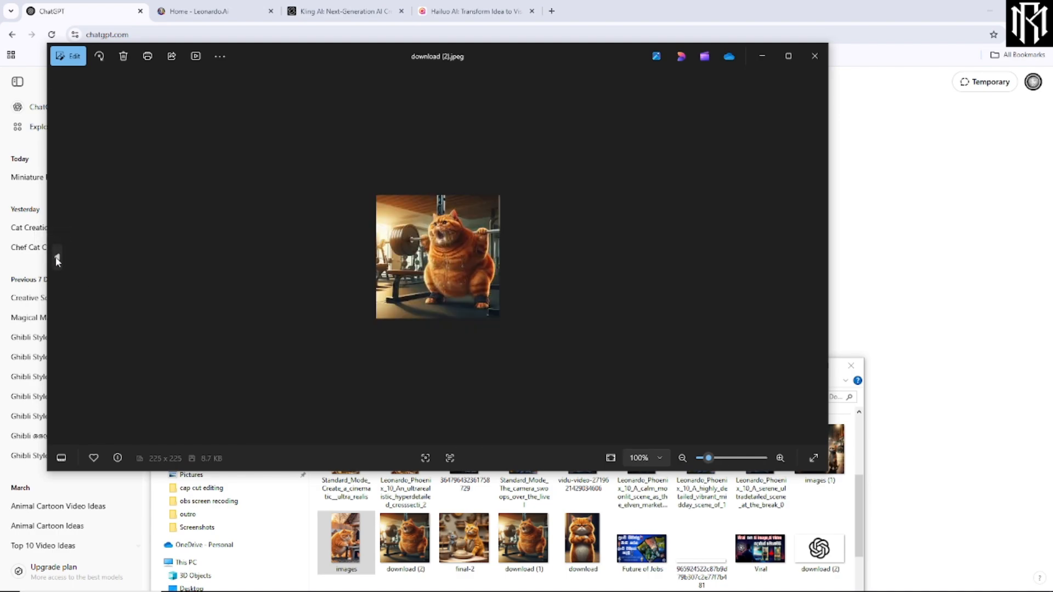
{"action": "left_click", "coordinate": [57, 258]}
{"action": "left_click", "coordinate": [814, 56]}
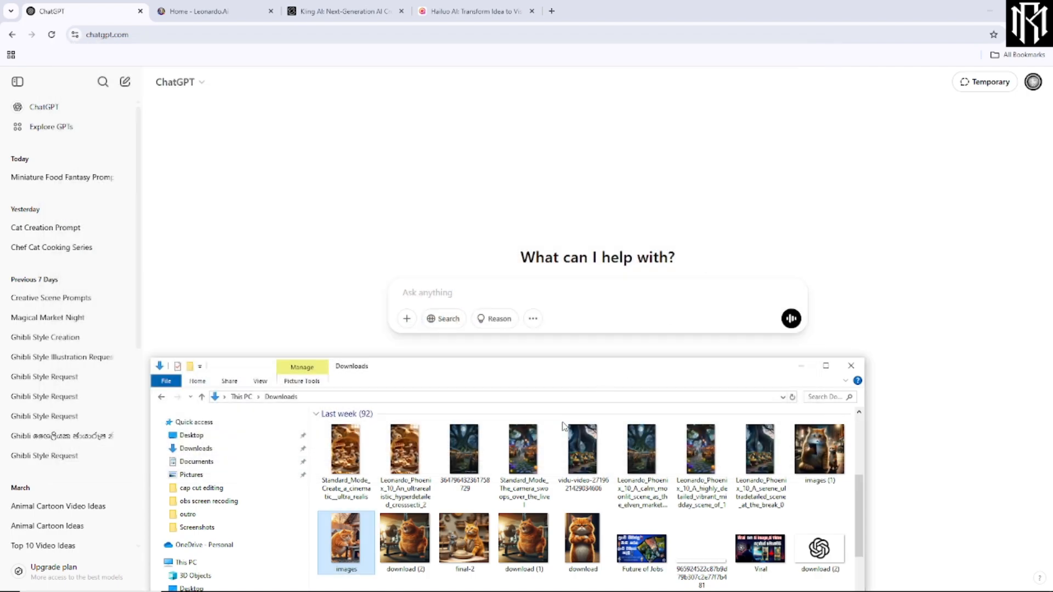
{"action": "left_click_drag", "start_coordinate": [408, 531], "coordinate": [439, 286]}
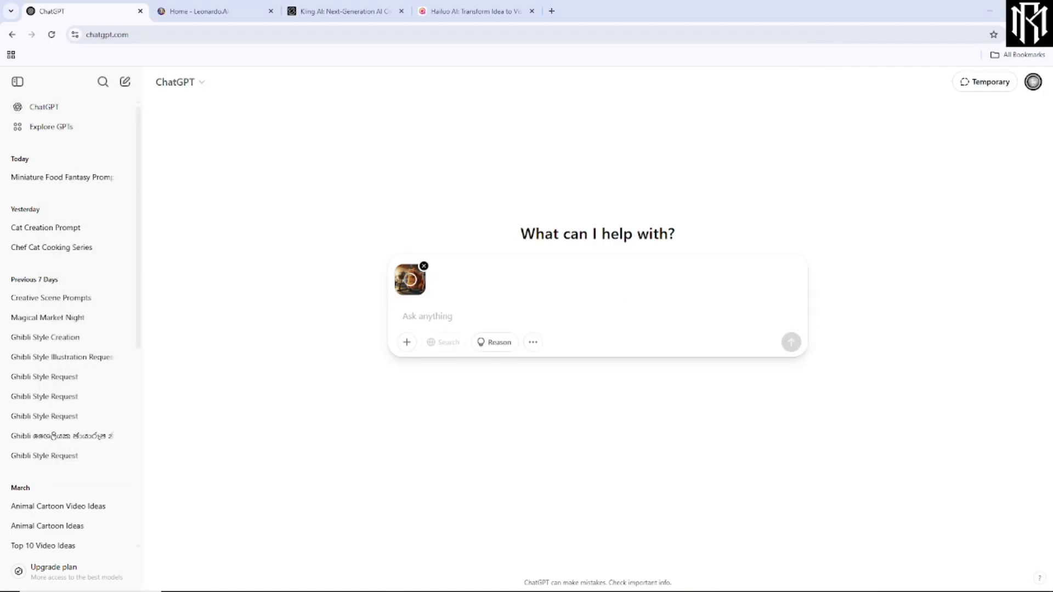
- Copy the first Notepad prompt, asking for a description of the cat as an image generator prompt, and send it with the attached image in ChatGPT
{"action": "left_click", "coordinate": [373, 584]}
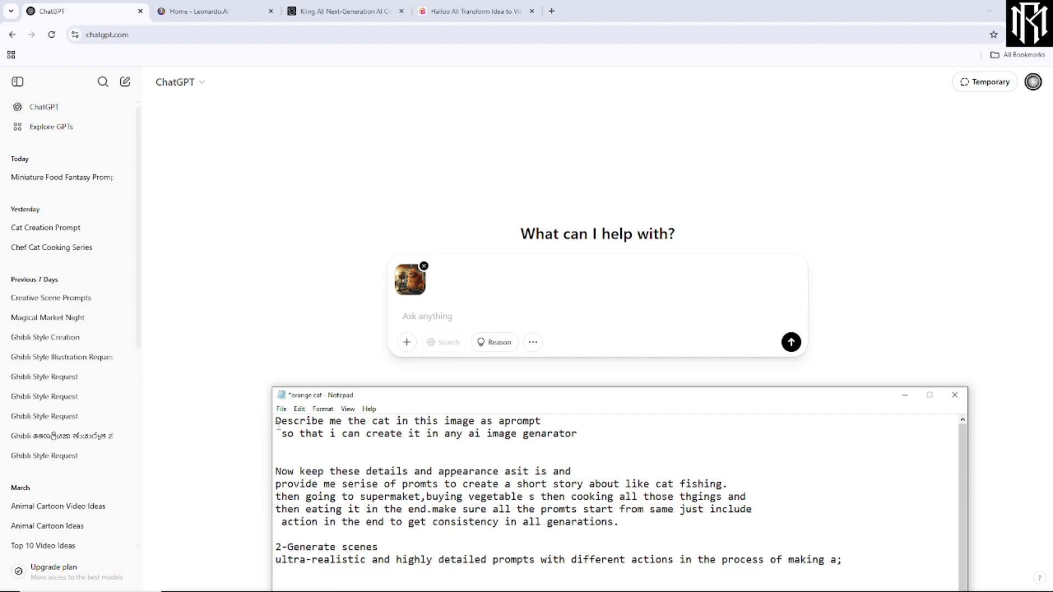
{"action": "left_click_drag", "start_coordinate": [277, 422], "coordinate": [582, 431]}
{"action": "right_click", "coordinate": [568, 439]}
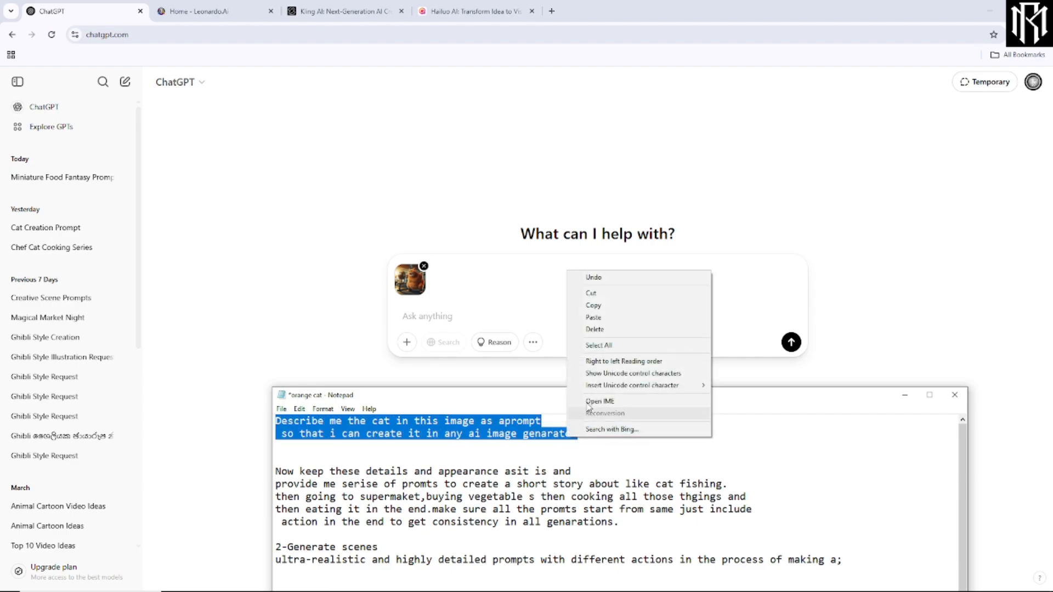
{"action": "left_click", "coordinate": [631, 305]}
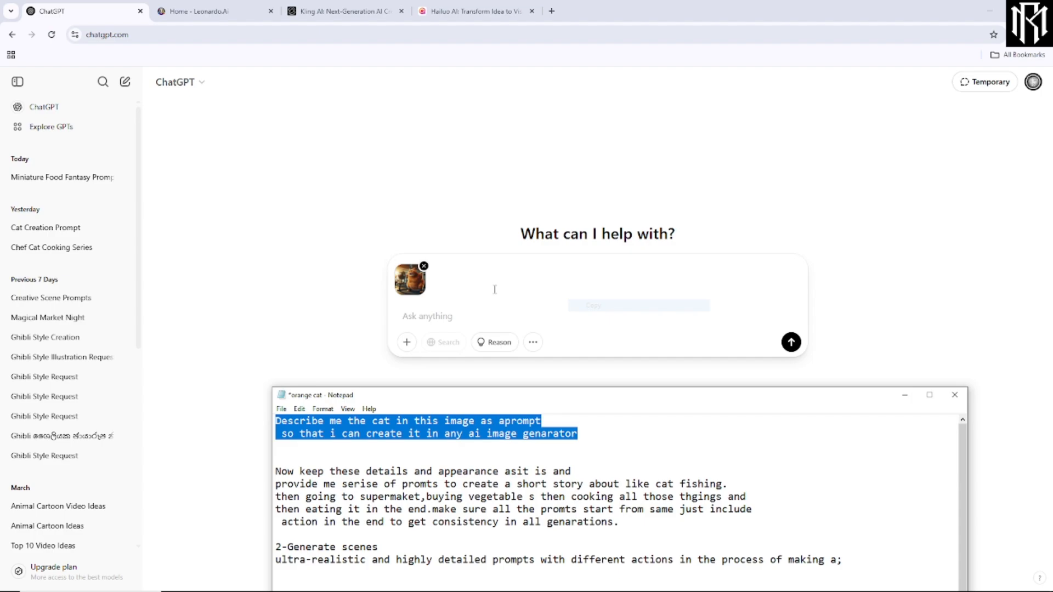
{"action": "left_click", "coordinate": [457, 317]}
{"action": "right_click", "coordinate": [457, 315]}
{"action": "left_click", "coordinate": [473, 423]}
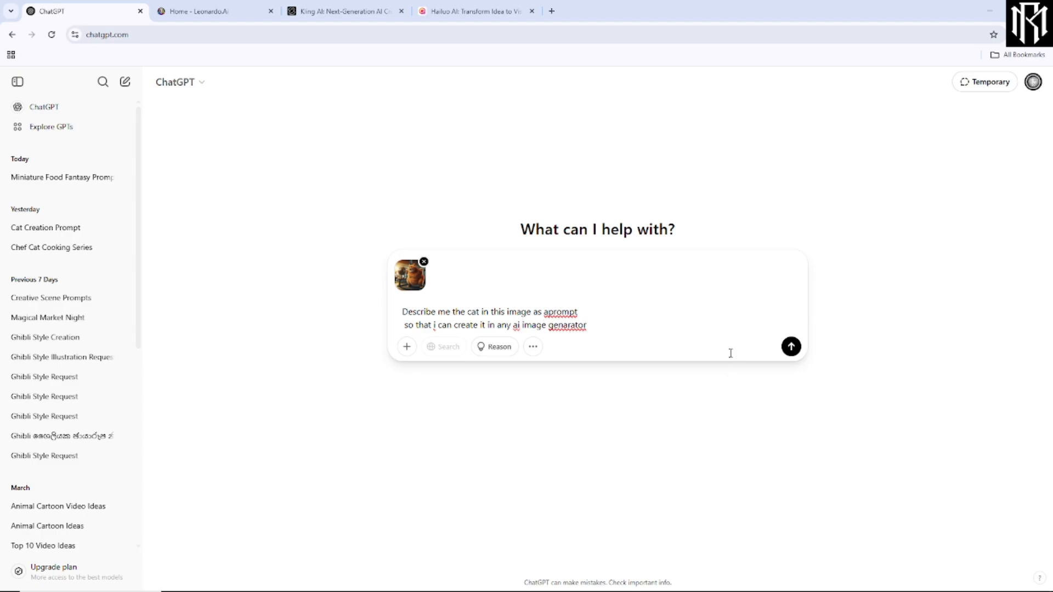
{"action": "left_click", "coordinate": [790, 347]}
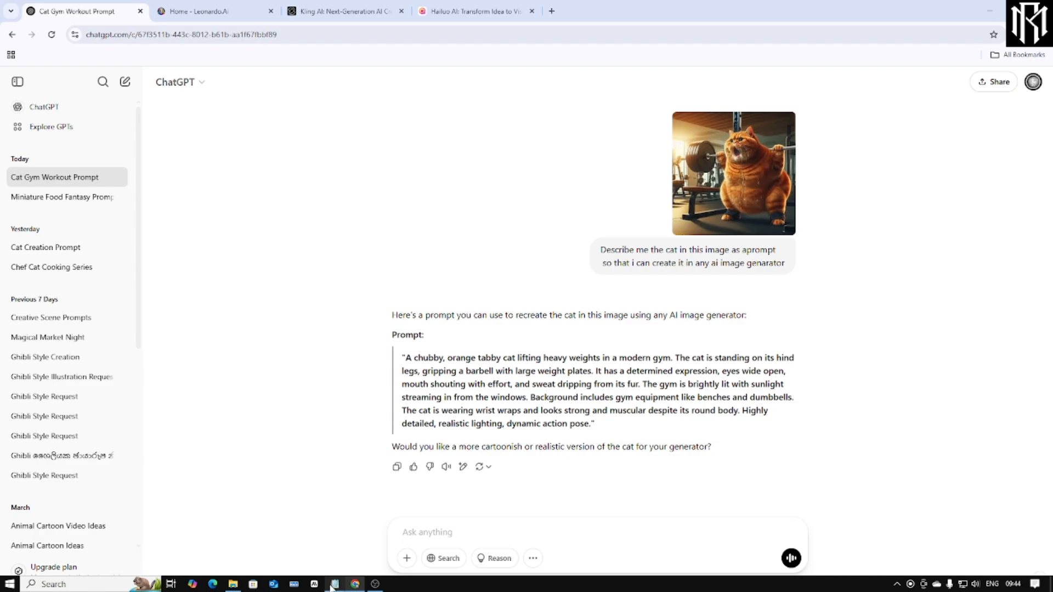
- Copy the "Now keep these details and appearance" paragraph about the fishing, supermarket, cooking and eating story from Notepad and send it to ChatGPT
{"action": "left_click", "coordinate": [333, 584]}
{"action": "left_click", "coordinate": [330, 347]}
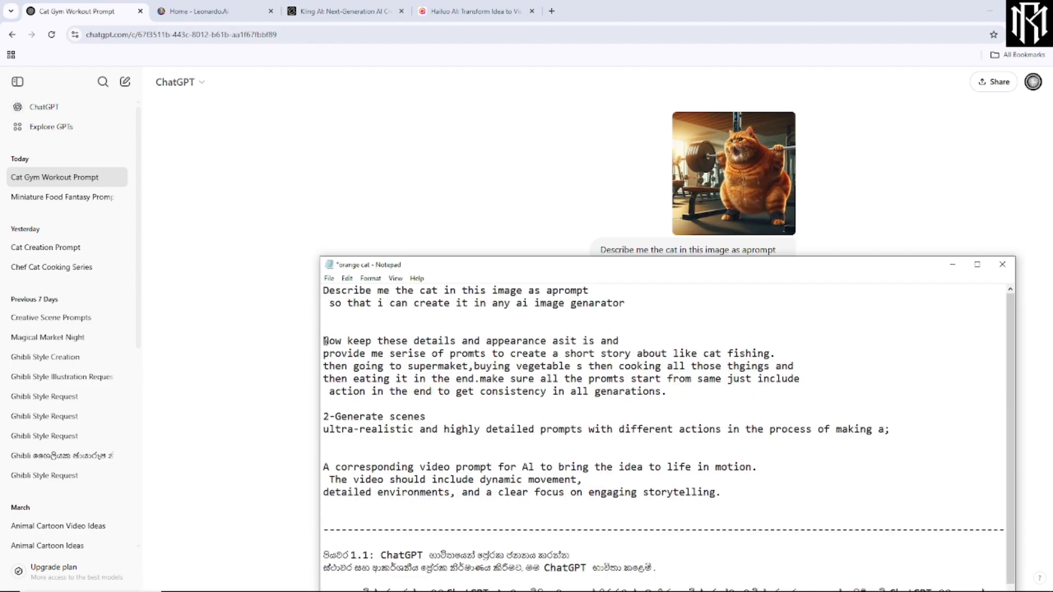
{"action": "left_click_drag", "start_coordinate": [325, 341], "coordinate": [668, 396]}
{"action": "right_click", "coordinate": [678, 392]}
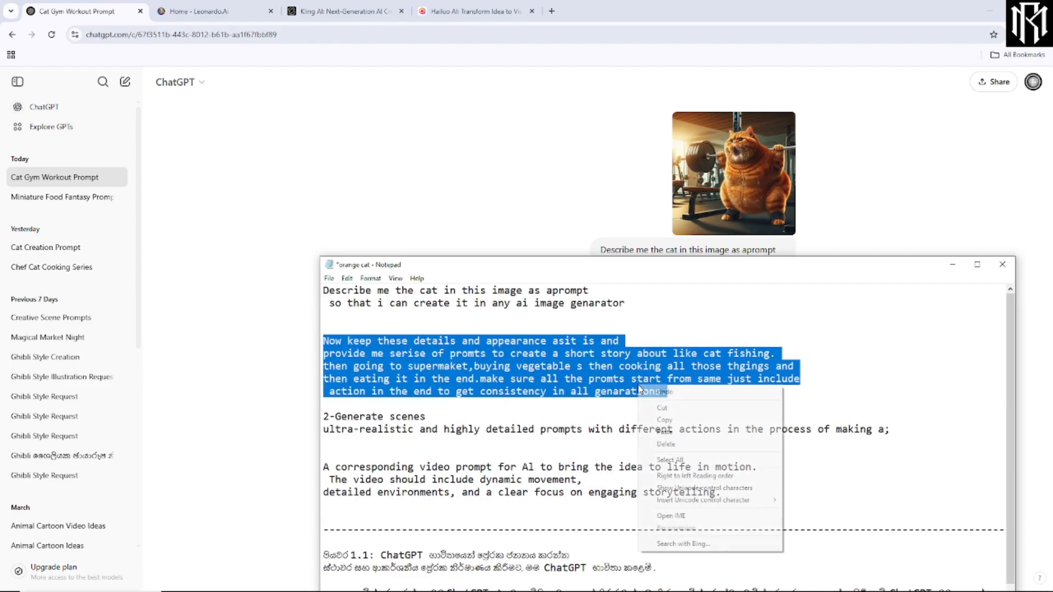
{"action": "left_click", "coordinate": [679, 420]}
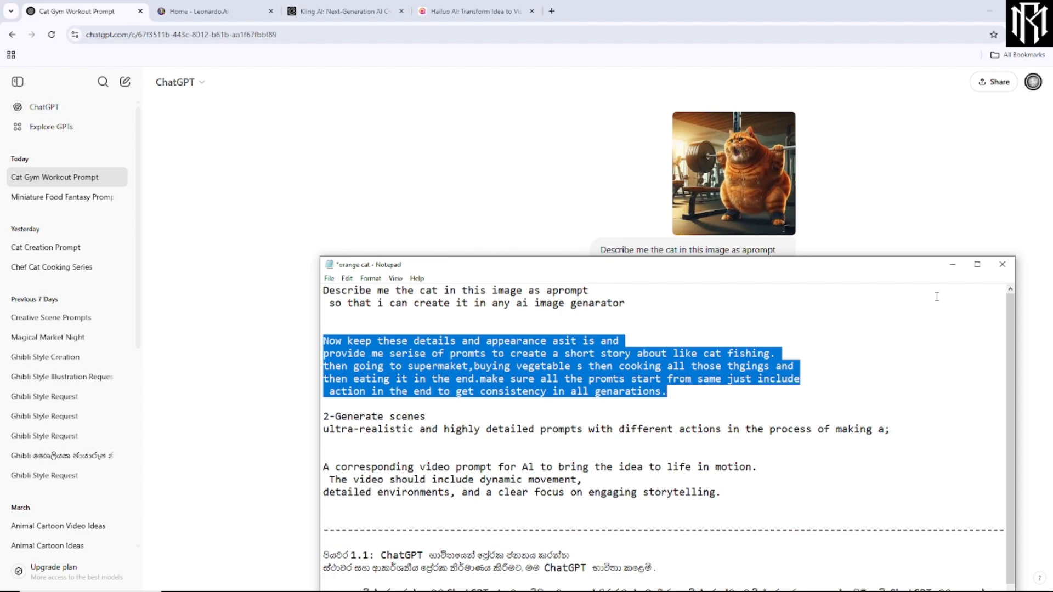
{"action": "left_click", "coordinate": [952, 264]}
{"action": "right_click", "coordinate": [542, 527]}
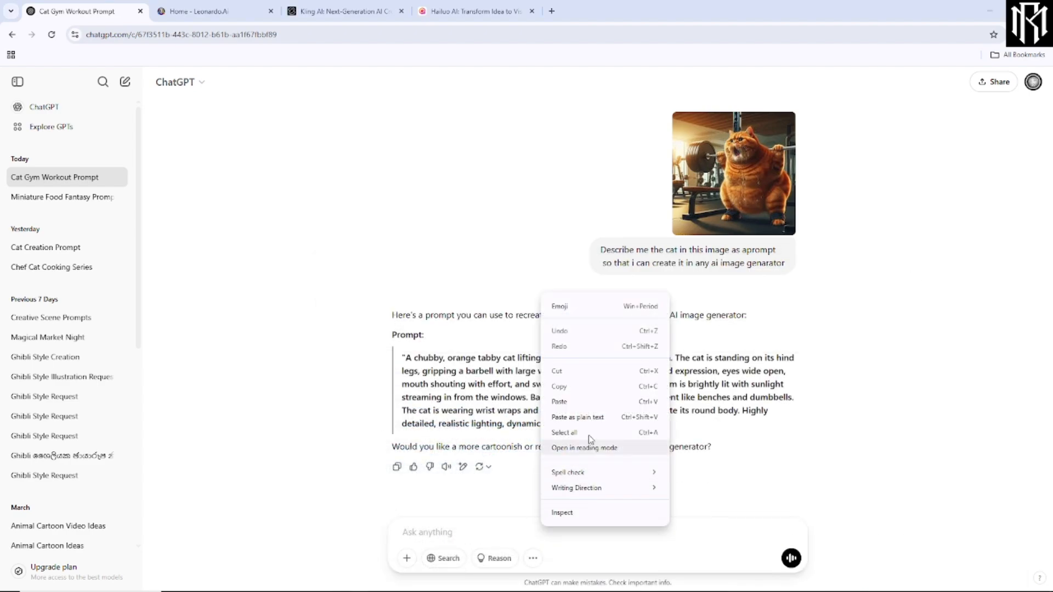
{"action": "left_click", "coordinate": [613, 402]}
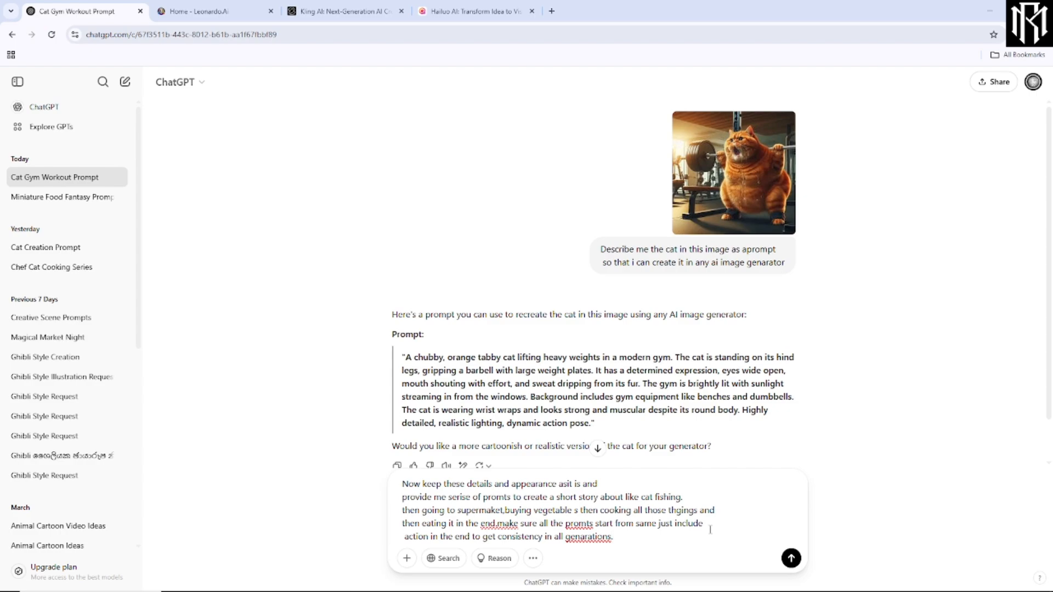
{"action": "key", "text": "Return"}
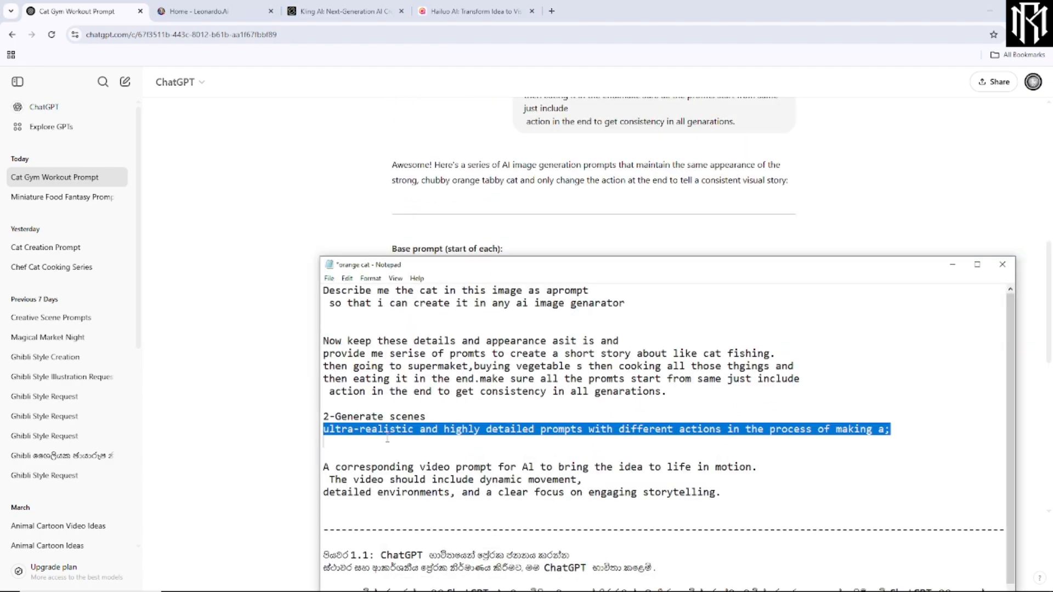
- Copy the Notepad line "ultra-realistic and highly detailed prompts with different actions in the process of making a;" into the ChatGPT message draft
{"action": "left_click", "coordinate": [334, 433]}
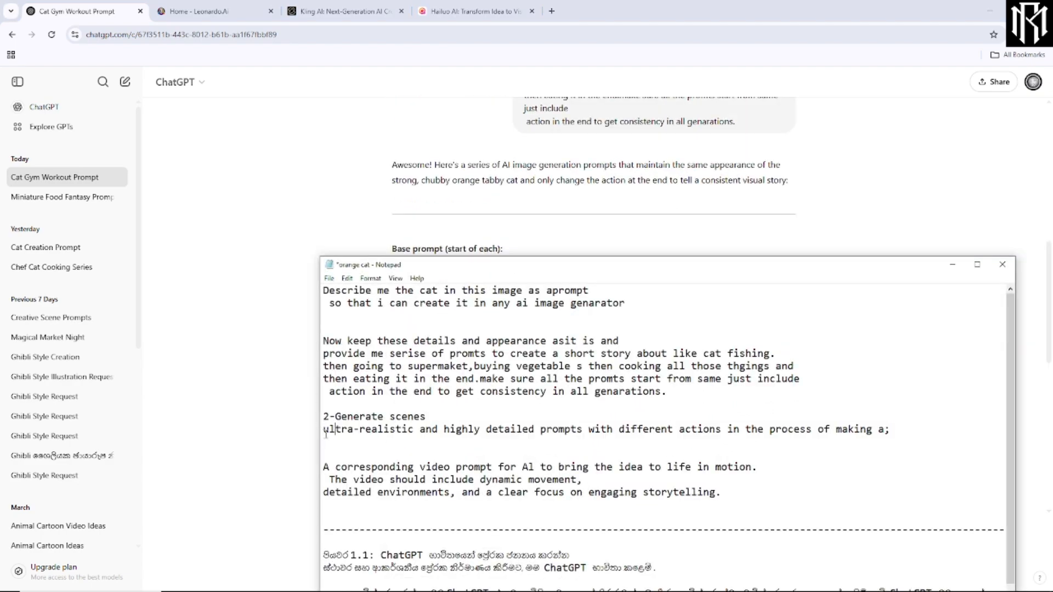
{"action": "left_click_drag", "start_coordinate": [326, 433], "coordinate": [890, 430]}
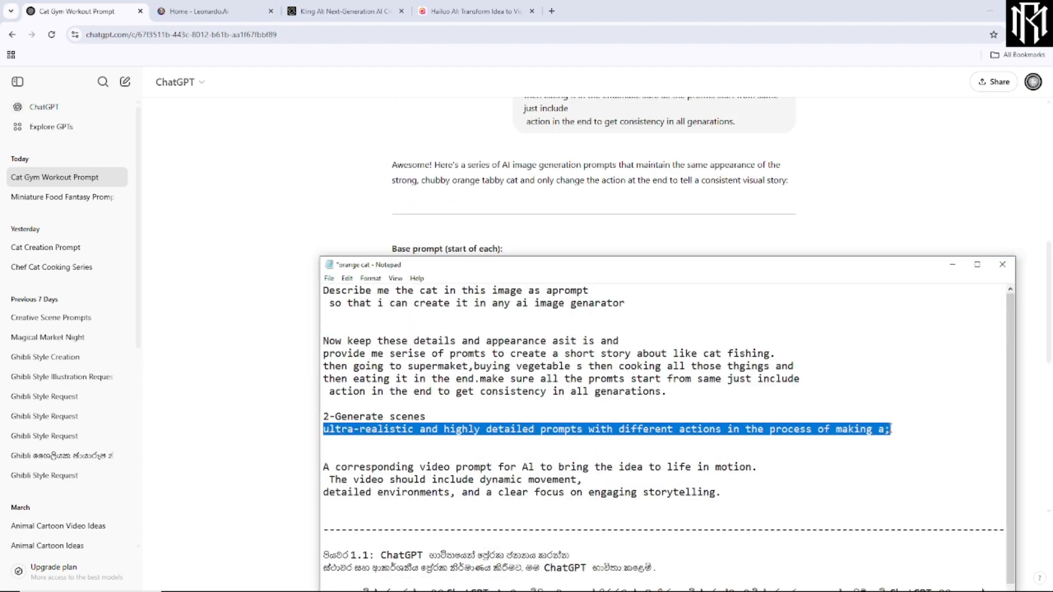
{"action": "right_click", "coordinate": [861, 435]}
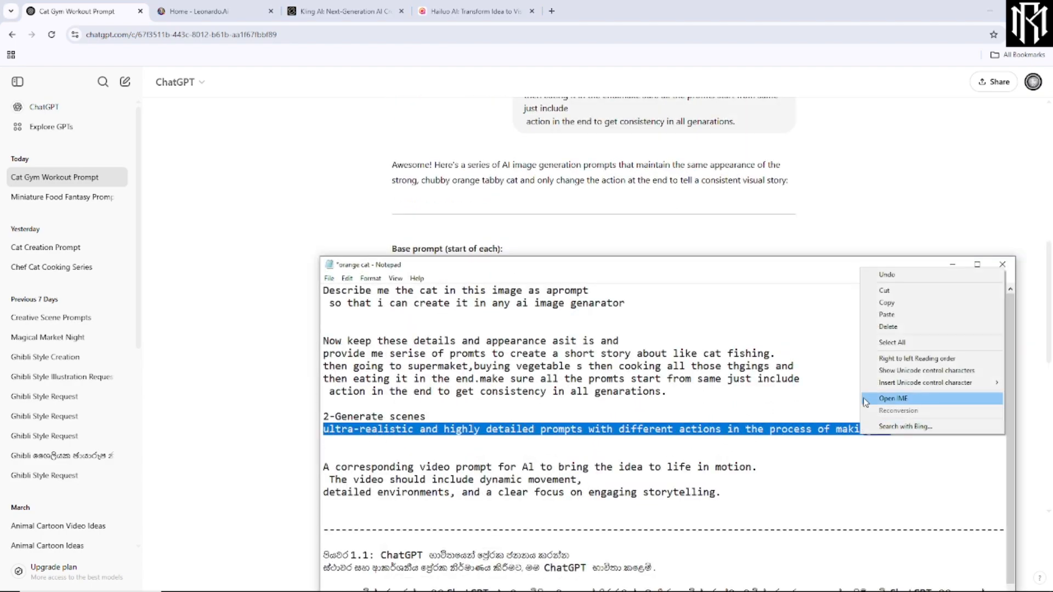
{"action": "left_click", "coordinate": [882, 303]}
{"action": "left_click", "coordinate": [953, 264]}
{"action": "left_click", "coordinate": [765, 540]}
{"action": "key", "text": "ctrl+v"}
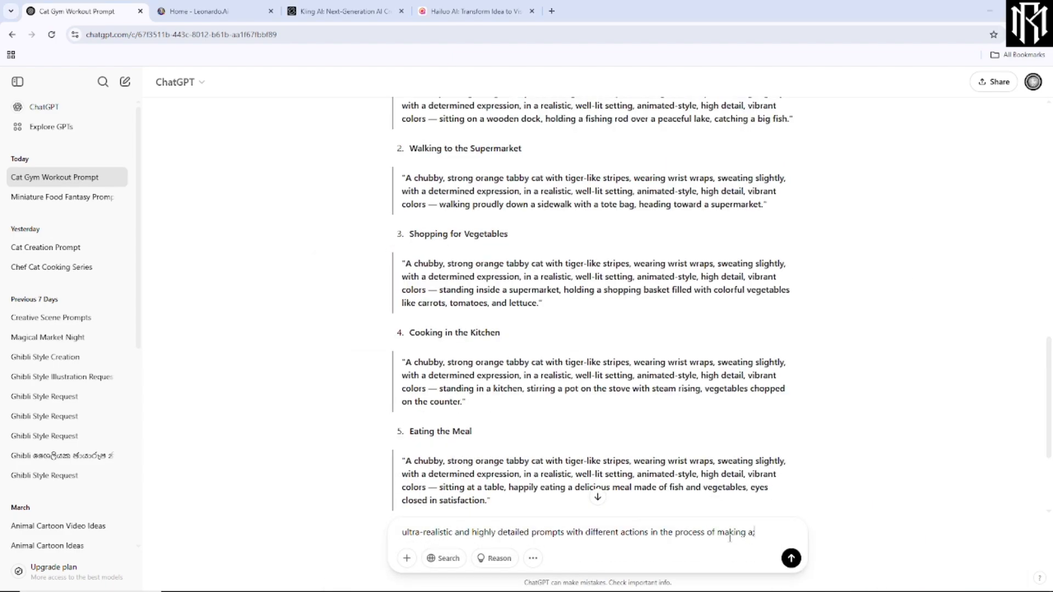
- Review the scene-by-scene prompts in ChatGPT's reply and copy the third scene title, "Shopping for Vegetables"
{"action": "scroll", "coordinate": [500, 313], "scroll_direction": "up", "scroll_amount": 3}
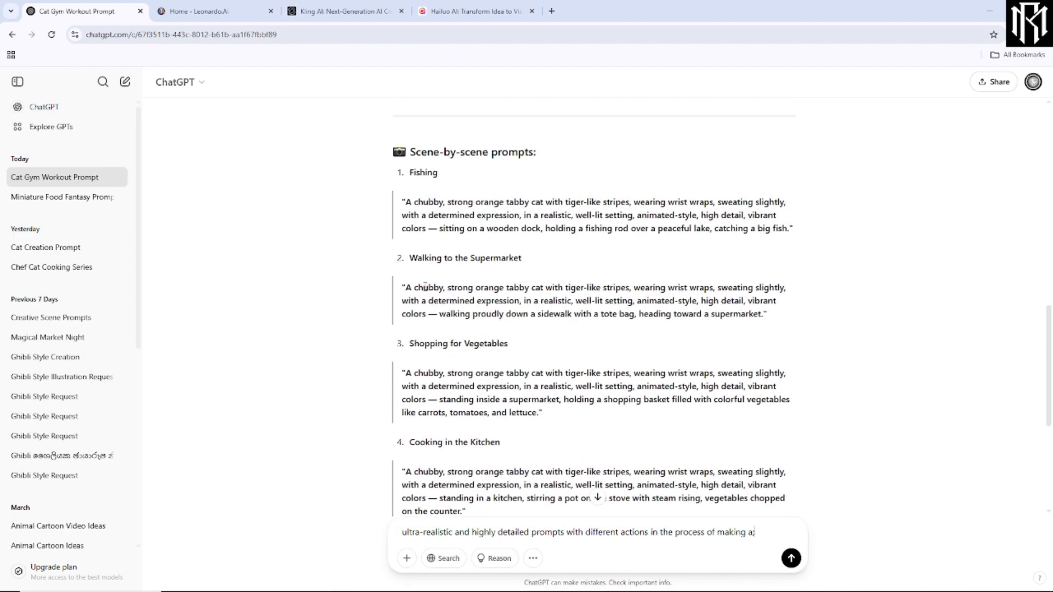
{"action": "scroll", "coordinate": [434, 274], "scroll_direction": "down", "scroll_amount": 2}
{"action": "scroll", "coordinate": [430, 277], "scroll_direction": "up", "scroll_amount": 2}
{"action": "scroll", "coordinate": [680, 306], "scroll_direction": "down", "scroll_amount": 3}
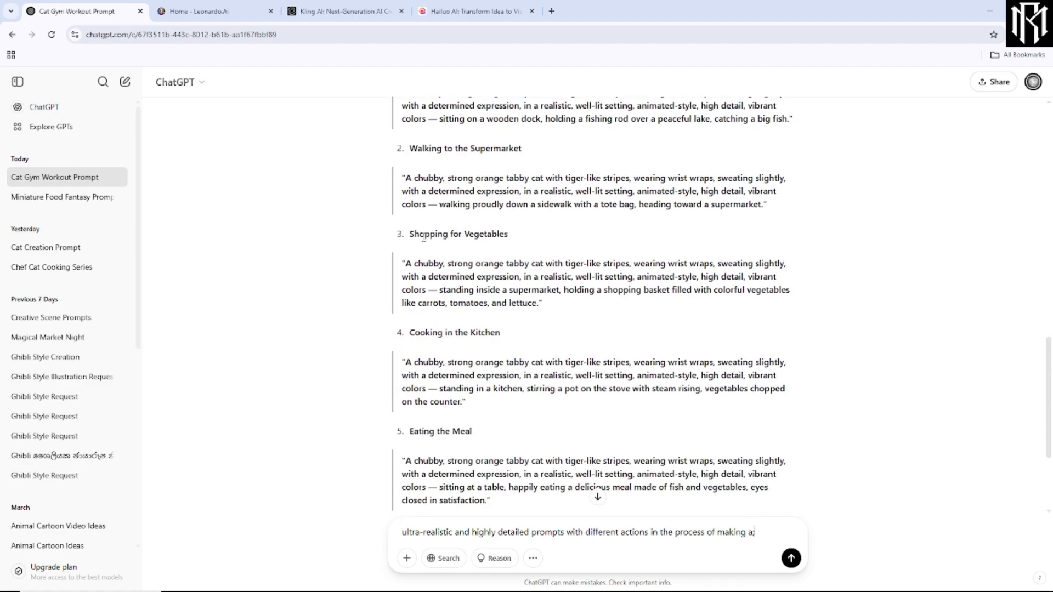
{"action": "left_click_drag", "start_coordinate": [411, 234], "coordinate": [514, 235]}
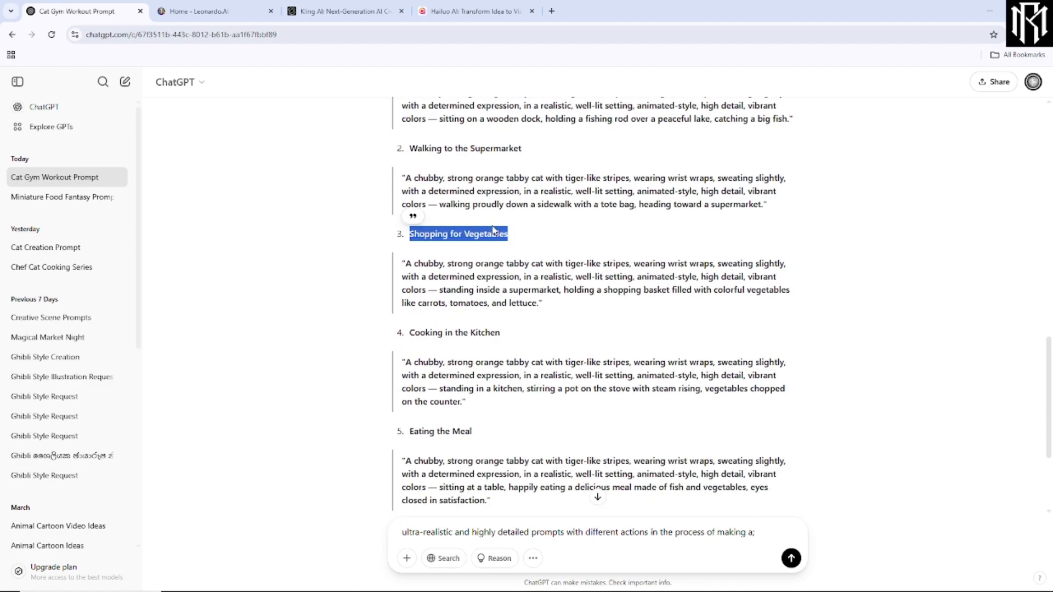
{"action": "left_click", "coordinate": [489, 229]}
{"action": "right_click", "coordinate": [489, 229]}
{"action": "left_click_drag", "start_coordinate": [414, 234], "coordinate": [527, 238]}
{"action": "right_click", "coordinate": [506, 236]}
{"action": "left_click", "coordinate": [515, 247]}
- Append the copied title "Shopping for Vegetables" to the end of the unsent message draft
{"action": "scroll", "coordinate": [701, 494], "scroll_direction": "down", "scroll_amount": 3}
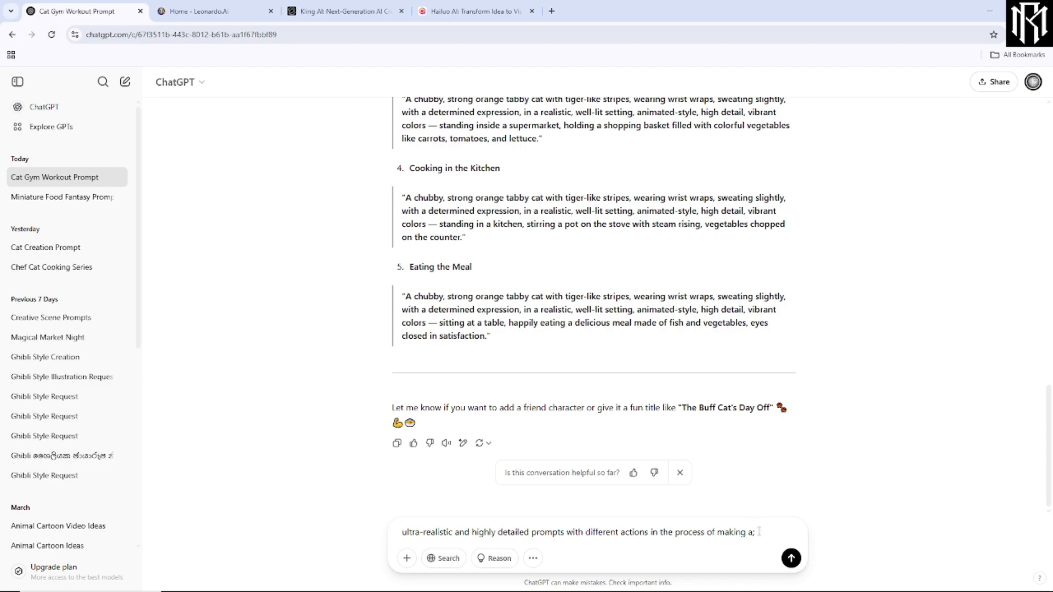
{"action": "right_click", "coordinate": [759, 532]}
{"action": "left_click", "coordinate": [786, 406]}
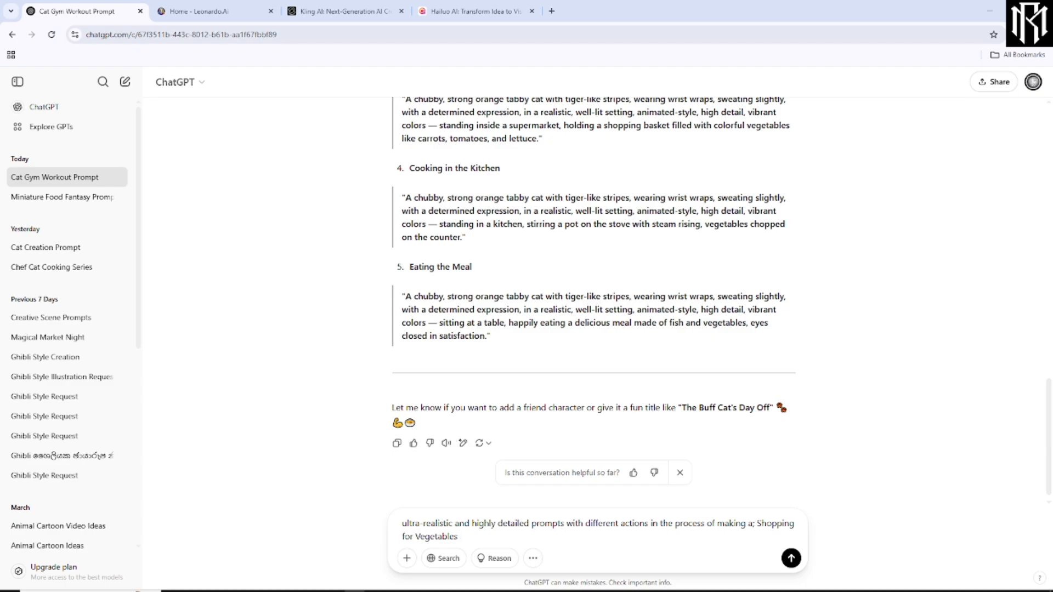
- Append the Notepad paragraph starting "A corresponding video prompt for AI to bring the idea to life in motion" to the ChatGPT draft and send it
{"action": "left_click", "coordinate": [335, 584]}
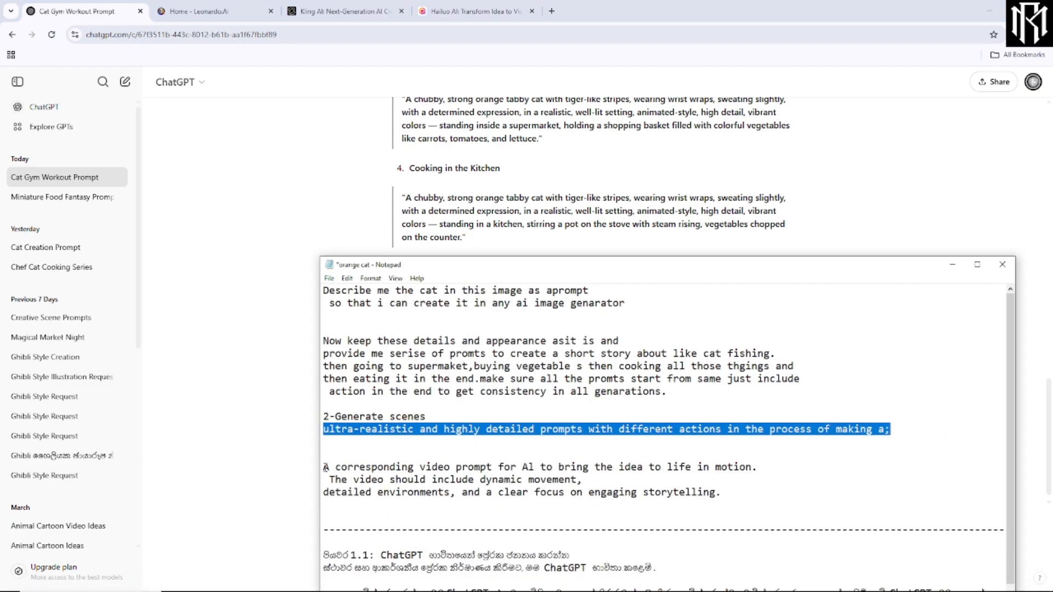
{"action": "left_click_drag", "start_coordinate": [326, 467], "coordinate": [726, 496]}
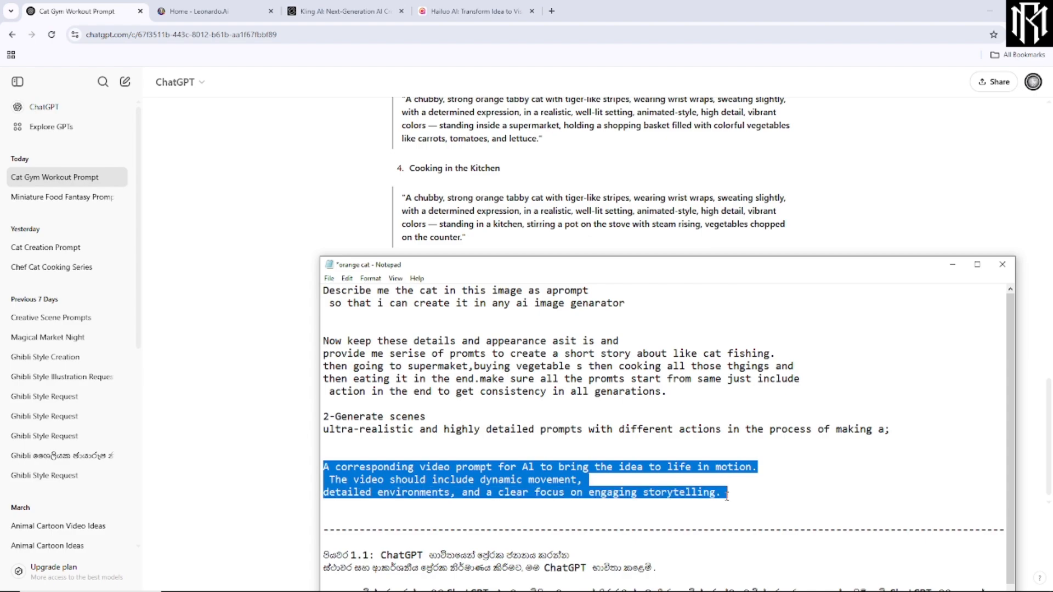
{"action": "right_click", "coordinate": [719, 494]}
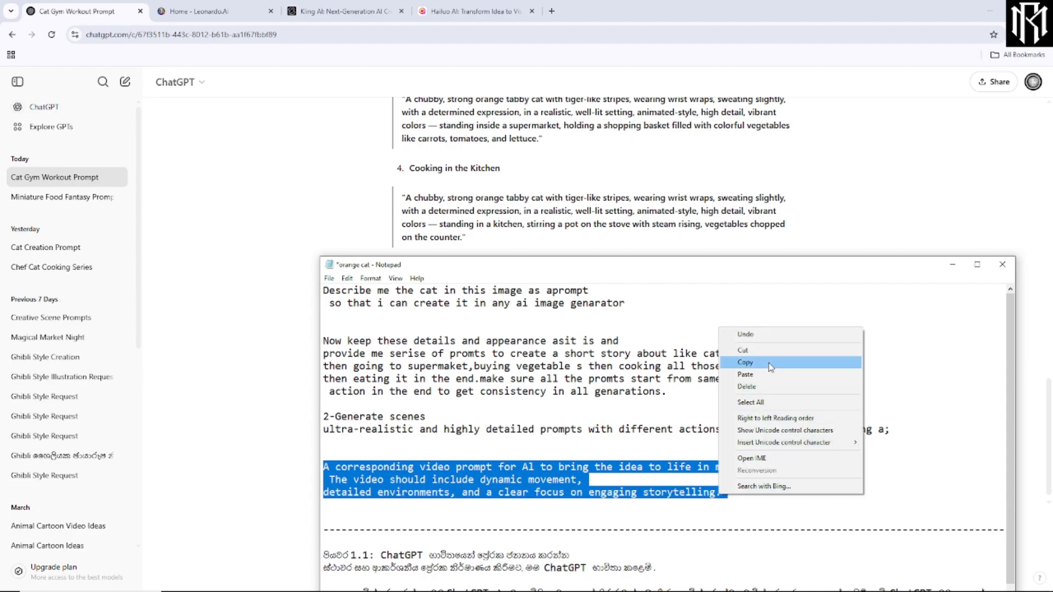
{"action": "left_click", "coordinate": [746, 362]}
{"action": "left_click", "coordinate": [952, 264]}
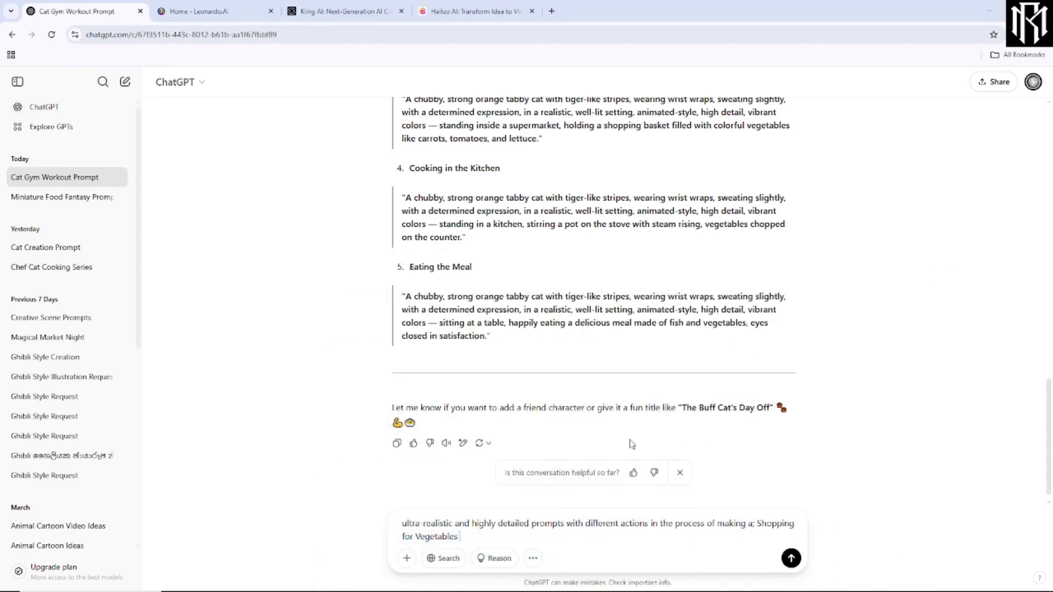
{"action": "right_click", "coordinate": [487, 536]}
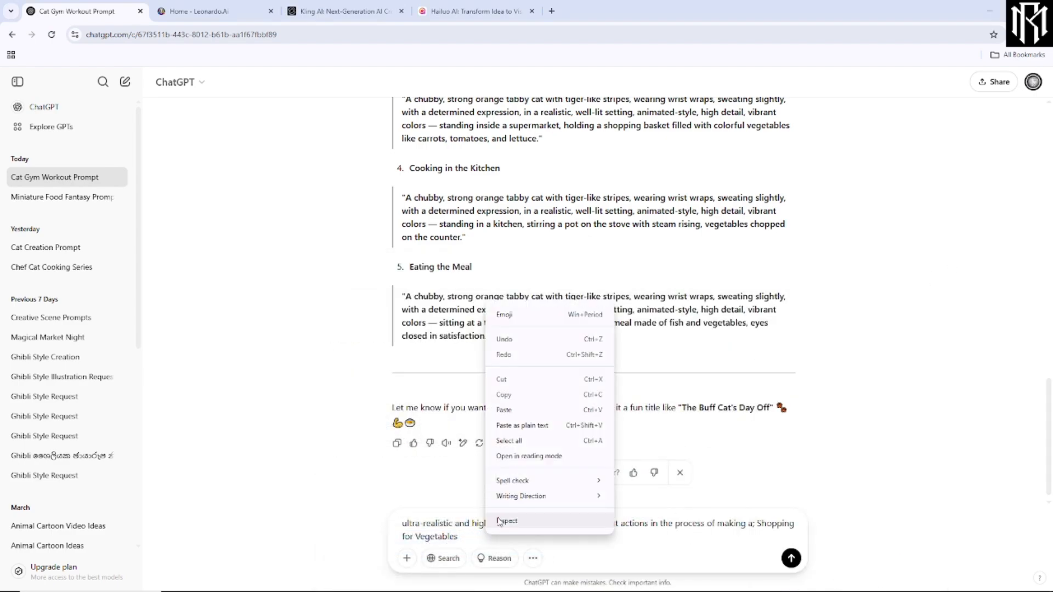
{"action": "left_click", "coordinate": [549, 413]}
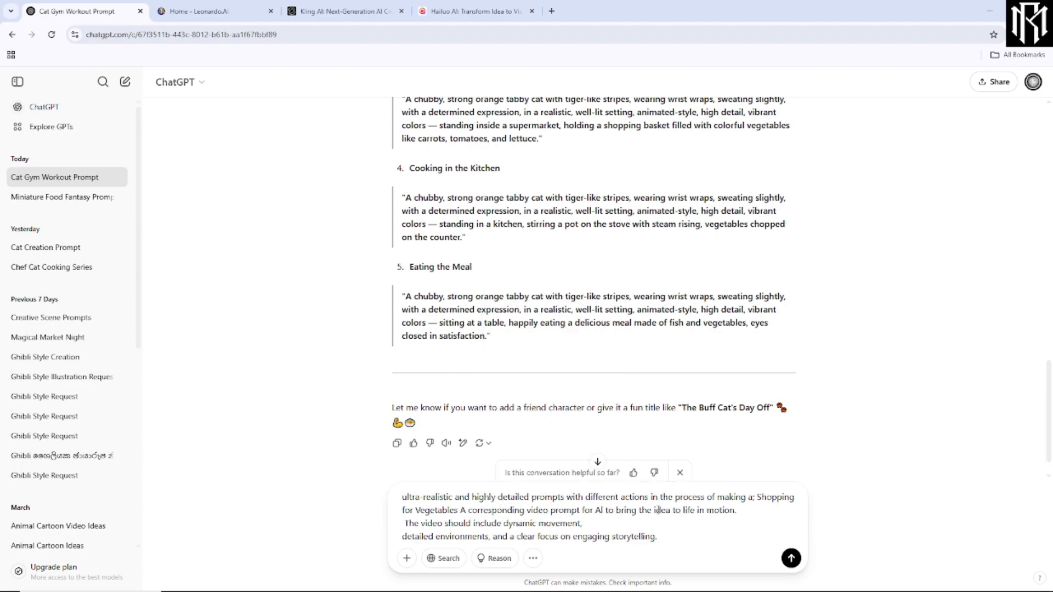
{"action": "left_click", "coordinate": [791, 558]}
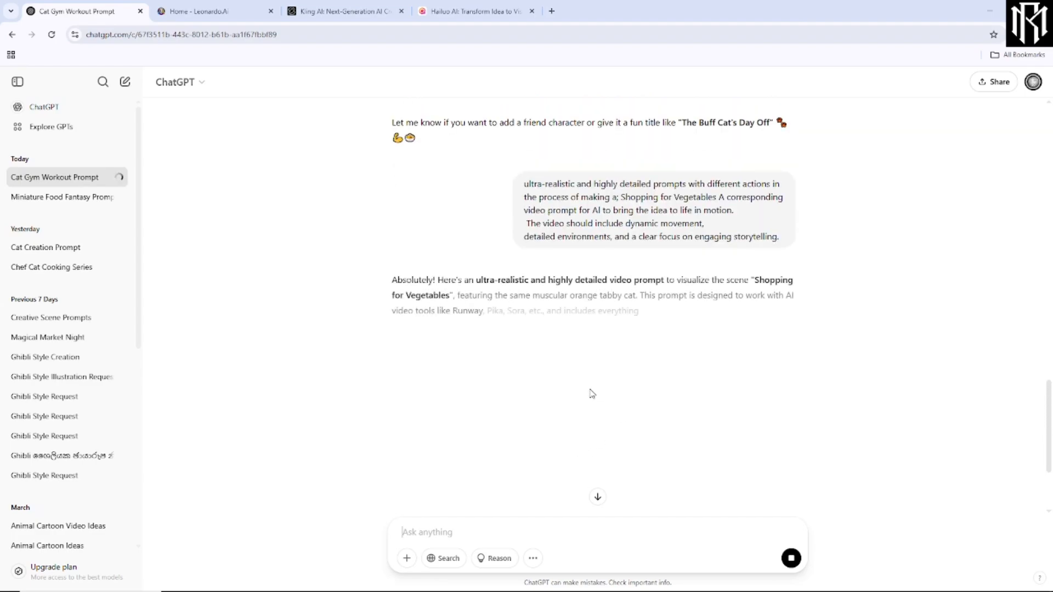
- Review the "Shopping for Vegetables" video prompt, then compare the cat description and Notepad's story request with the scene-by-scene prompts
{"action": "scroll", "coordinate": [658, 417], "scroll_direction": "down", "scroll_amount": 2}
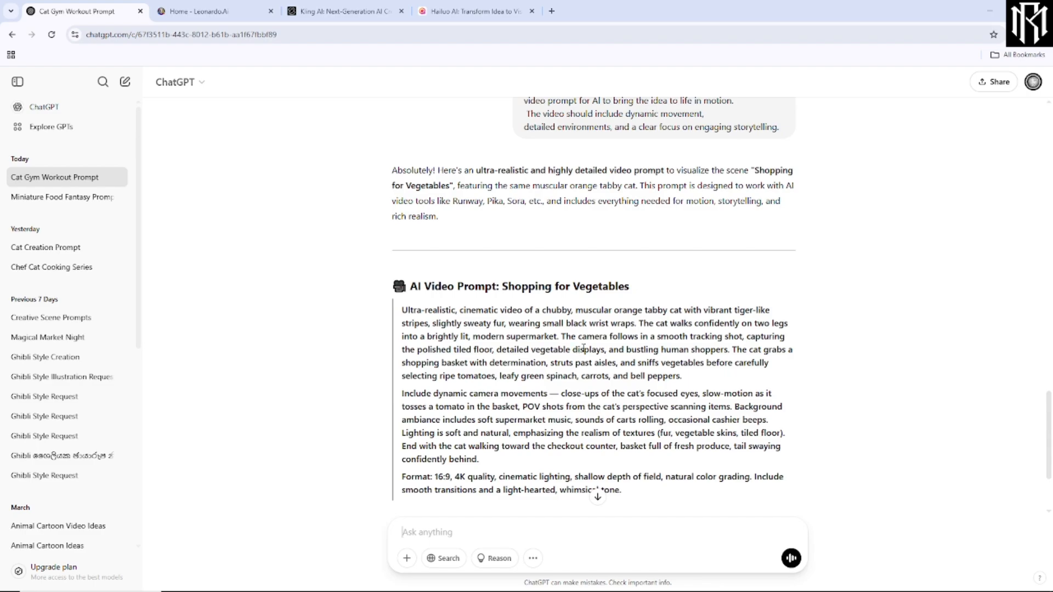
{"action": "scroll", "coordinate": [601, 333], "scroll_direction": "down", "scroll_amount": 2}
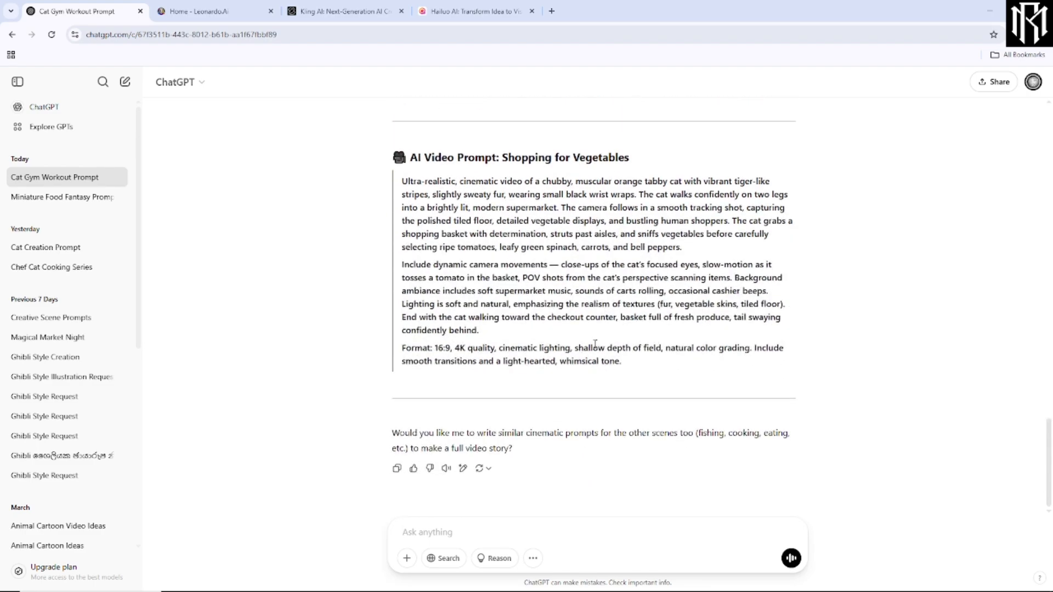
{"action": "scroll", "coordinate": [581, 340], "scroll_direction": "up", "scroll_amount": 12}
{"action": "scroll", "coordinate": [581, 343], "scroll_direction": "up", "scroll_amount": 15}
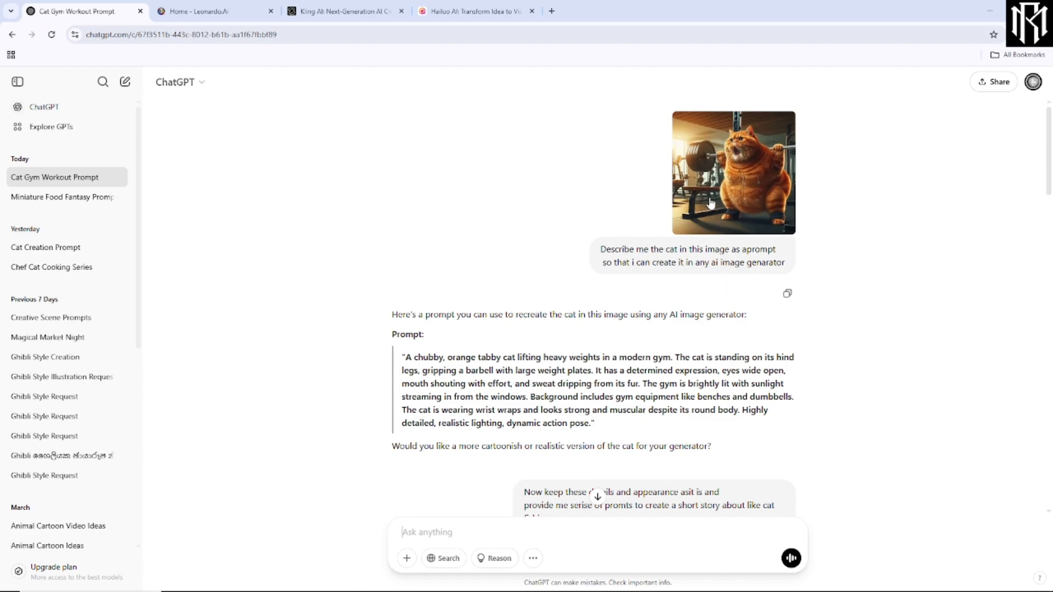
{"action": "scroll", "coordinate": [680, 263], "scroll_direction": "down", "scroll_amount": 1}
{"action": "scroll", "coordinate": [548, 404], "scroll_direction": "down", "scroll_amount": 1}
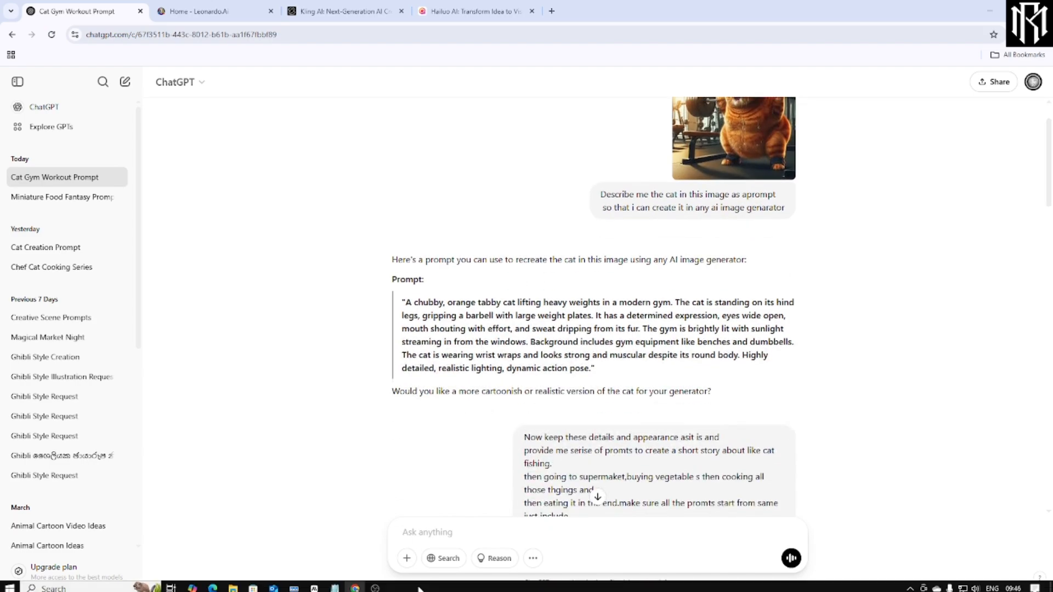
{"action": "left_click", "coordinate": [338, 584]}
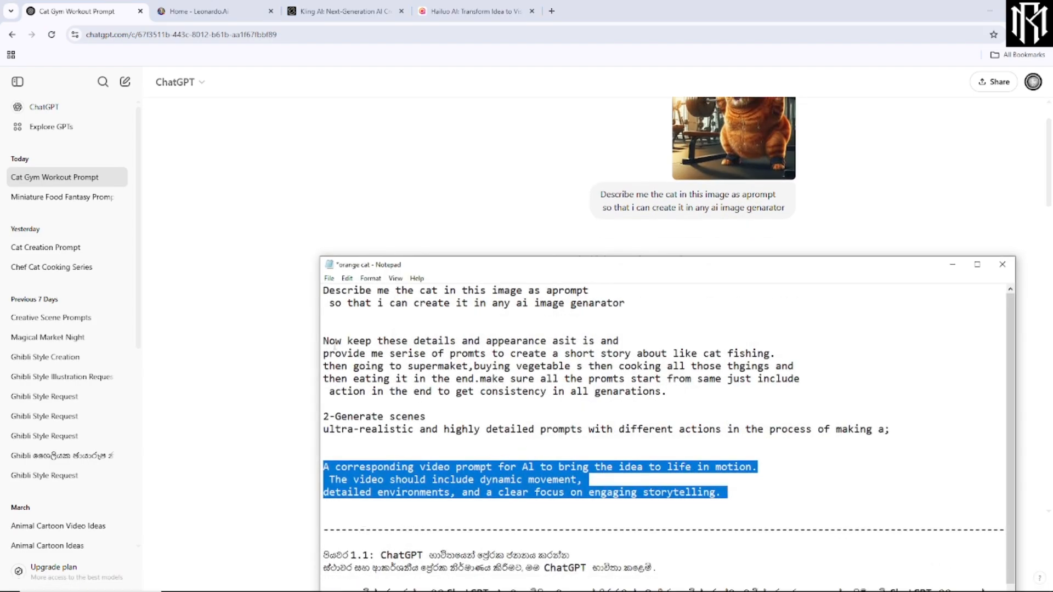
{"action": "left_click_drag", "start_coordinate": [324, 342], "coordinate": [662, 392]}
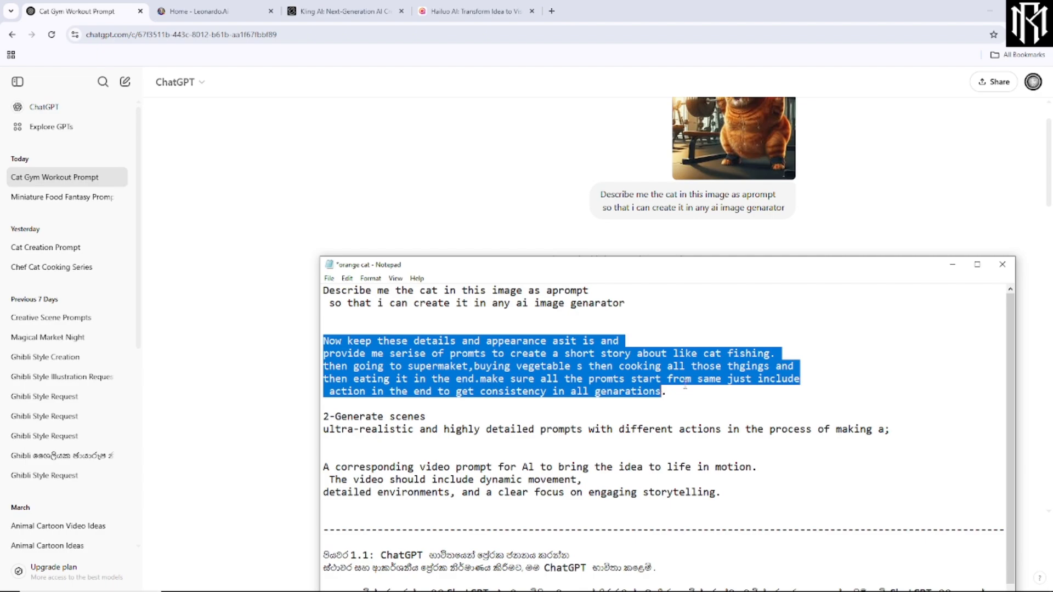
{"action": "left_click", "coordinate": [952, 265]}
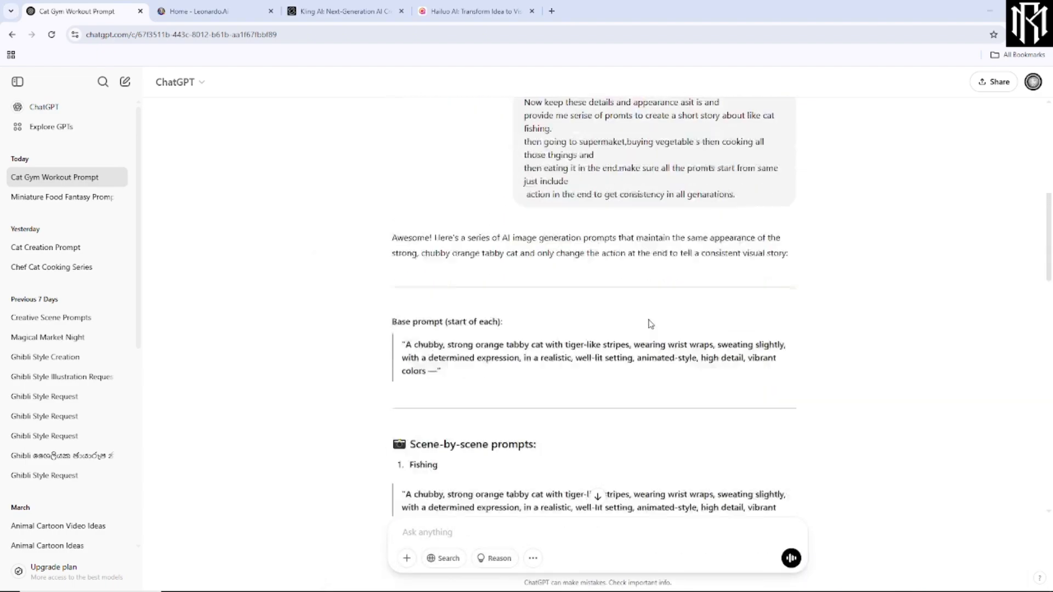
{"action": "scroll", "coordinate": [650, 323], "scroll_direction": "down", "scroll_amount": 8}
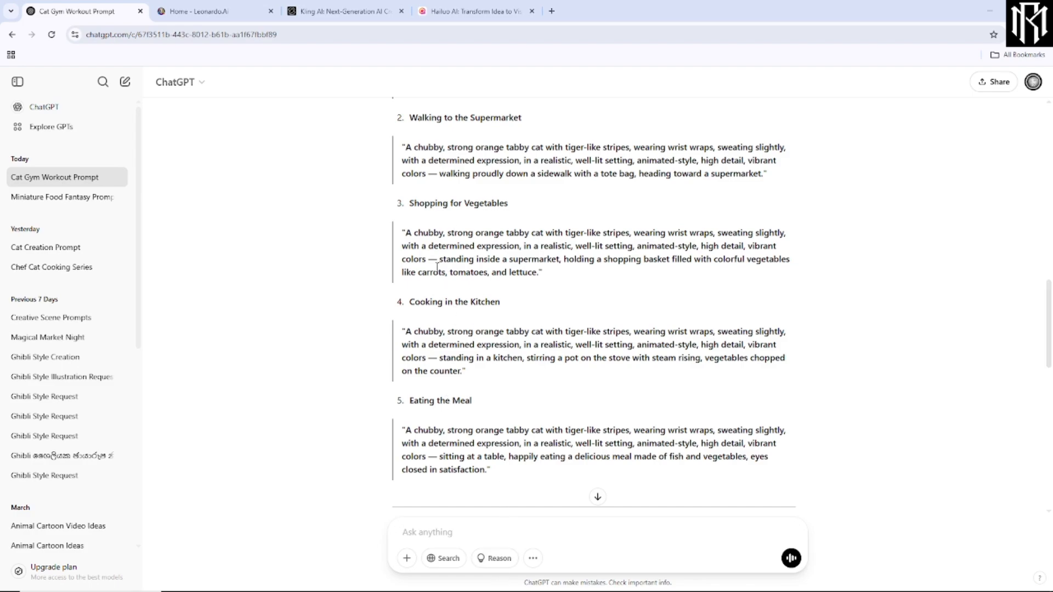
- Compare Notepad's "2-Generate scenes" line and video prompt paragraph with ChatGPT's "AI Video Prompt: Shopping for Vegetables" reply
{"action": "mouse_move", "coordinate": [516, 580]}
{"action": "left_click", "coordinate": [340, 586]}
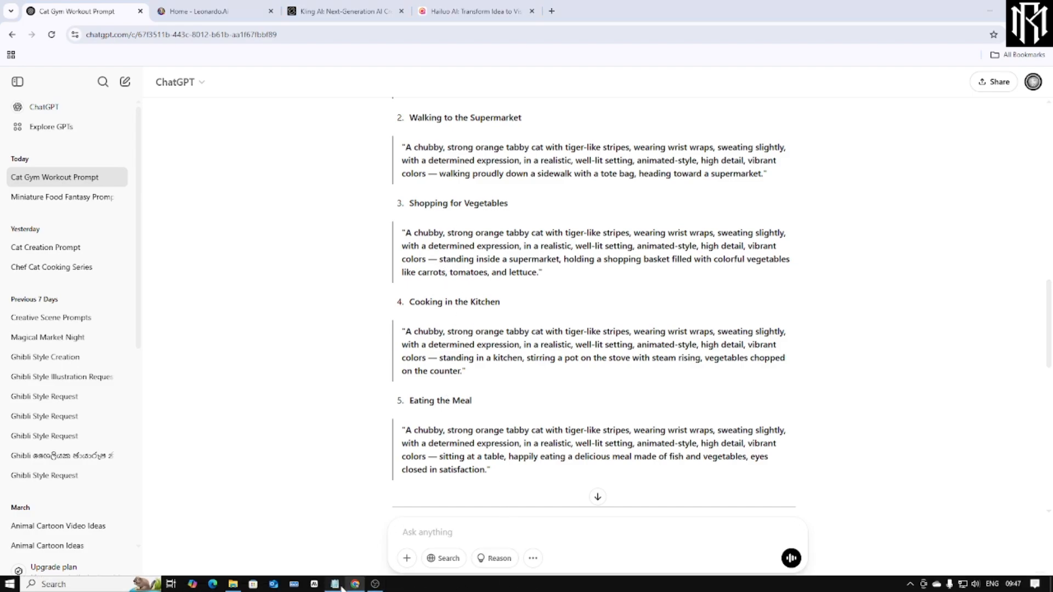
{"action": "left_click", "coordinate": [346, 439]}
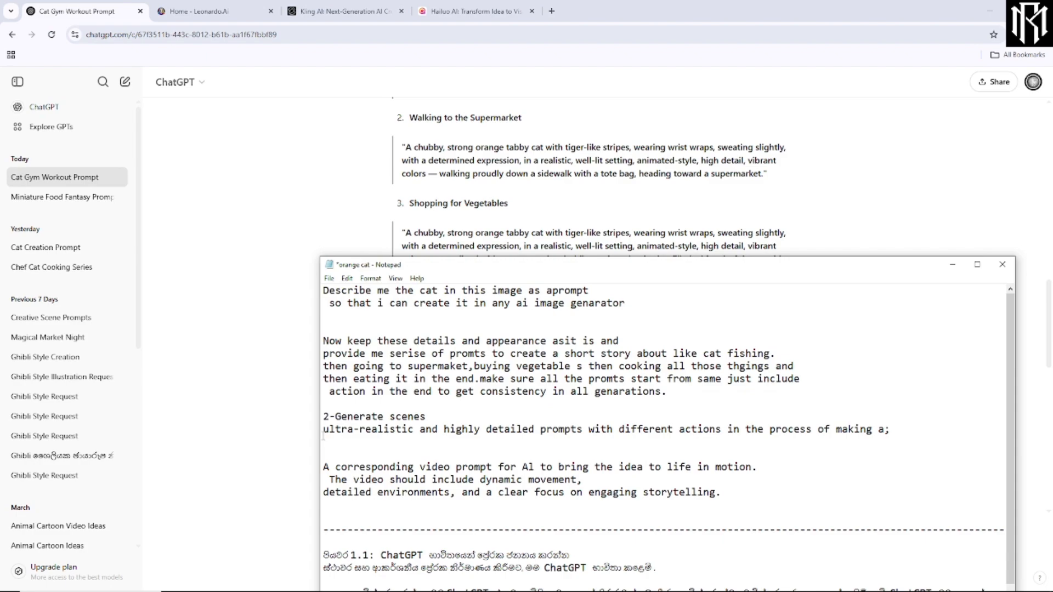
{"action": "left_click_drag", "start_coordinate": [324, 431], "coordinate": [885, 432]}
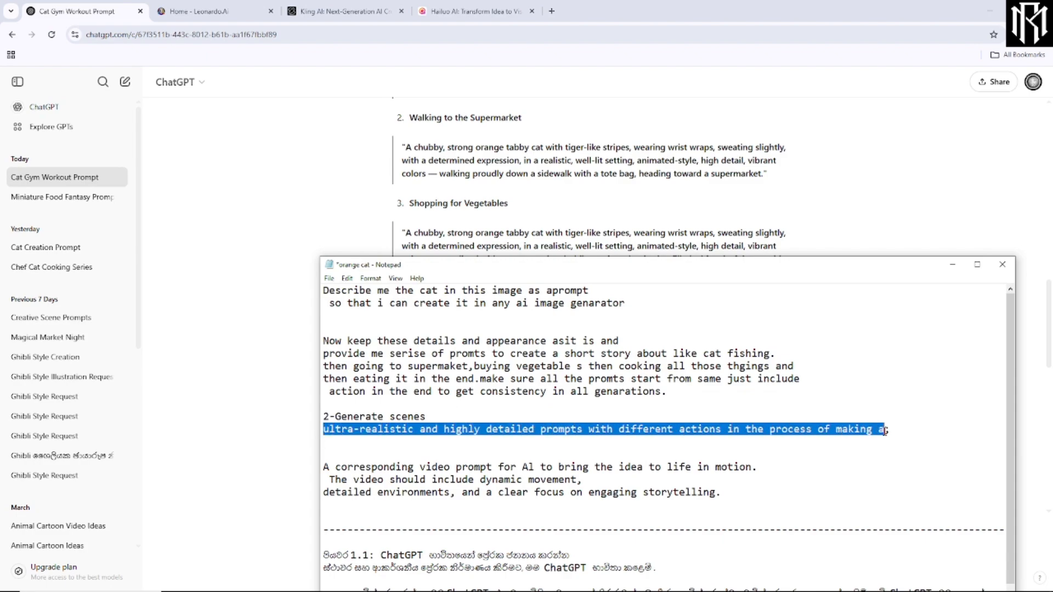
{"action": "left_click", "coordinate": [952, 264]}
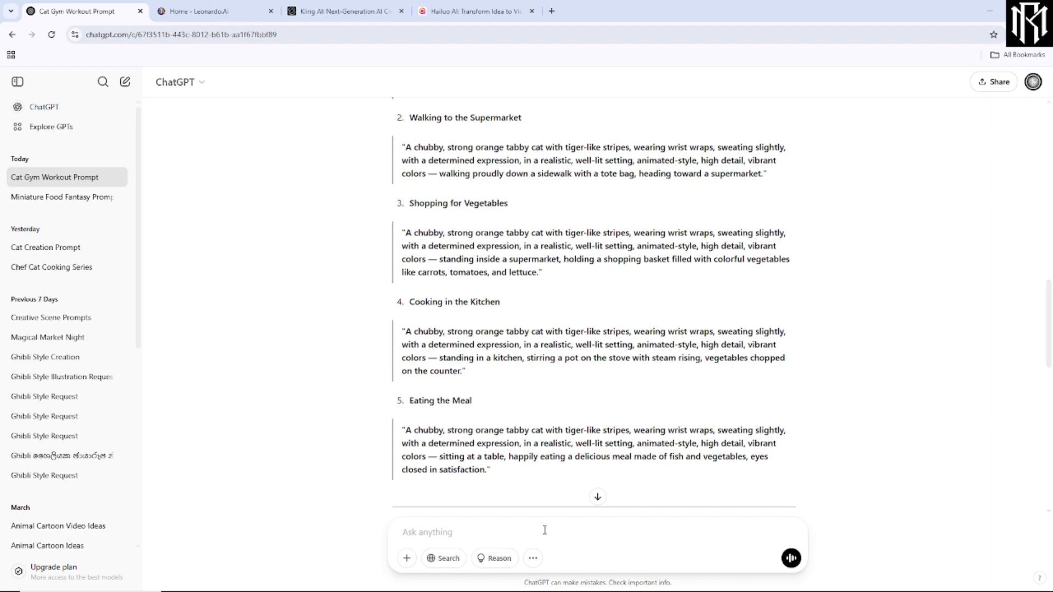
{"action": "left_click", "coordinate": [580, 532]}
{"action": "left_click", "coordinate": [334, 586]}
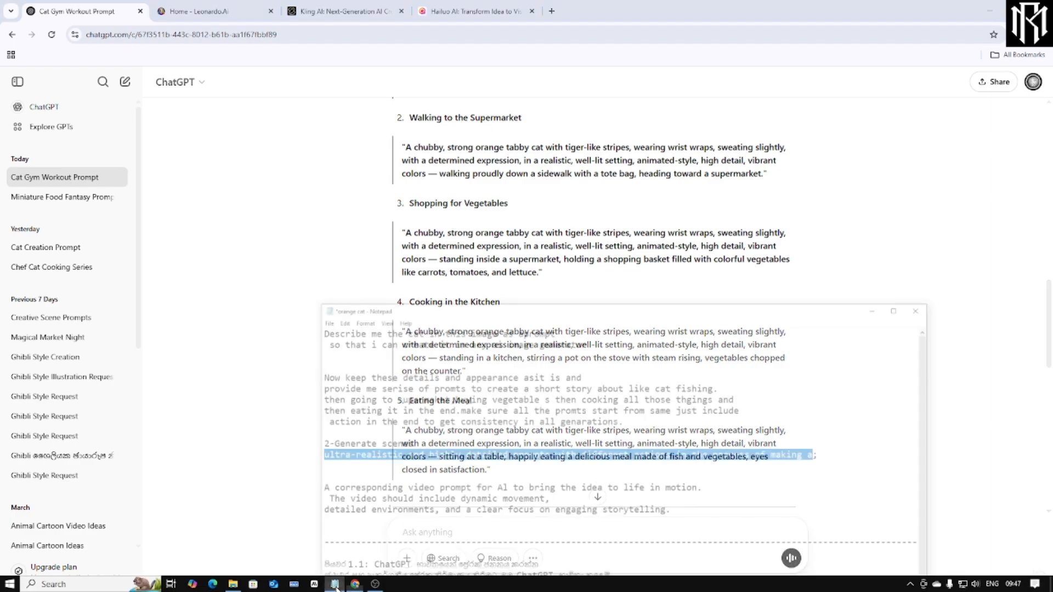
{"action": "left_click", "coordinate": [386, 447]}
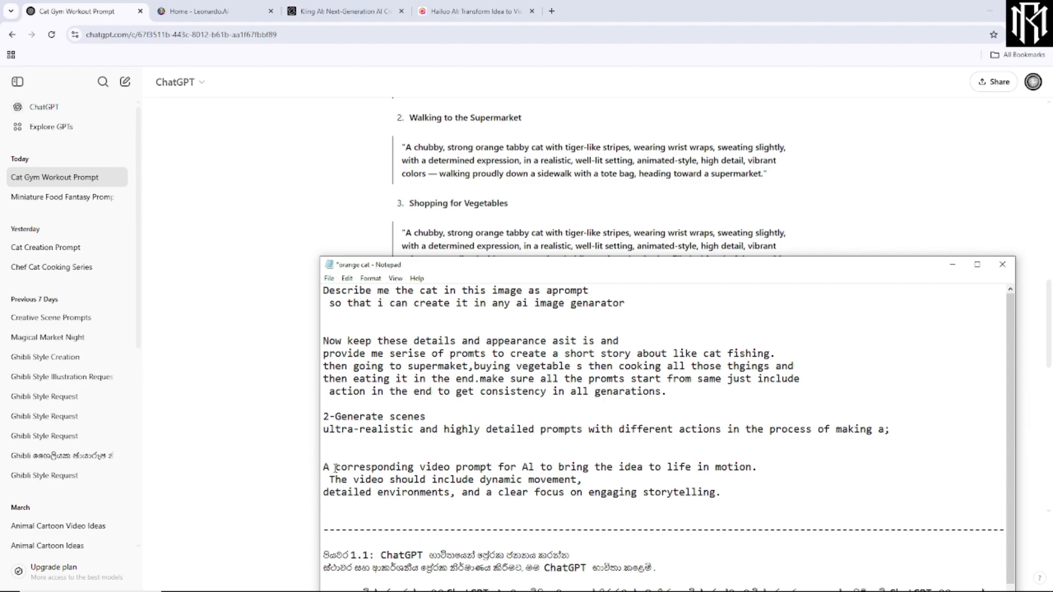
{"action": "left_click_drag", "start_coordinate": [335, 468], "coordinate": [693, 501]}
{"action": "left_click", "coordinate": [952, 265]}
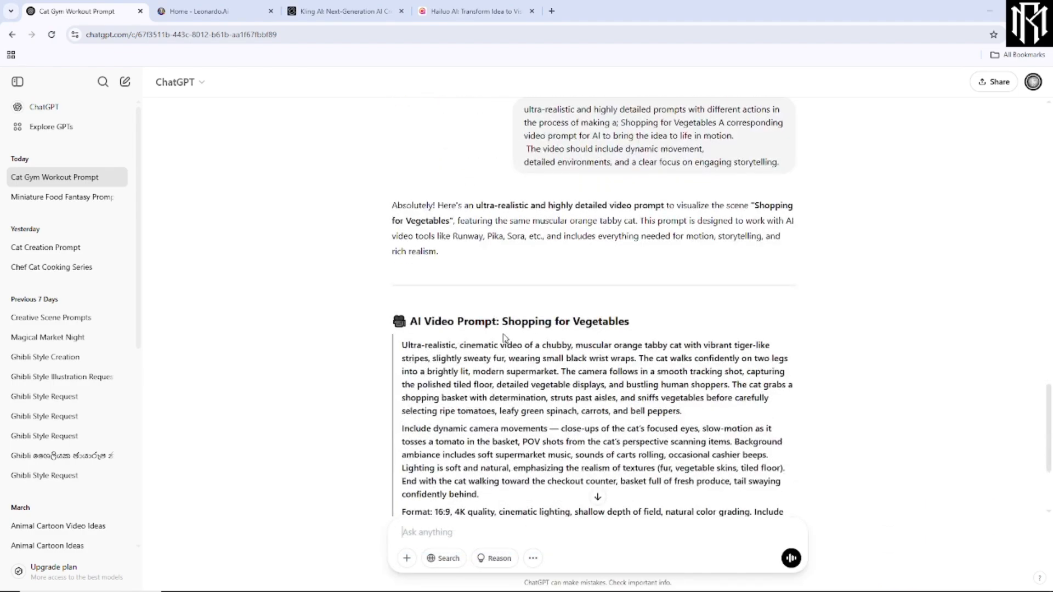
{"action": "scroll", "coordinate": [458, 328], "scroll_direction": "down", "scroll_amount": 2}
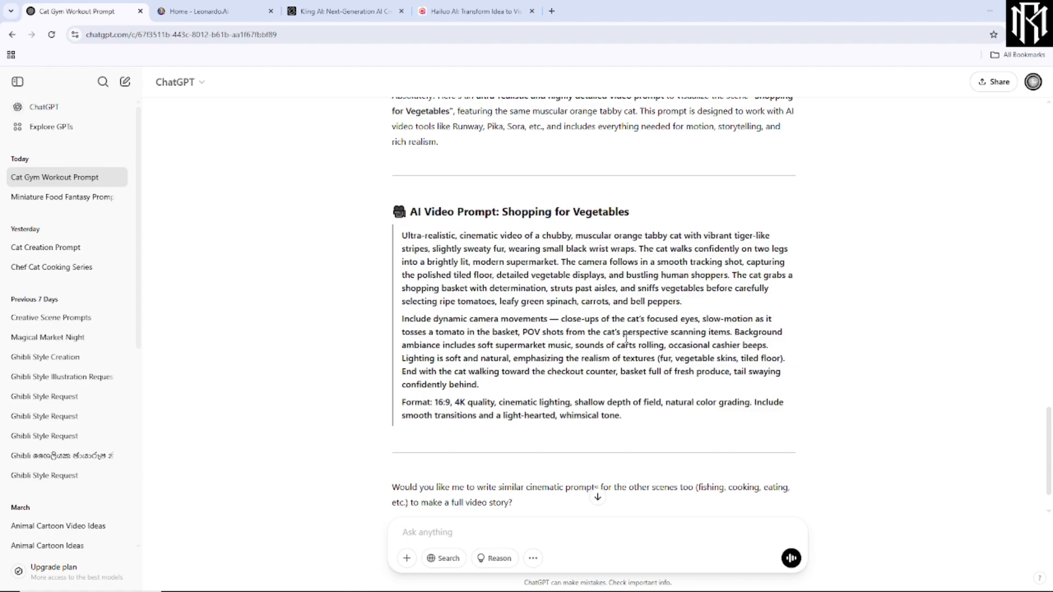
{"action": "scroll", "coordinate": [573, 369], "scroll_direction": "up", "scroll_amount": 3}
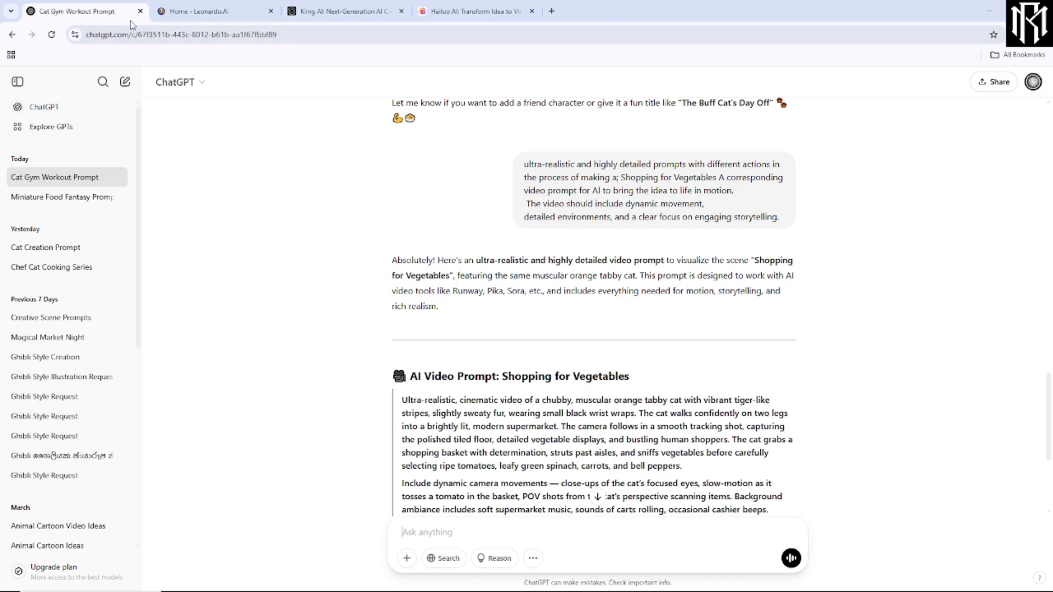
- Open Image Creation in Leonardo.Ai, and copy the full gym cat prompt from ChatGPT's first reply
{"action": "left_click", "coordinate": [215, 7]}
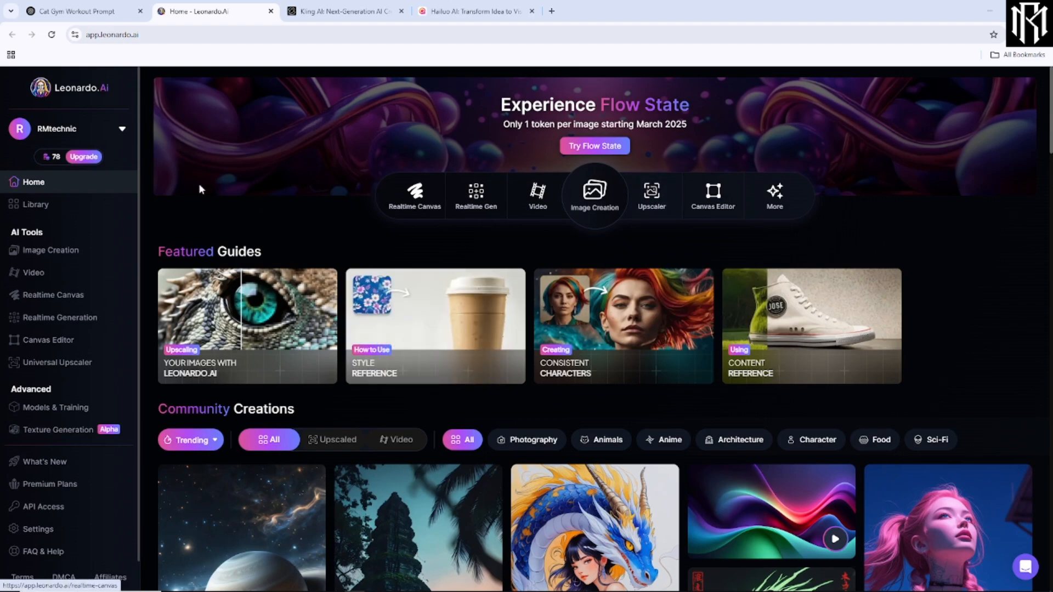
{"action": "left_click", "coordinate": [50, 254]}
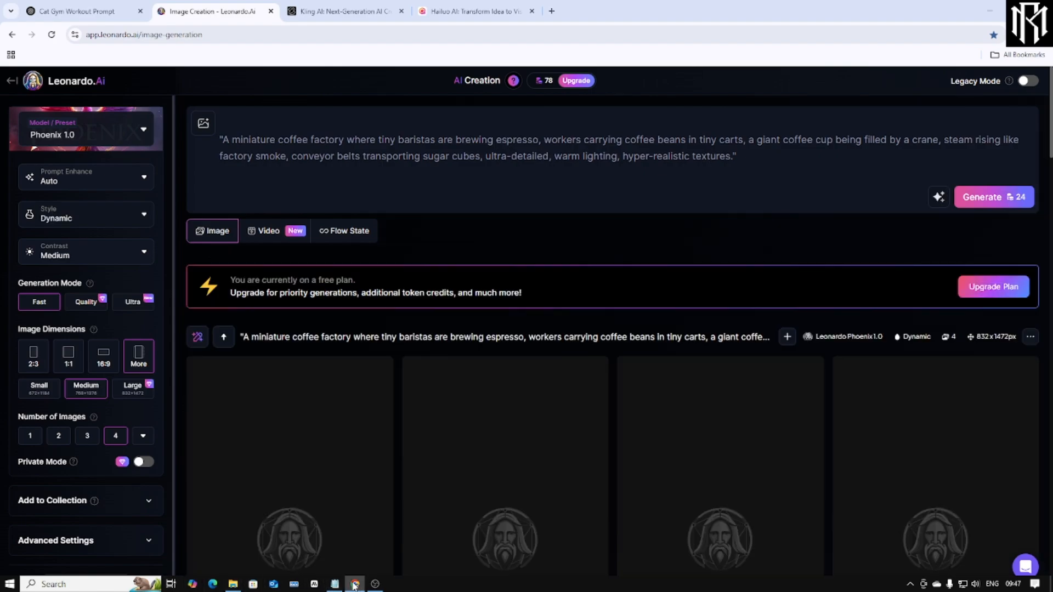
{"action": "left_click", "coordinate": [49, 3]}
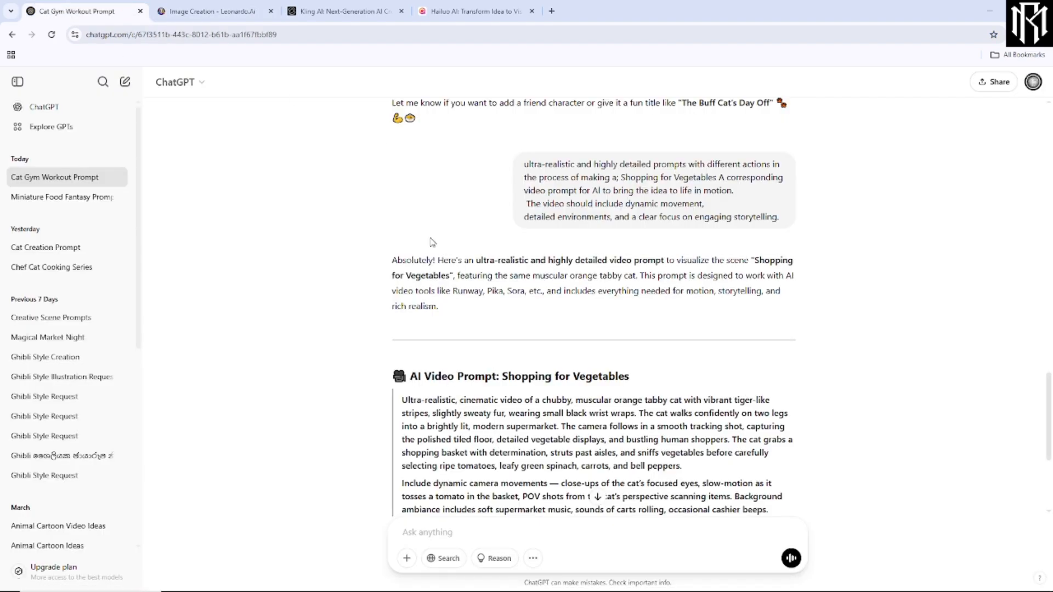
{"action": "scroll", "coordinate": [425, 227], "scroll_direction": "up", "scroll_amount": 10}
{"action": "scroll", "coordinate": [425, 225], "scroll_direction": "up", "scroll_amount": 10}
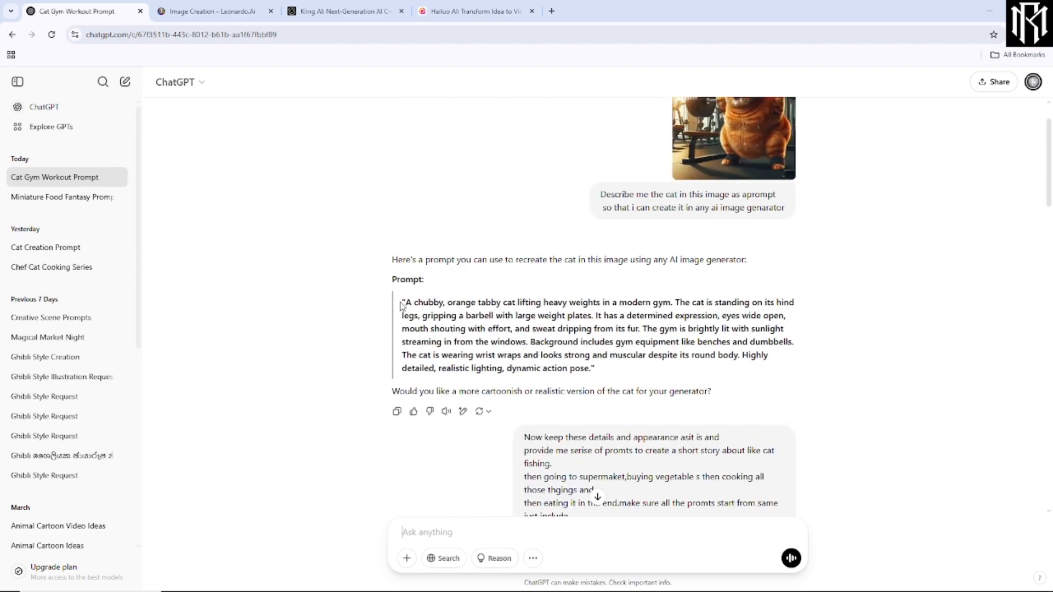
{"action": "left_click_drag", "start_coordinate": [403, 305], "coordinate": [598, 376]}
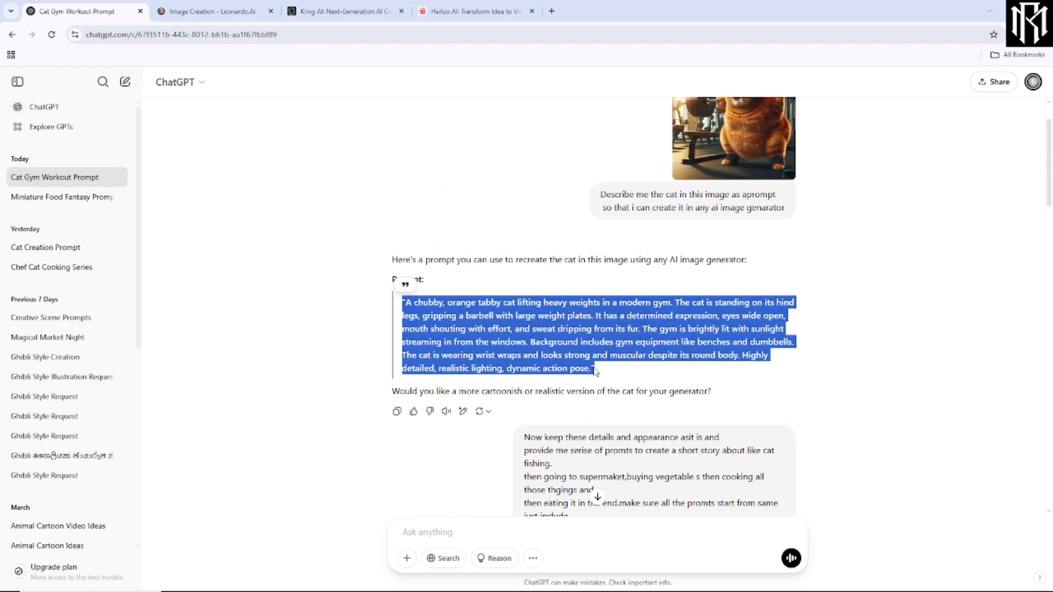
{"action": "right_click", "coordinate": [564, 343]}
{"action": "left_click", "coordinate": [580, 353]}
- Replace the miniature coffee factory prompt in Leonardo.Ai with the copied gym cat prompt
{"action": "left_click", "coordinate": [212, 11]}
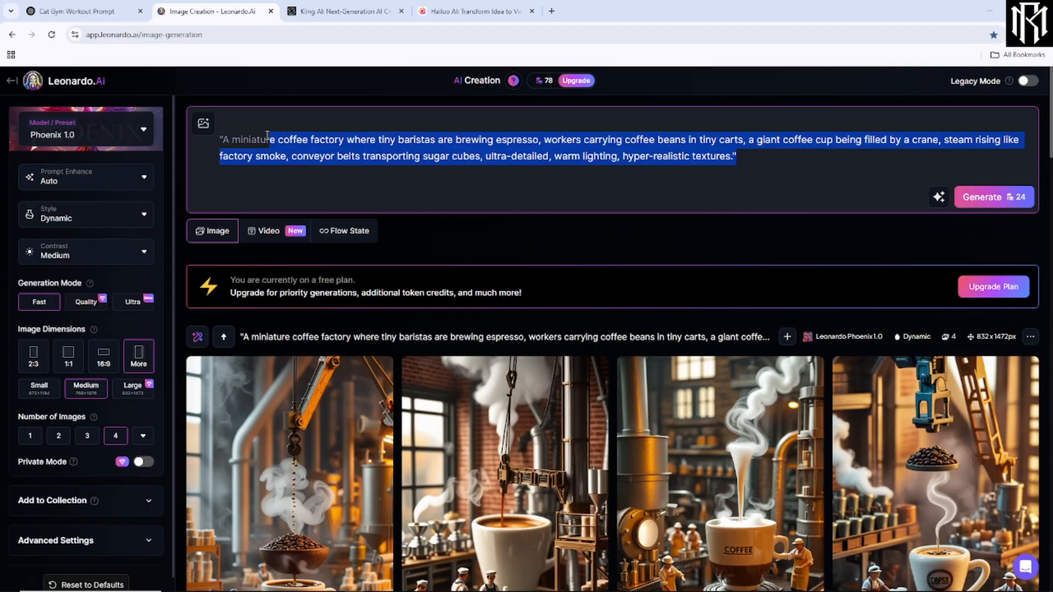
{"action": "key", "text": "BackSpace"}
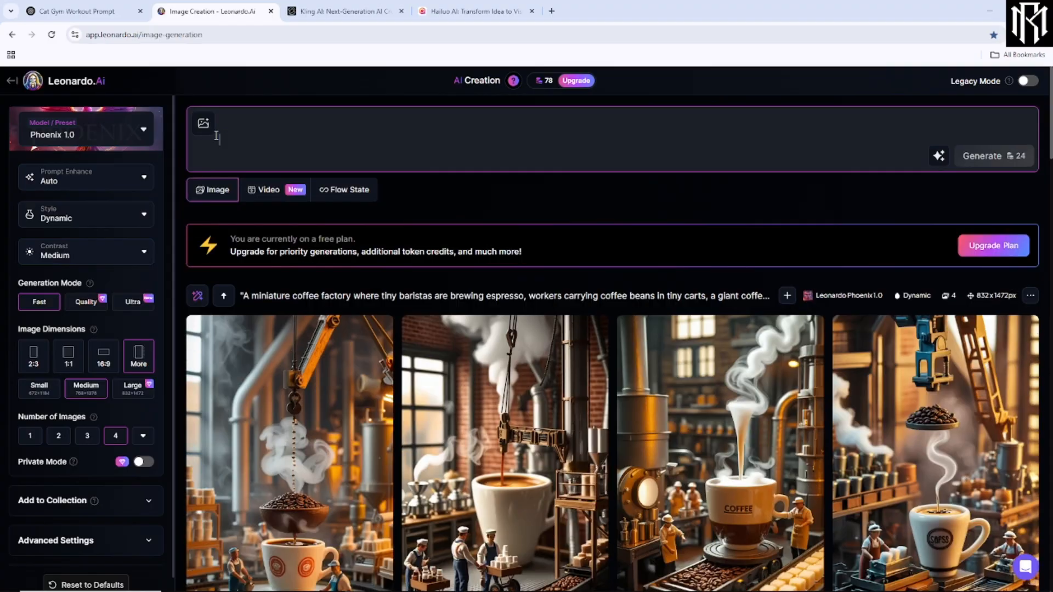
{"action": "right_click", "coordinate": [239, 136]}
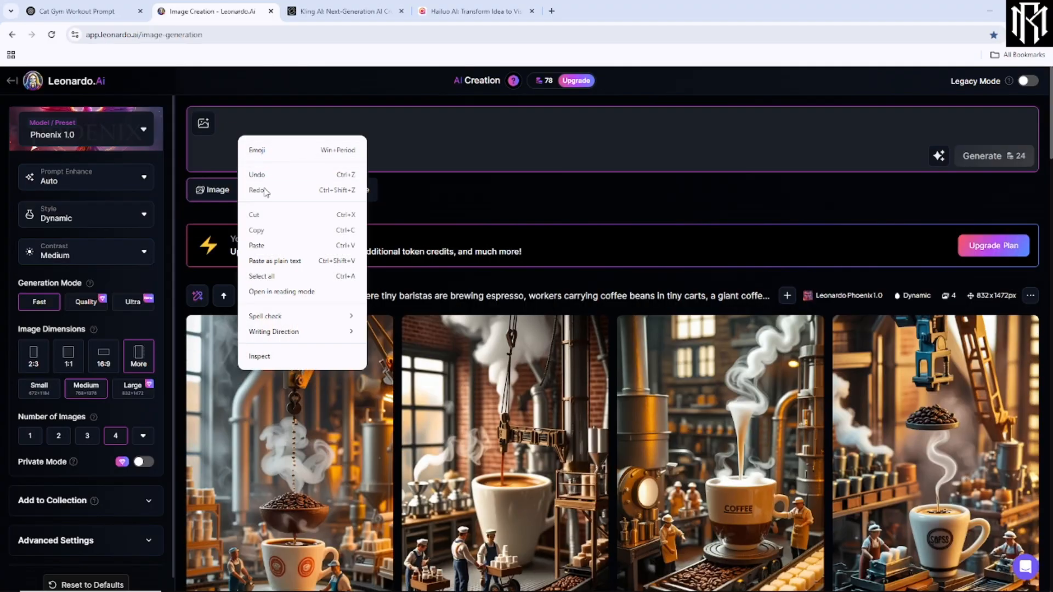
{"action": "left_click", "coordinate": [267, 243]}
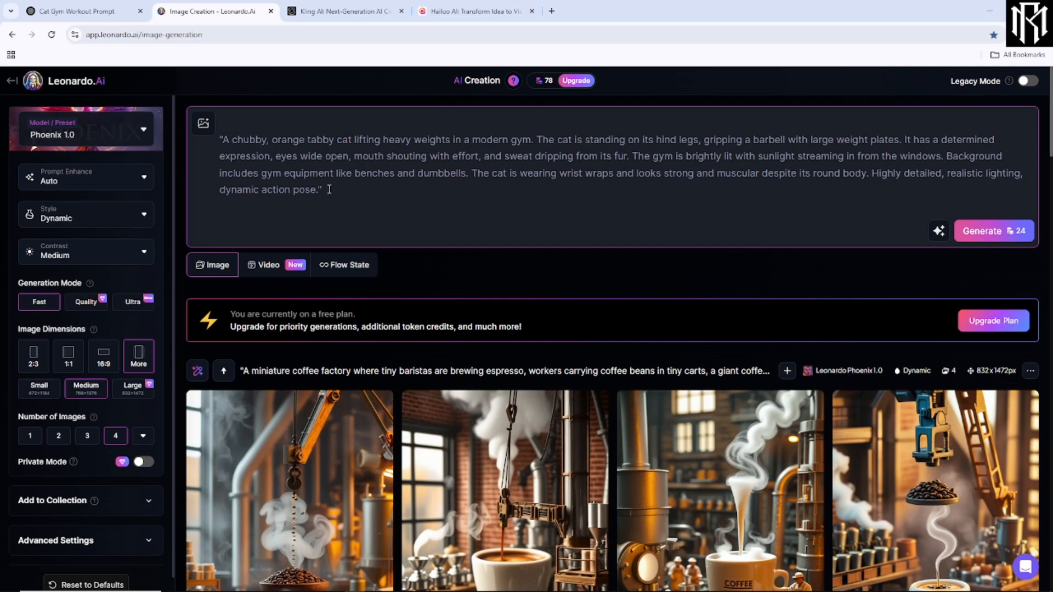
- Copy the full "Shopping for Vegetables" prompt from the scene-by-scene prompts in the ChatGPT conversation
{"action": "left_click", "coordinate": [81, 8]}
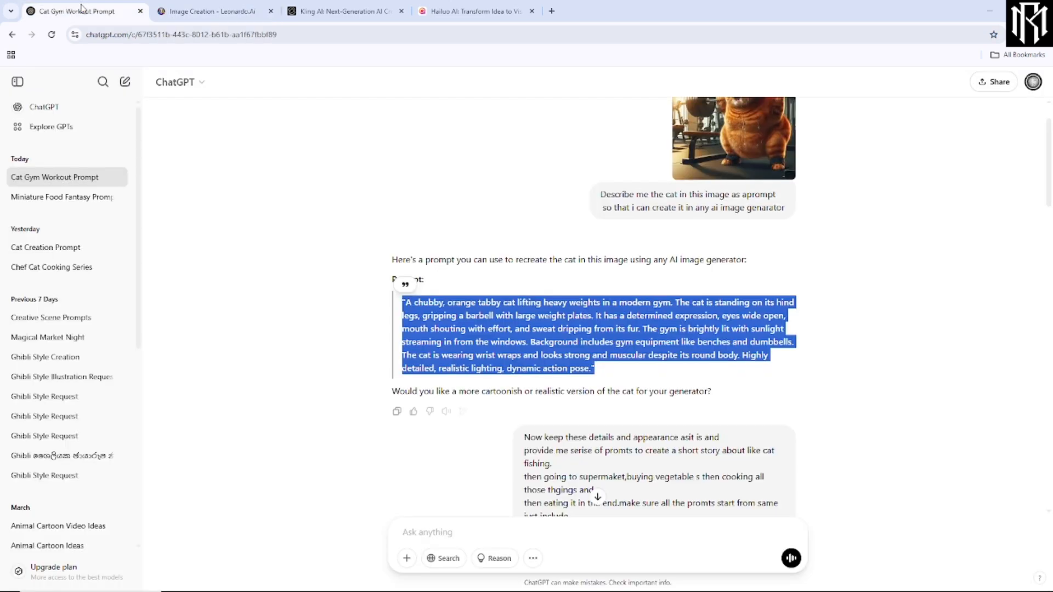
{"action": "scroll", "coordinate": [404, 243], "scroll_direction": "down", "scroll_amount": 9}
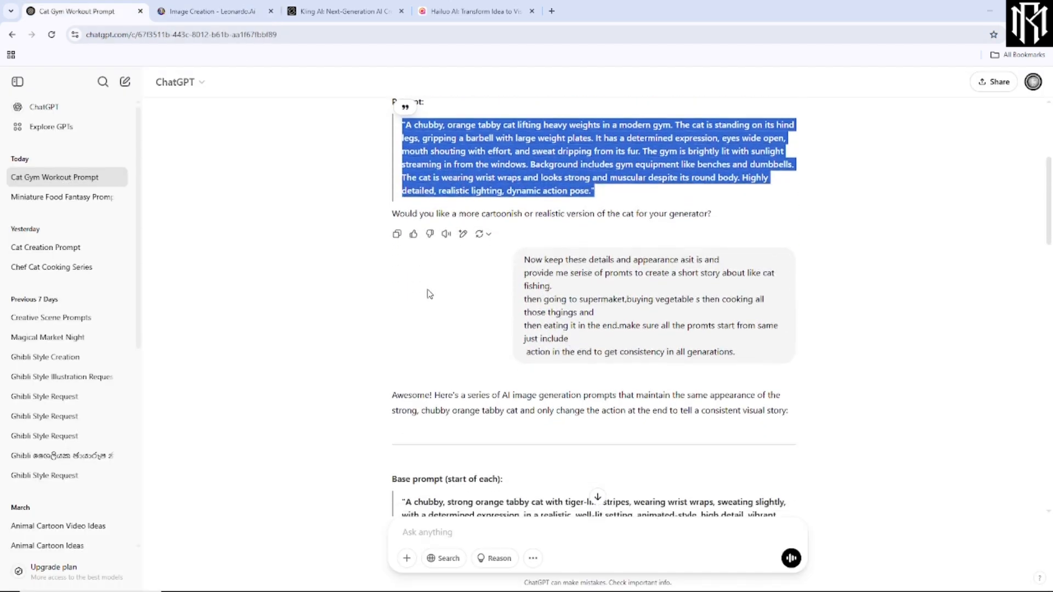
{"action": "scroll", "coordinate": [382, 282], "scroll_direction": "down", "scroll_amount": 4}
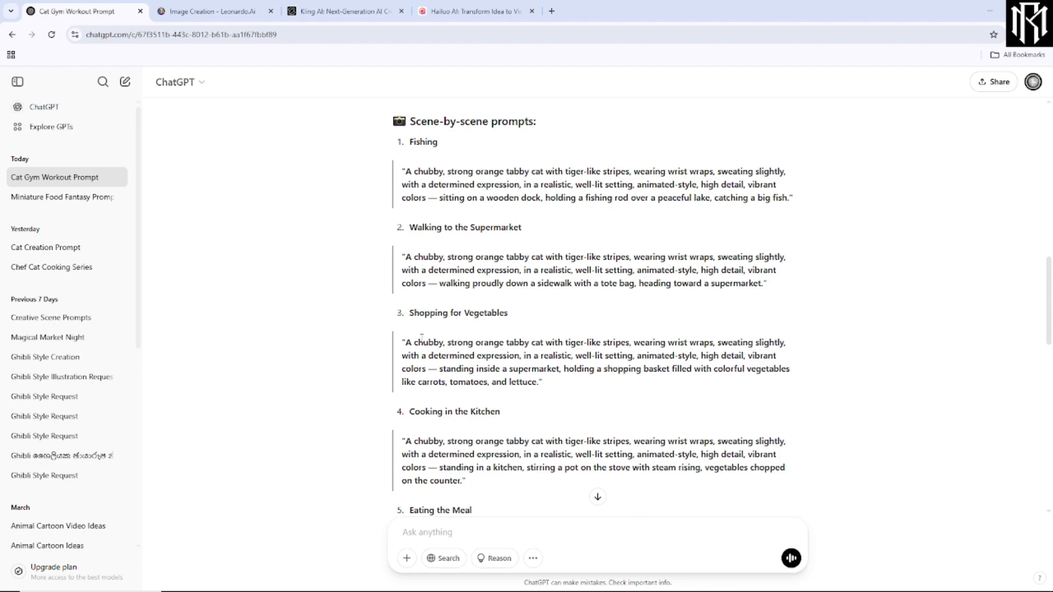
{"action": "left_click_drag", "start_coordinate": [403, 344], "coordinate": [545, 386]}
{"action": "right_click", "coordinate": [510, 372]}
{"action": "left_click", "coordinate": [537, 387]}
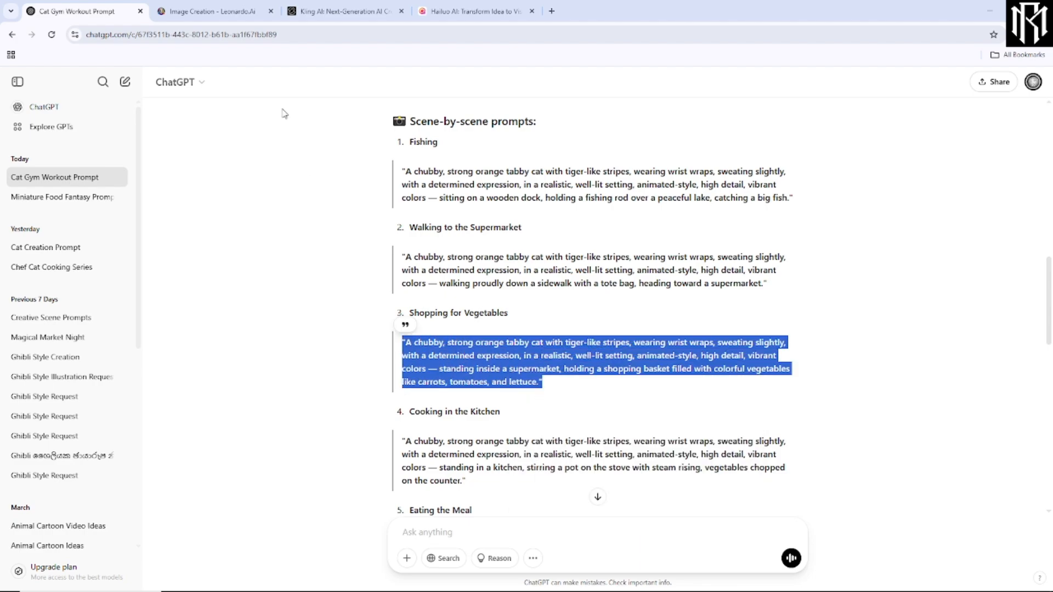
- Add the copied vegetable shopping prompt after the gym cat prompt in Leonardo.Ai's Image Creation
{"action": "left_click", "coordinate": [224, 10]}
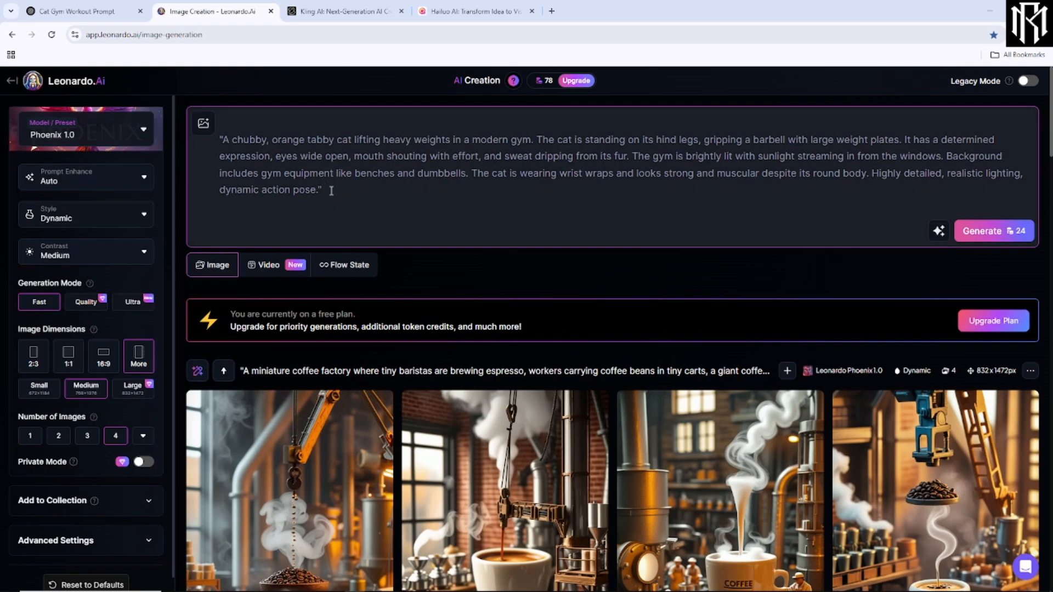
{"action": "right_click", "coordinate": [331, 190]}
{"action": "left_click", "coordinate": [375, 296]}
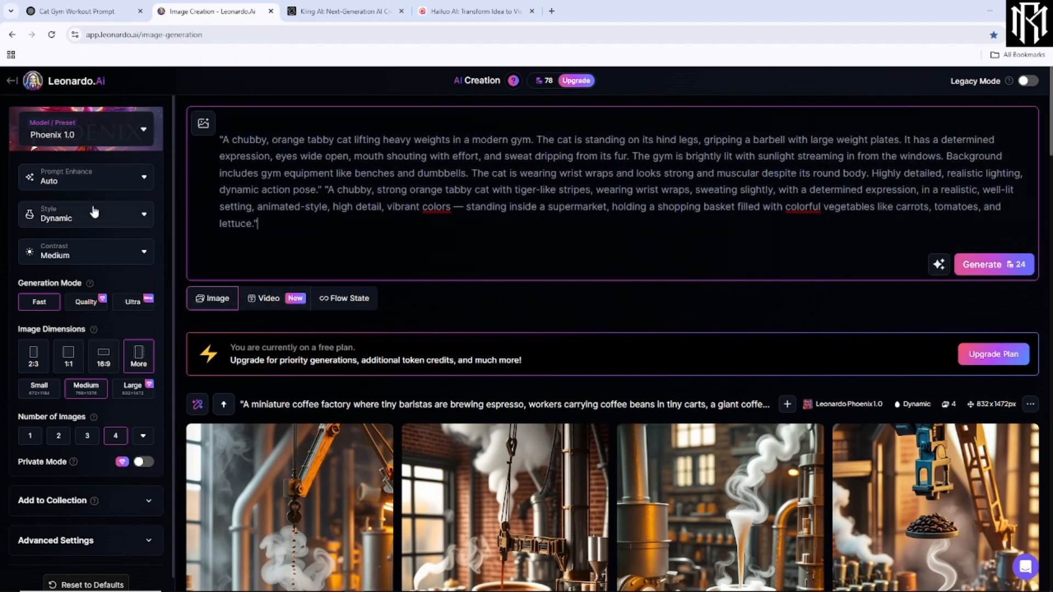
- Check the style and image dimension options, and generate four images from the combined cat prompt
{"action": "left_click", "coordinate": [139, 215]}
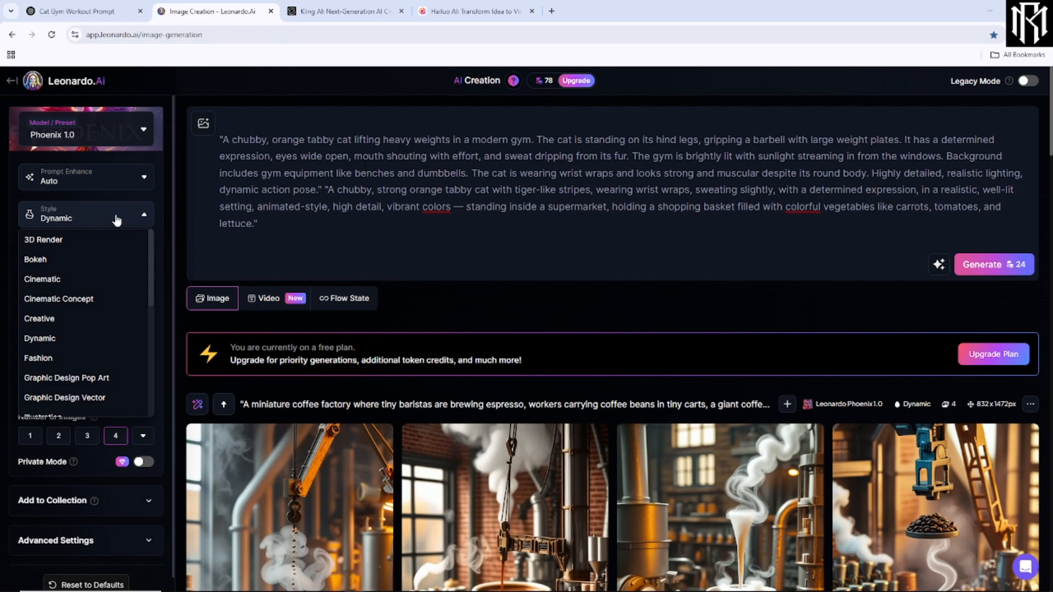
{"action": "left_click", "coordinate": [119, 219]}
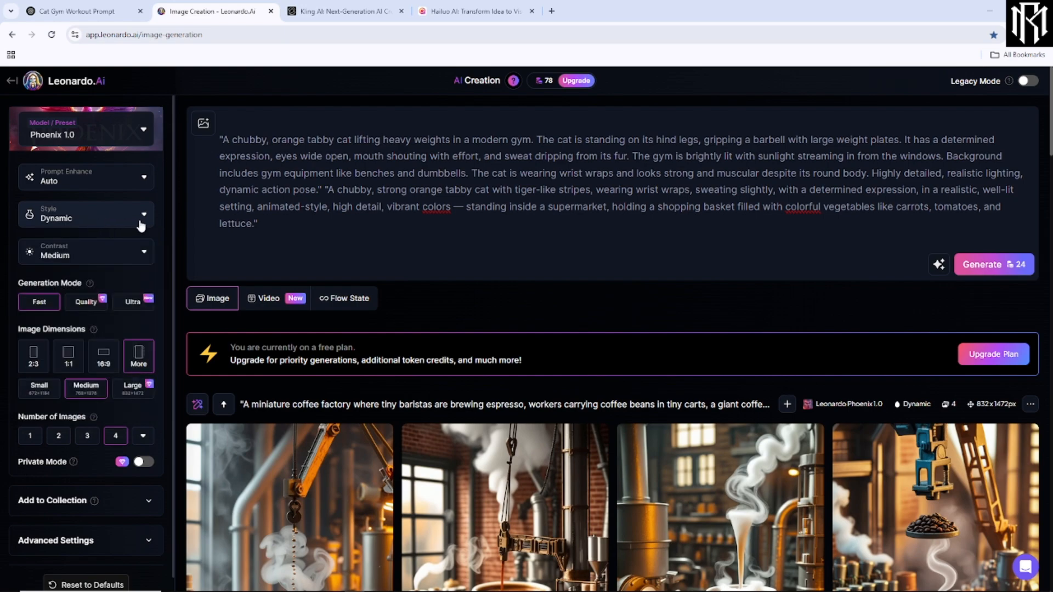
{"action": "scroll", "coordinate": [81, 351], "scroll_direction": "down", "scroll_amount": 1}
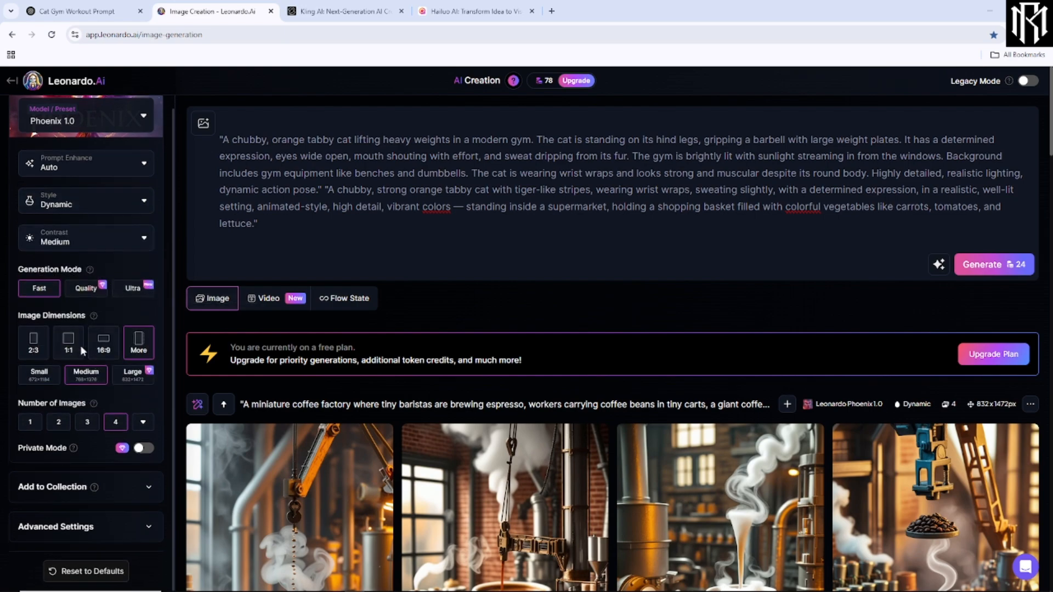
{"action": "left_click", "coordinate": [134, 349]}
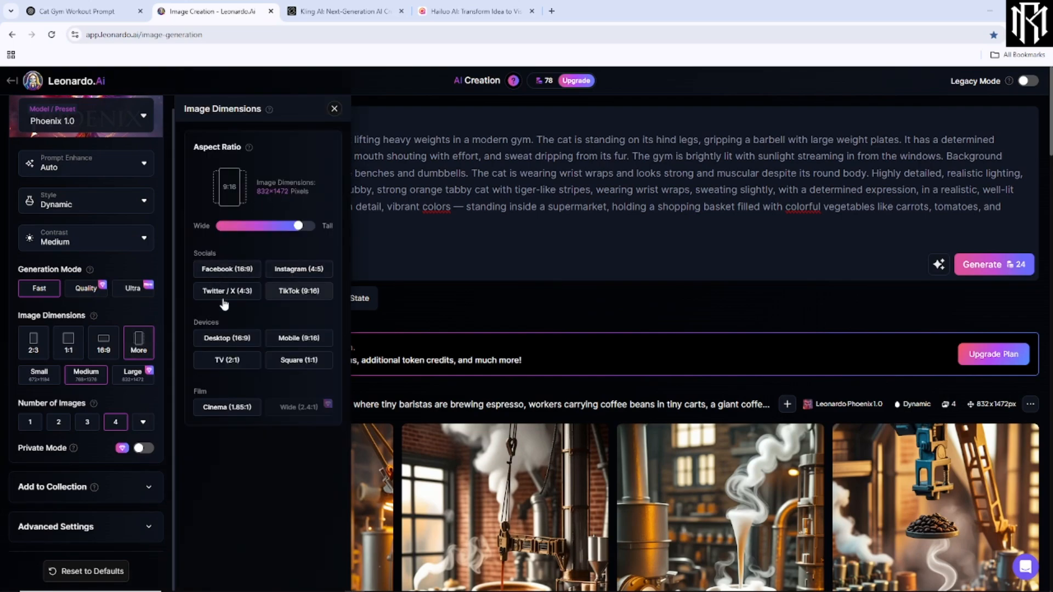
{"action": "left_click", "coordinate": [137, 347]}
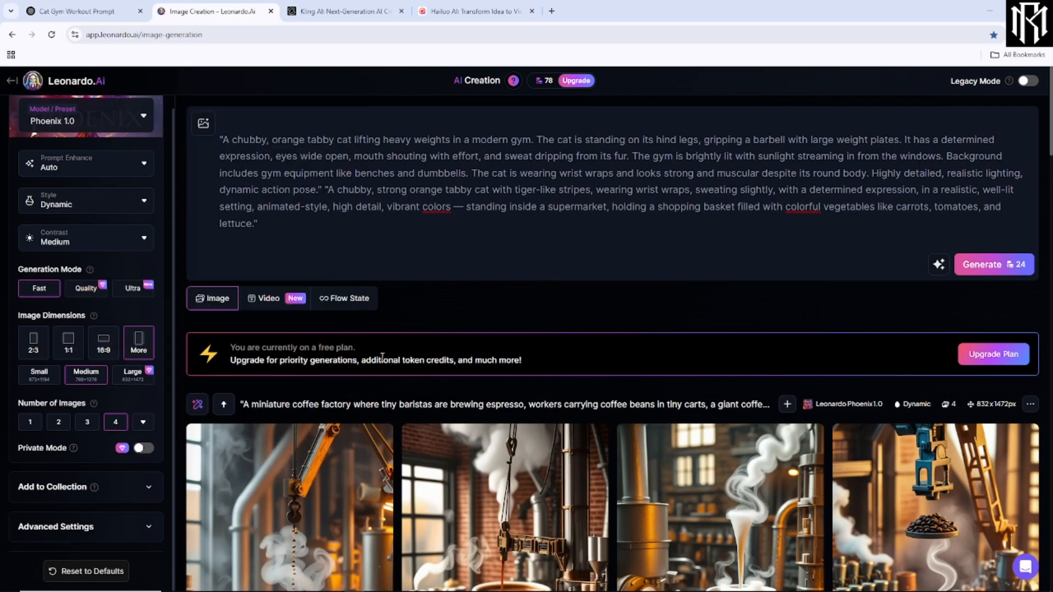
{"action": "left_click", "coordinate": [989, 266]}
{"action": "scroll", "coordinate": [714, 274], "scroll_direction": "down", "scroll_amount": 3}
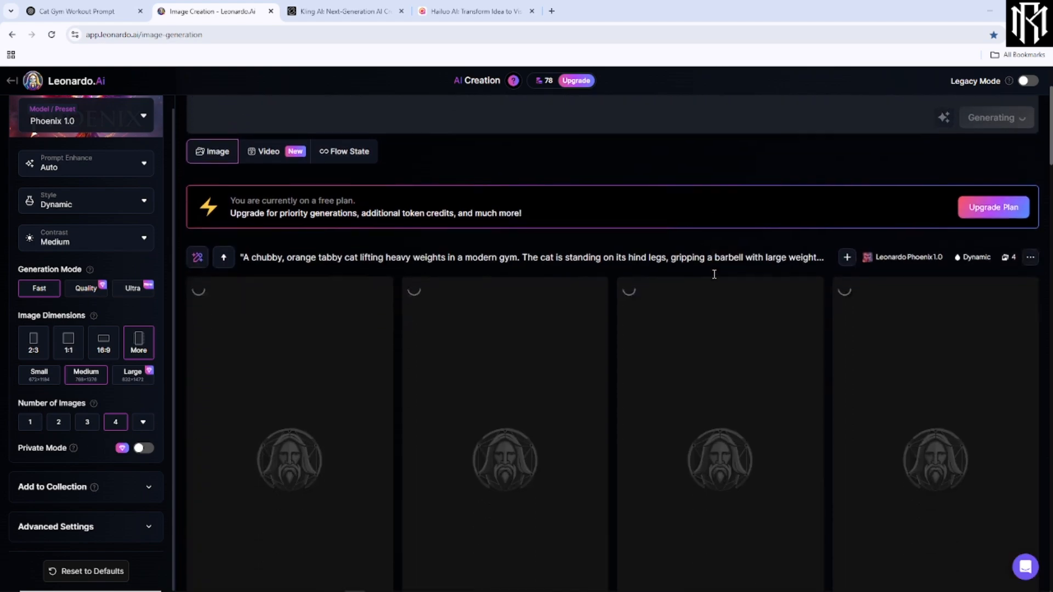
{"action": "scroll", "coordinate": [714, 274], "scroll_direction": "down", "scroll_amount": 1}
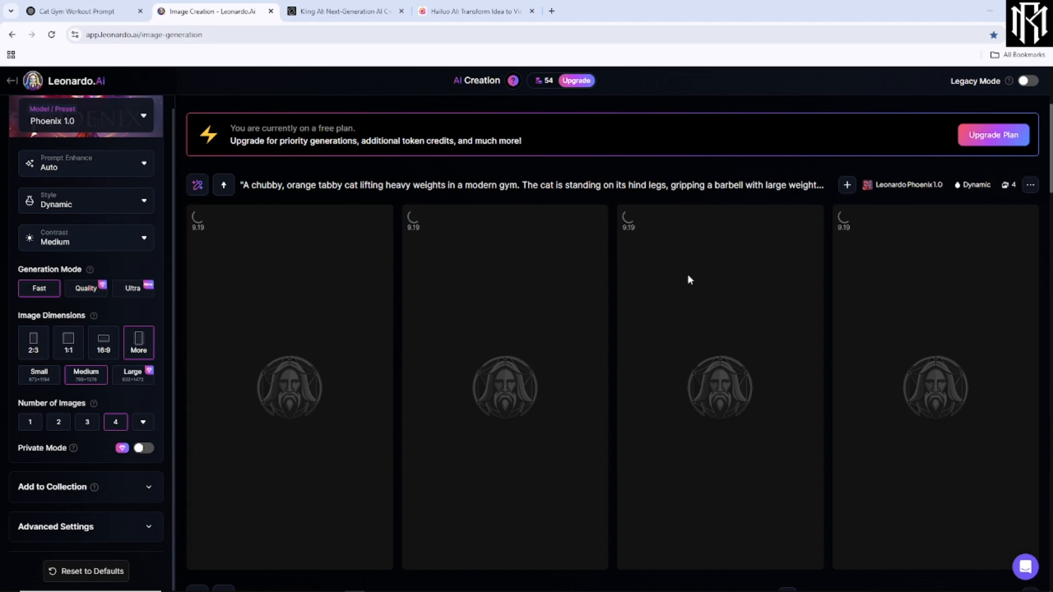
- Browse the generation history, comparing earlier orange cat images with the miniature khinkali and coffee factory sets
{"action": "scroll", "coordinate": [722, 329], "scroll_direction": "down", "scroll_amount": 3}
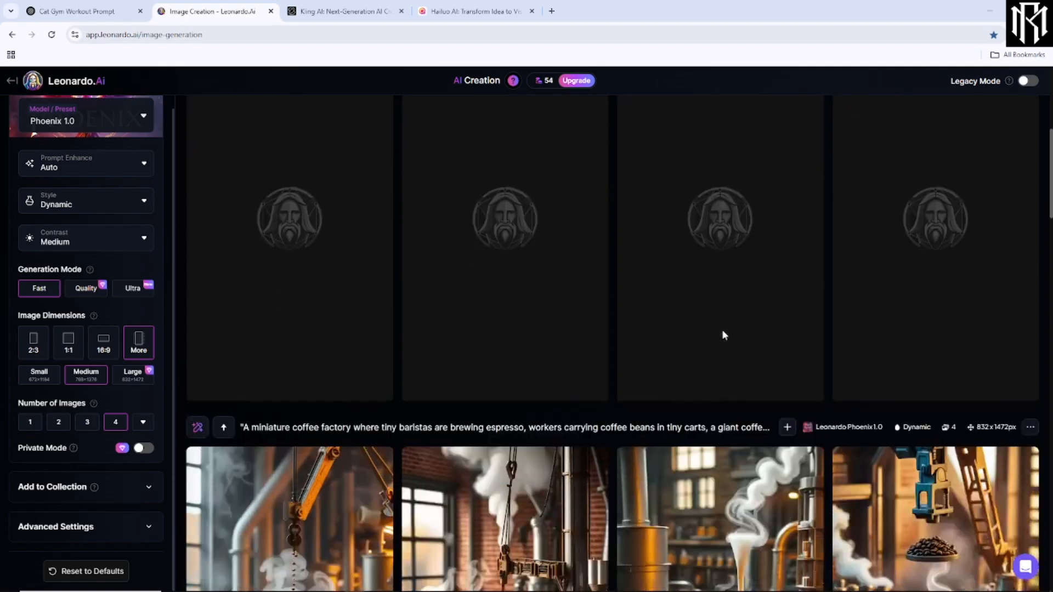
{"action": "scroll", "coordinate": [721, 336], "scroll_direction": "down", "scroll_amount": 6}
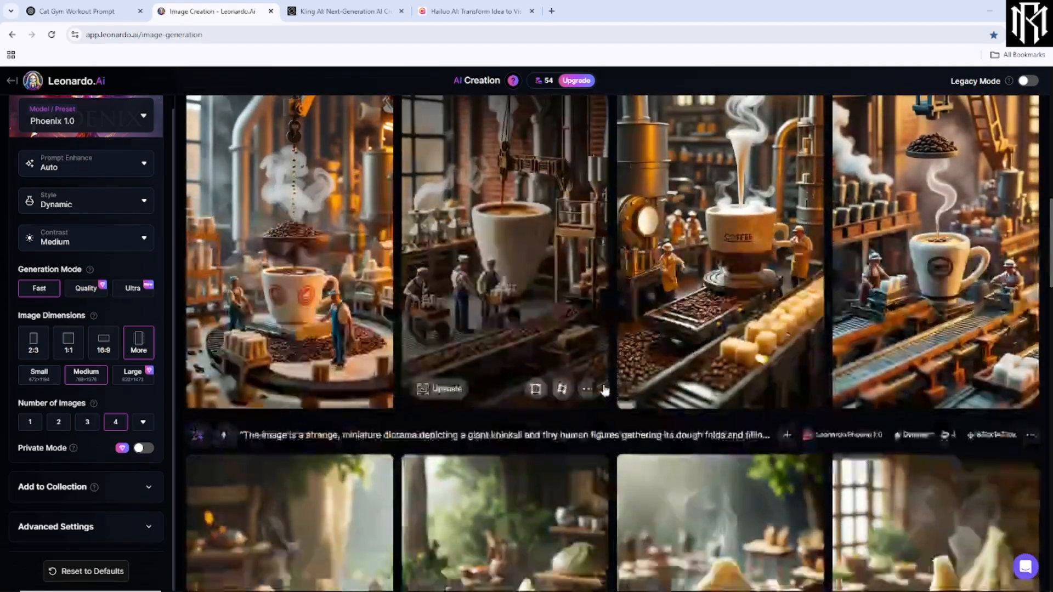
{"action": "scroll", "coordinate": [605, 390], "scroll_direction": "down", "scroll_amount": 15}
{"action": "scroll", "coordinate": [840, 436], "scroll_direction": "up", "scroll_amount": 1}
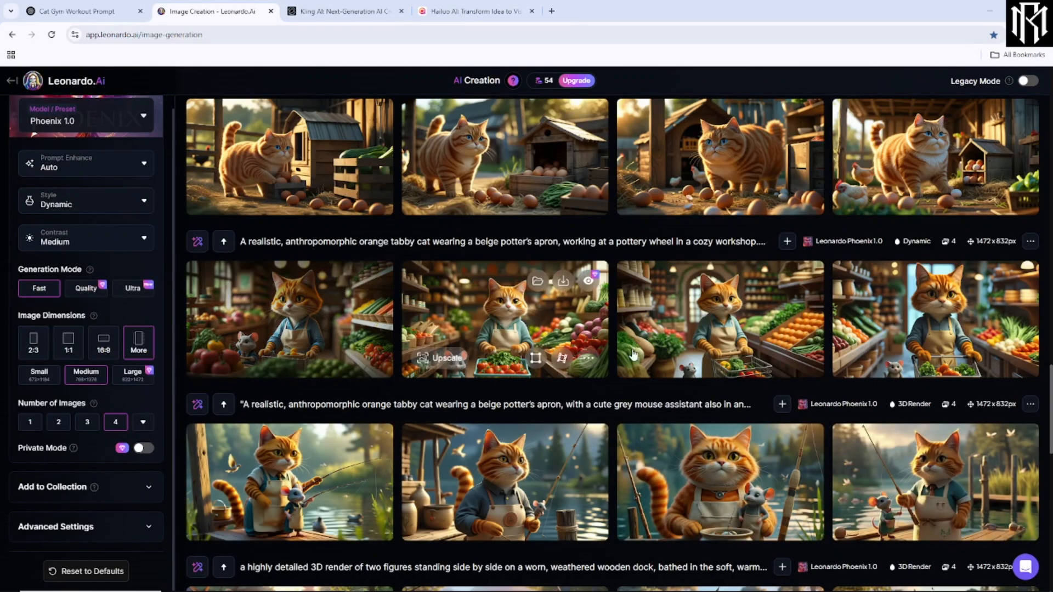
{"action": "scroll", "coordinate": [766, 270], "scroll_direction": "up", "scroll_amount": 3}
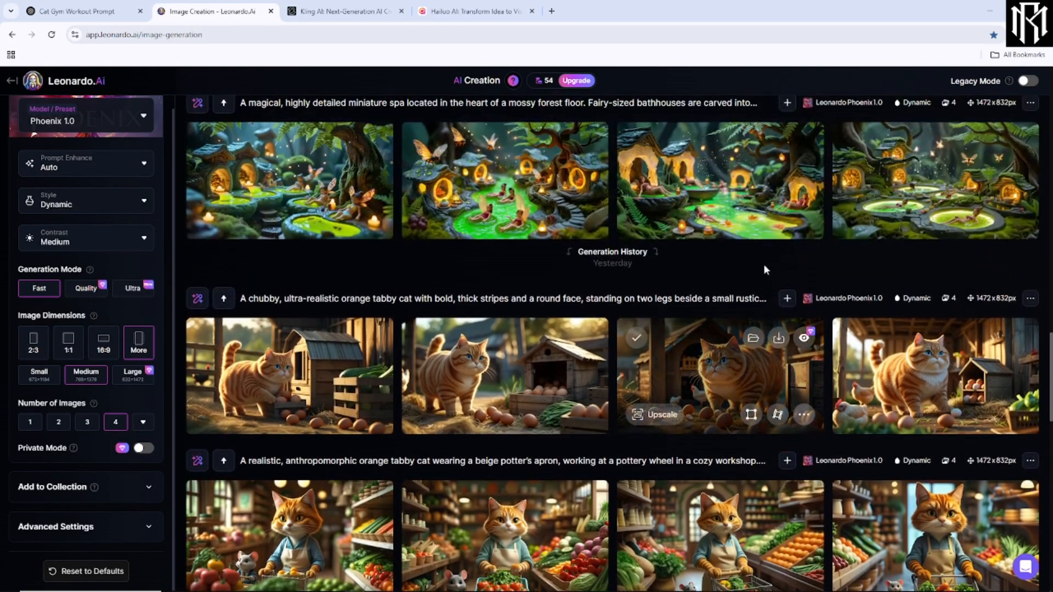
{"action": "scroll", "coordinate": [952, 528], "scroll_direction": "up", "scroll_amount": 5}
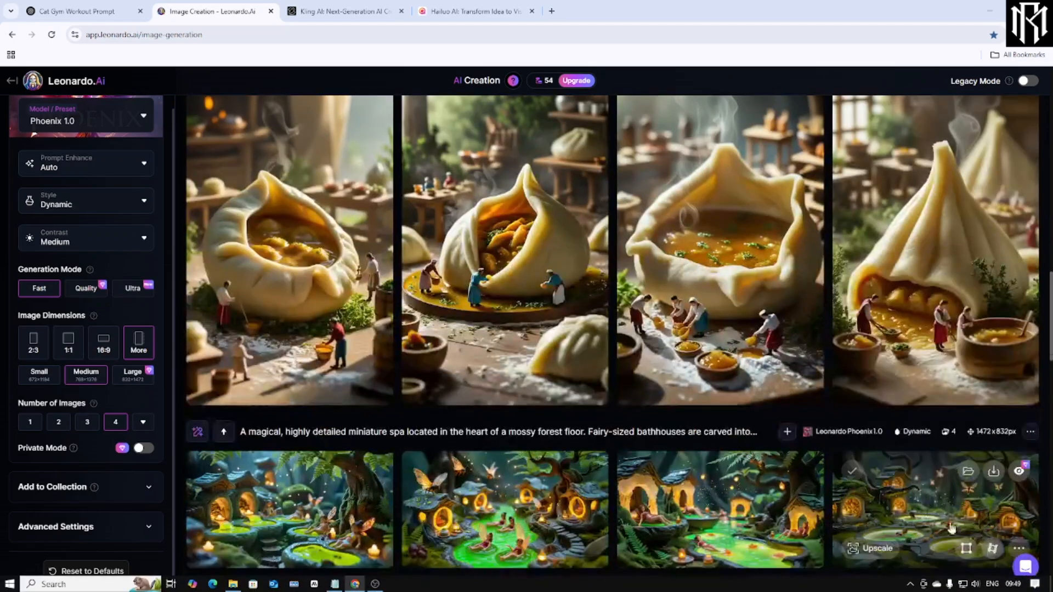
{"action": "scroll", "coordinate": [845, 400], "scroll_direction": "up", "scroll_amount": 2}
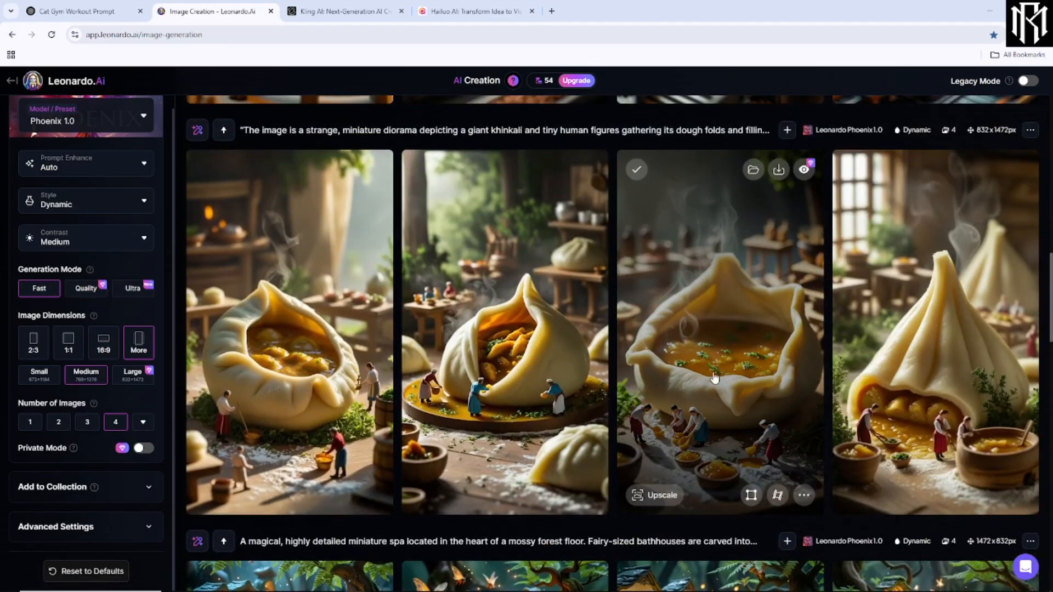
{"action": "scroll", "coordinate": [717, 354], "scroll_direction": "up", "scroll_amount": 1}
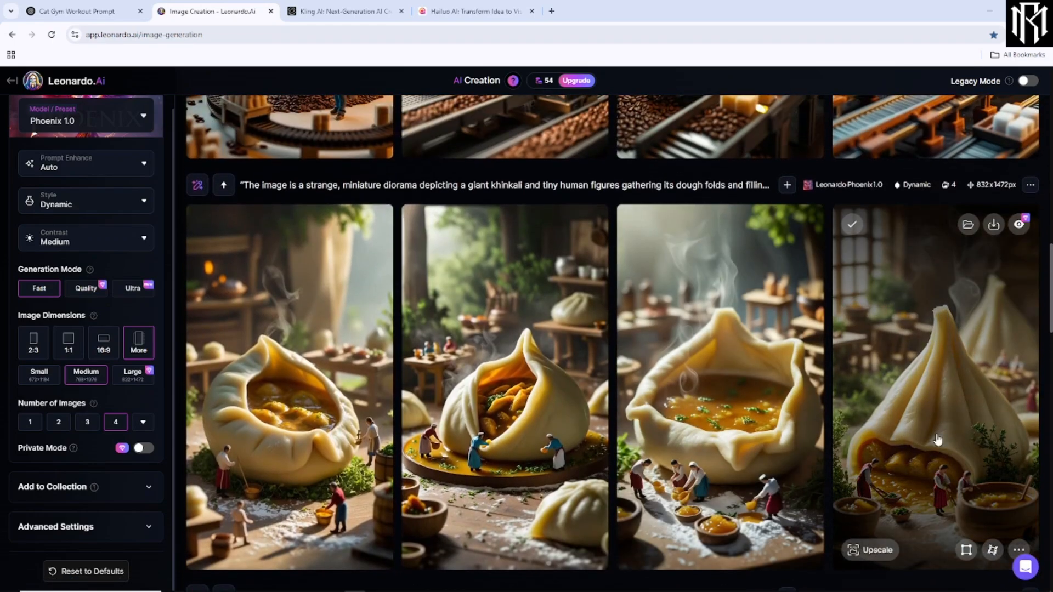
{"action": "scroll", "coordinate": [795, 482], "scroll_direction": "down", "scroll_amount": 1}
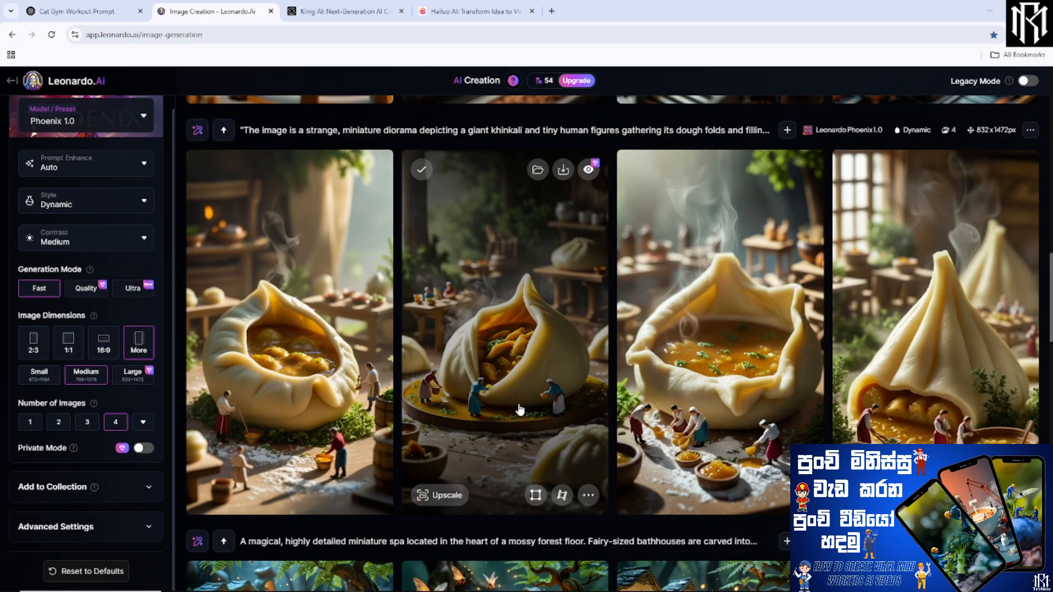
{"action": "scroll", "coordinate": [596, 406], "scroll_direction": "up", "scroll_amount": 1}
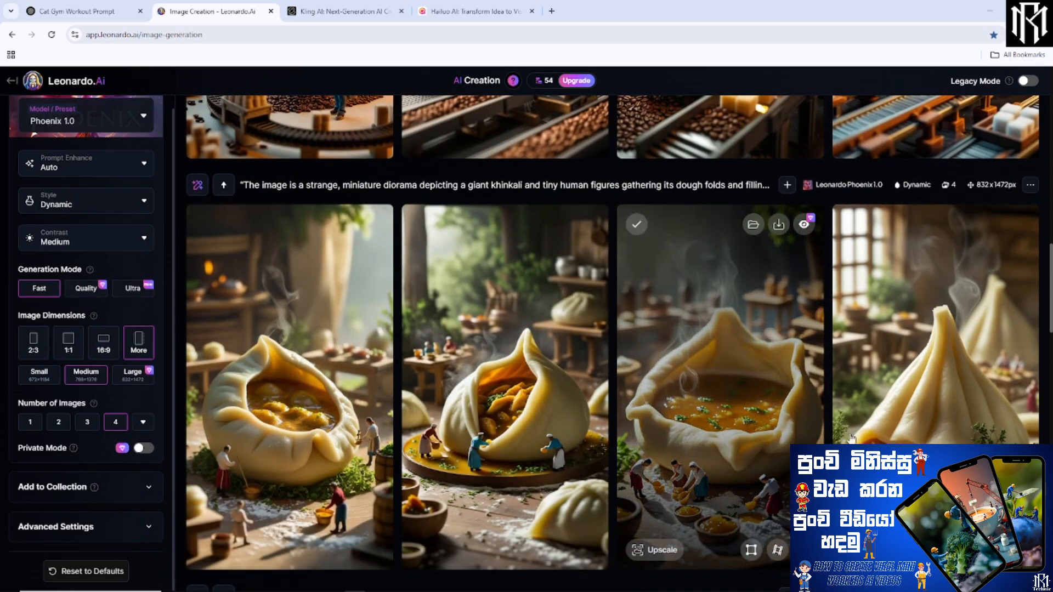
- Download the second image from the newly generated set of orange cats lifting barbells
{"action": "scroll", "coordinate": [810, 414], "scroll_direction": "up", "scroll_amount": 7}
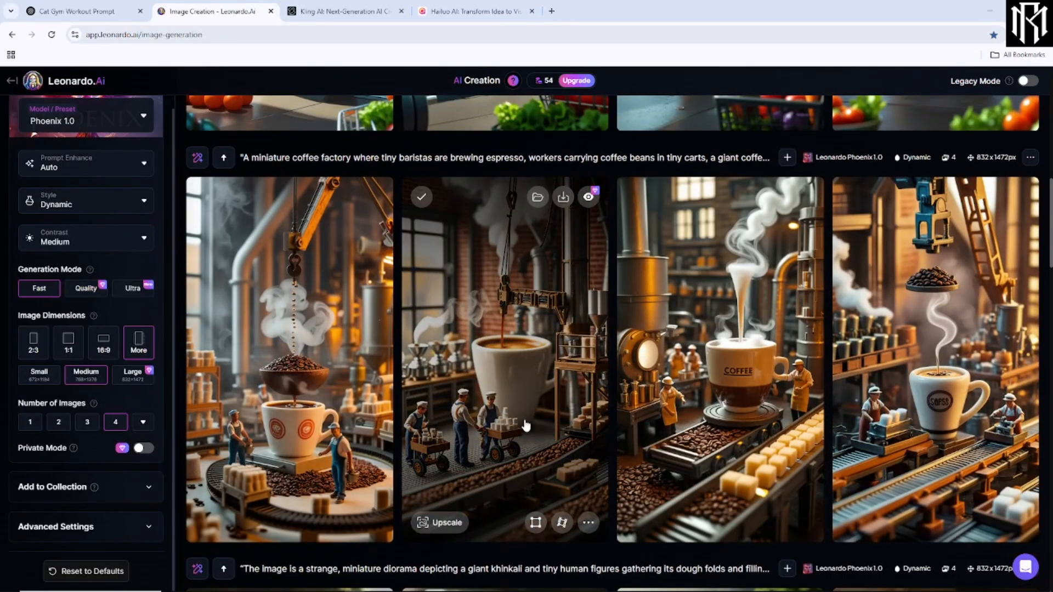
{"action": "scroll", "coordinate": [518, 409], "scroll_direction": "up", "scroll_amount": 5}
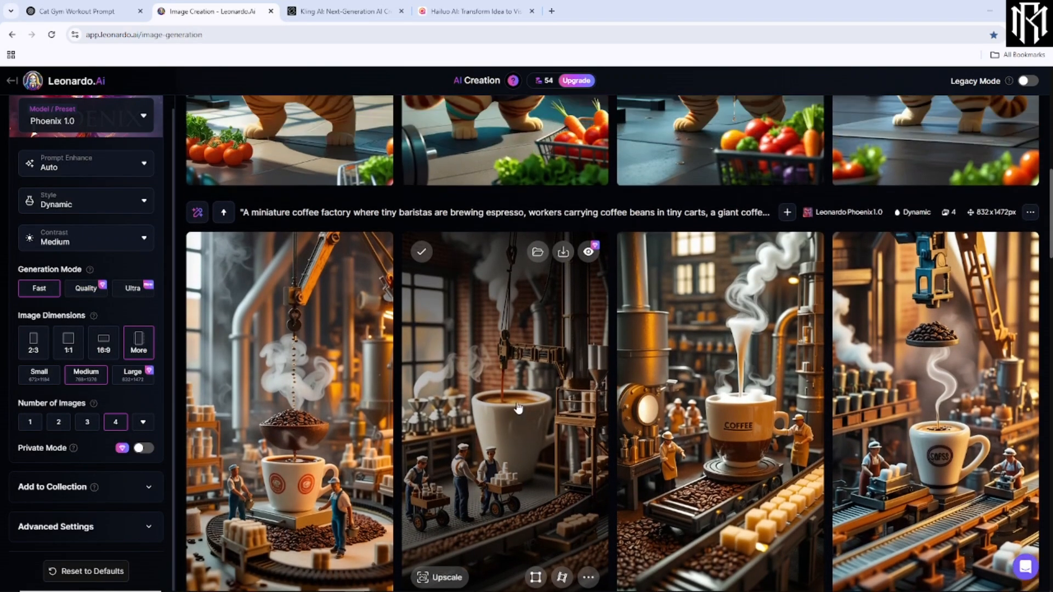
{"action": "scroll", "coordinate": [517, 408], "scroll_direction": "up", "scroll_amount": 4}
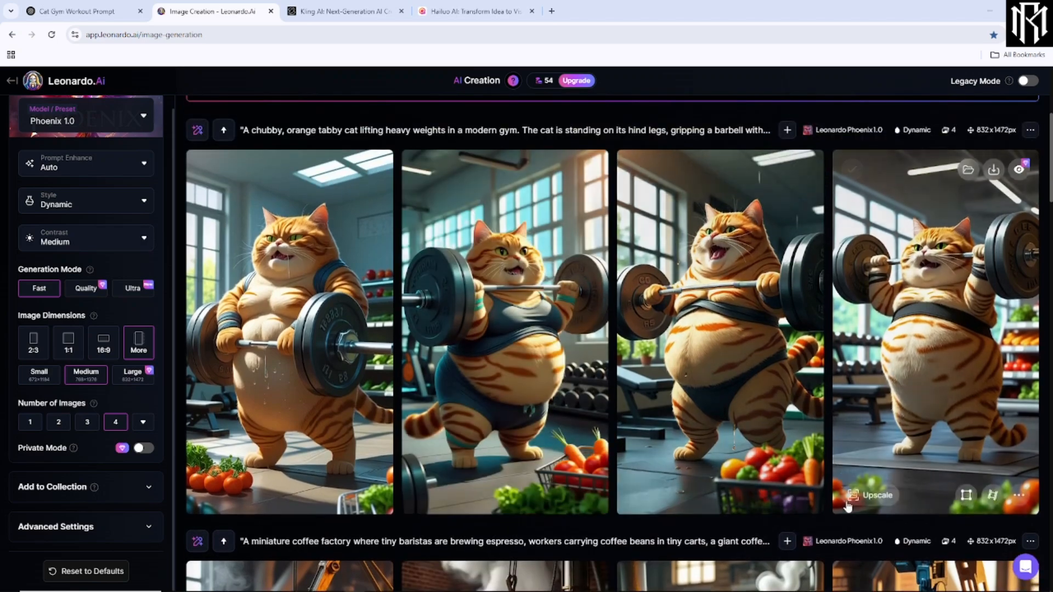
{"action": "scroll", "coordinate": [462, 398], "scroll_direction": "down", "scroll_amount": 1}
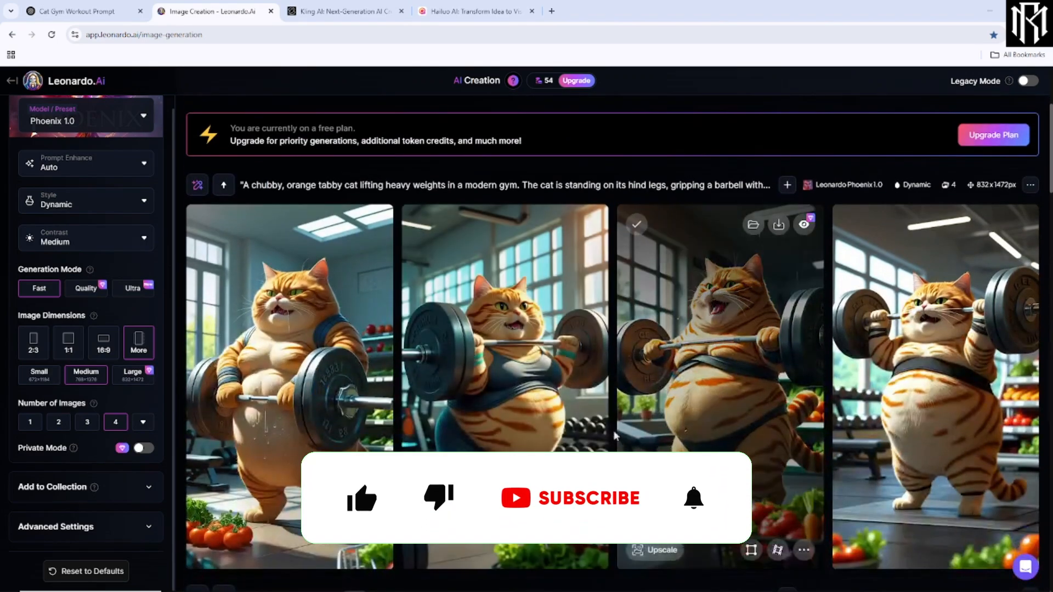
{"action": "scroll", "coordinate": [887, 478], "scroll_direction": "down", "scroll_amount": 2}
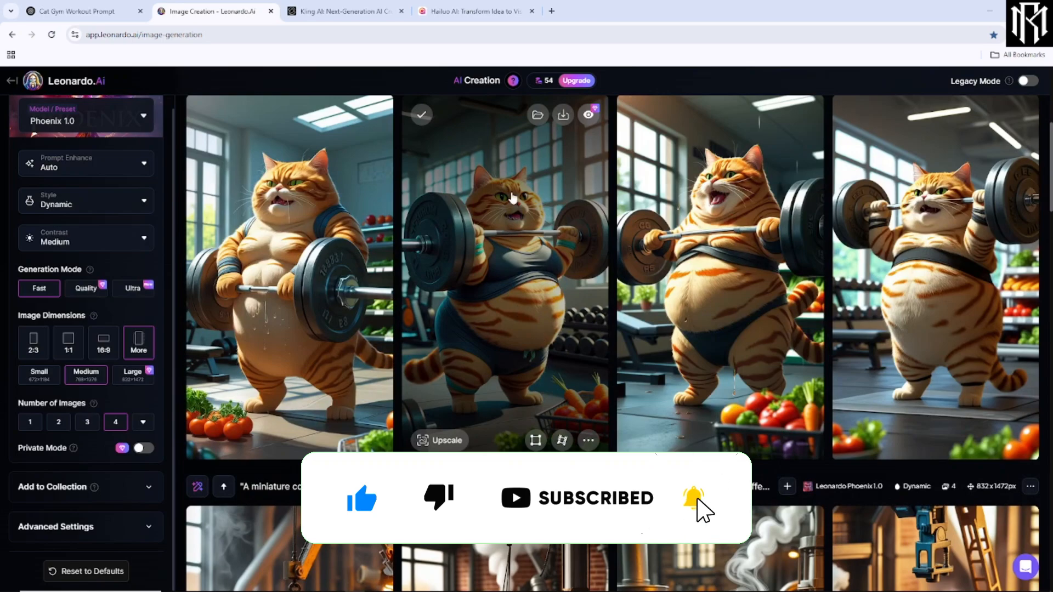
{"action": "left_click", "coordinate": [563, 115]}
{"action": "scroll", "coordinate": [469, 236], "scroll_direction": "up", "scroll_amount": 3}
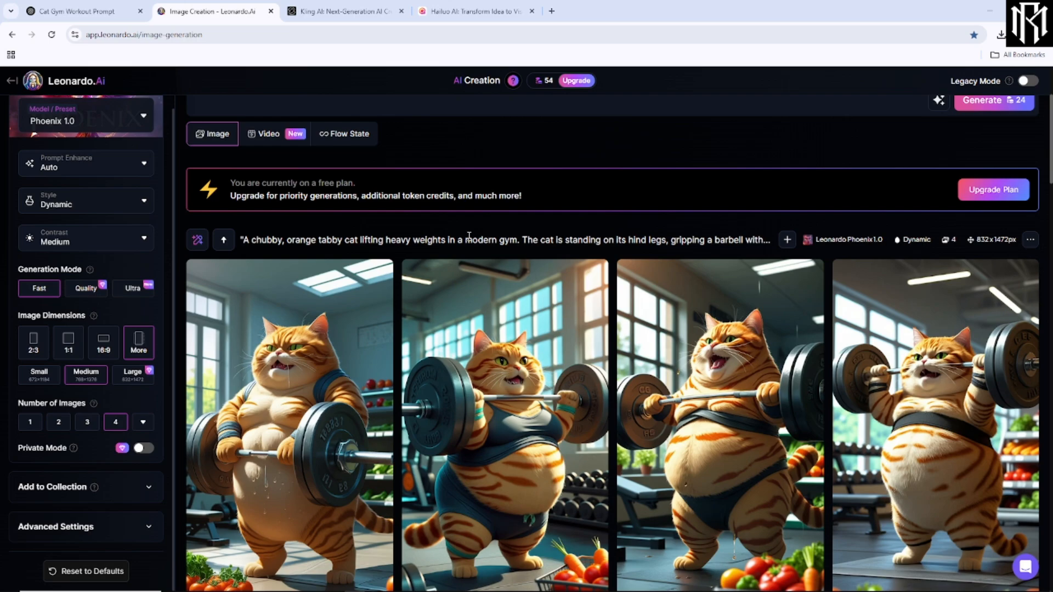
- Switch to Kling AI and examine the earlier video and reference-based images of the orange cat fishing with a mouse
{"action": "left_click", "coordinate": [351, 12]}
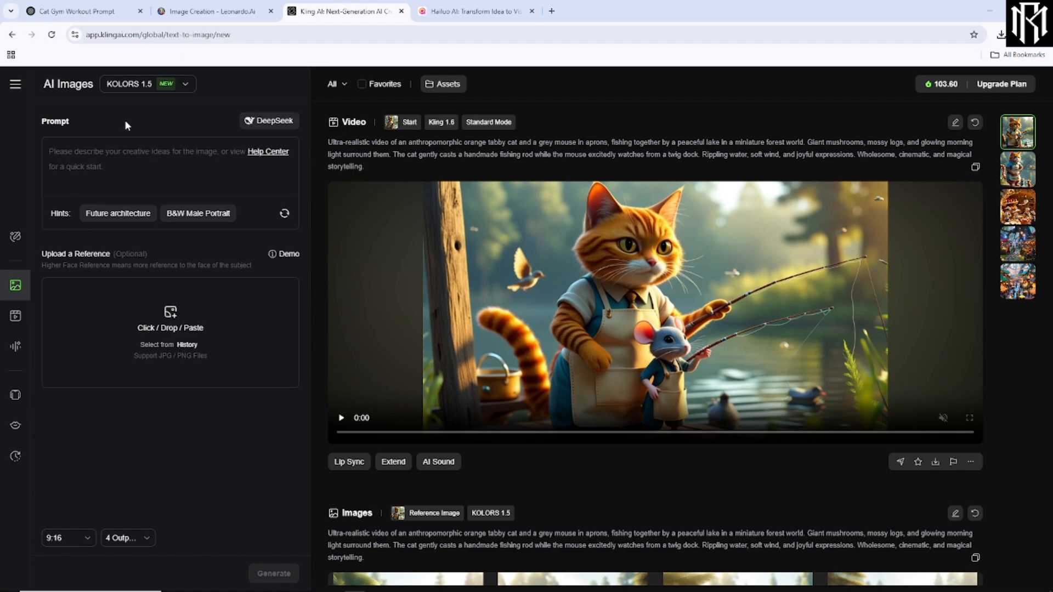
{"action": "left_click", "coordinate": [178, 14]}
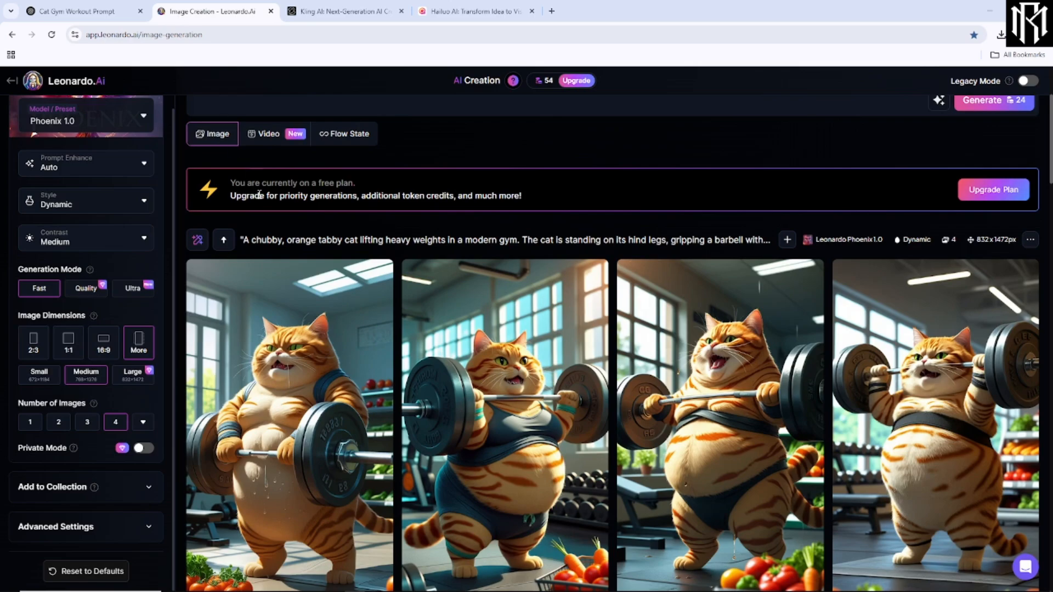
{"action": "scroll", "coordinate": [260, 195], "scroll_direction": "up", "scroll_amount": 3}
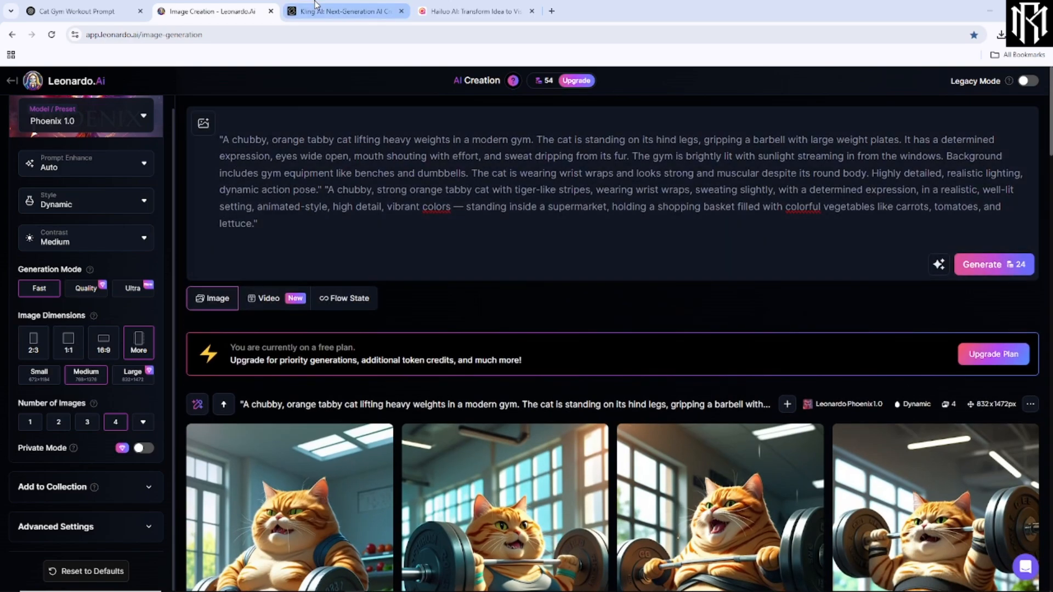
{"action": "left_click", "coordinate": [313, 9]}
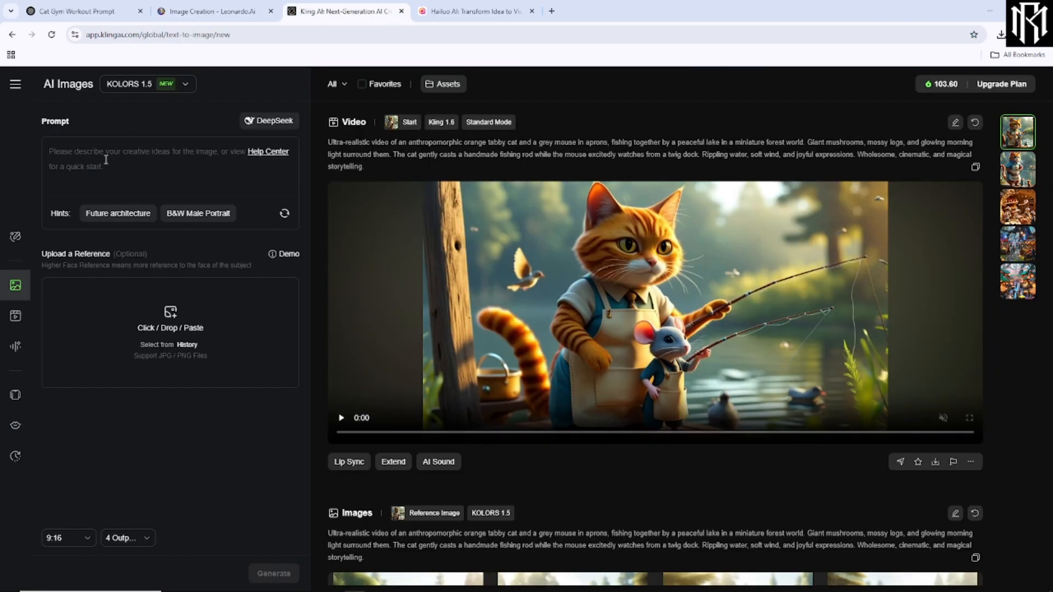
{"action": "scroll", "coordinate": [318, 285], "scroll_direction": "down", "scroll_amount": 8}
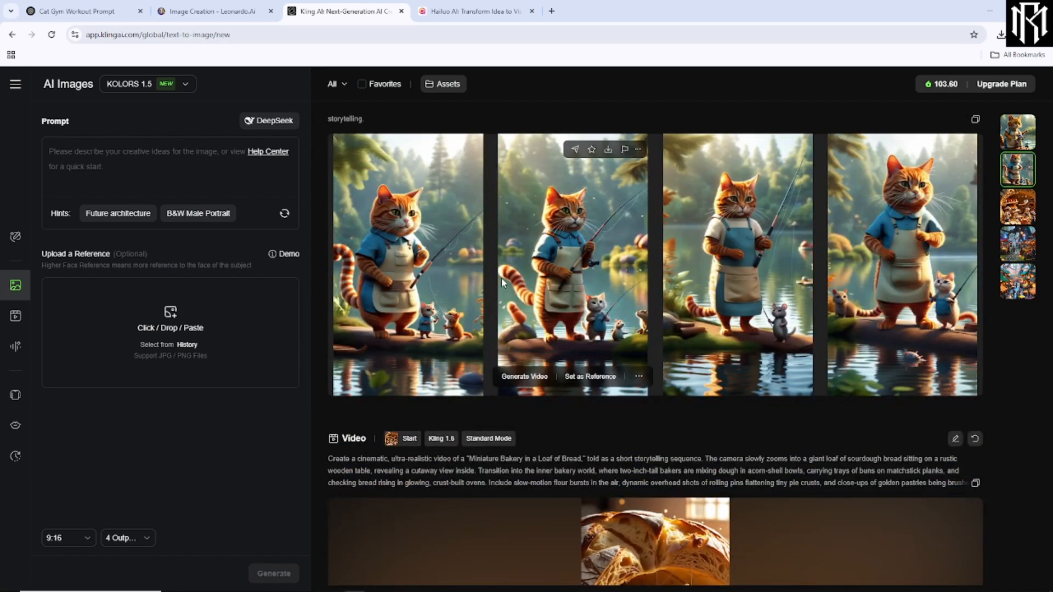
{"action": "scroll", "coordinate": [501, 278], "scroll_direction": "up", "scroll_amount": 2}
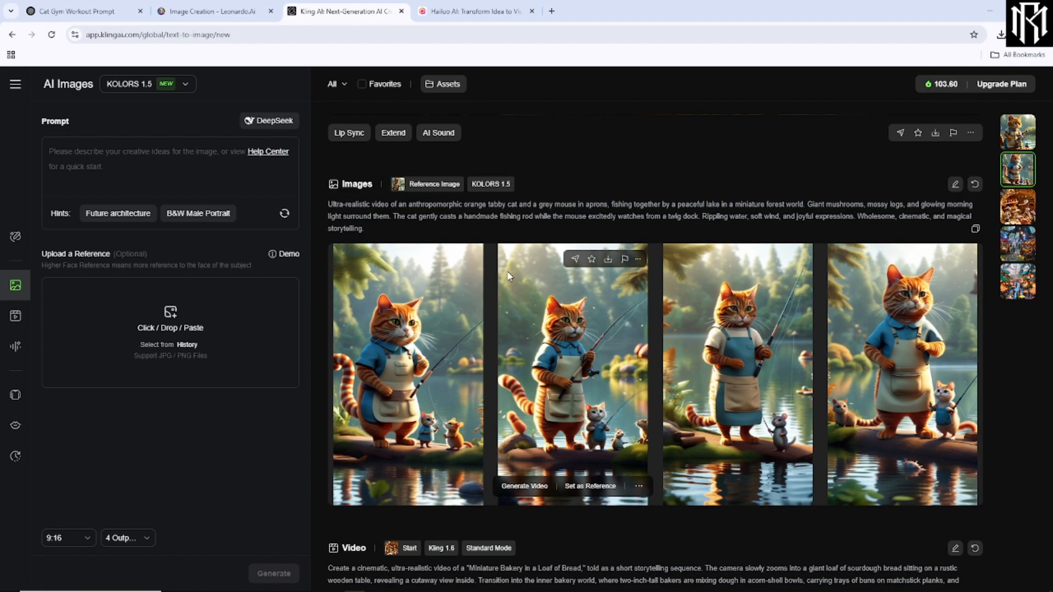
{"action": "scroll", "coordinate": [518, 291], "scroll_direction": "down", "scroll_amount": 1}
{"action": "scroll", "coordinate": [528, 307], "scroll_direction": "up", "scroll_amount": 1}
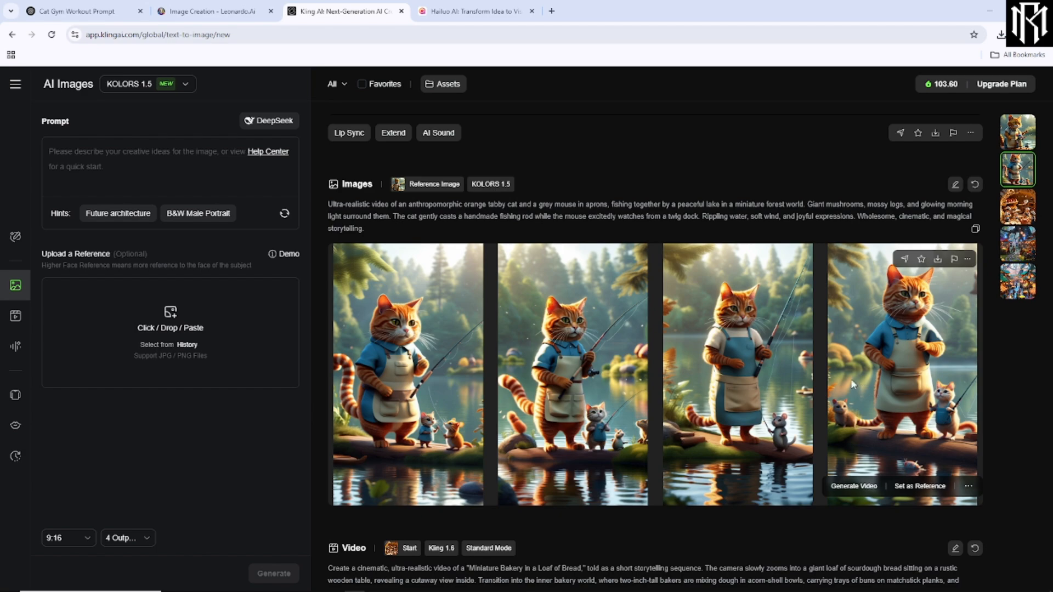
- Open Kling's image-to-video generator, preview the downloaded orange cat barbell image, and upload it as the start frame
{"action": "scroll", "coordinate": [810, 382], "scroll_direction": "up", "scroll_amount": 2}
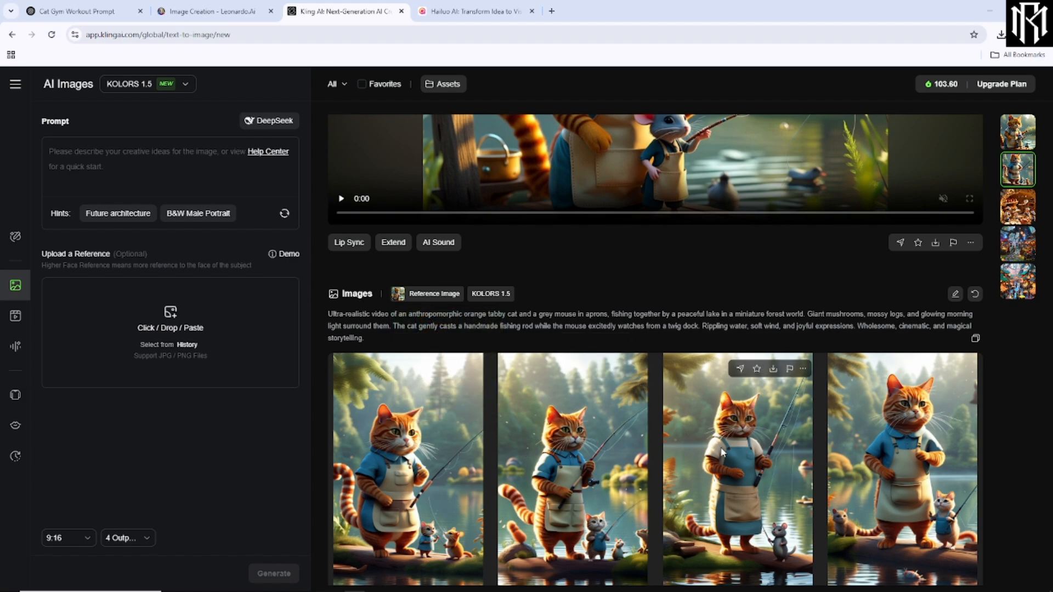
{"action": "scroll", "coordinate": [712, 438], "scroll_direction": "up", "scroll_amount": 2}
{"action": "scroll", "coordinate": [727, 436], "scroll_direction": "up", "scroll_amount": 2}
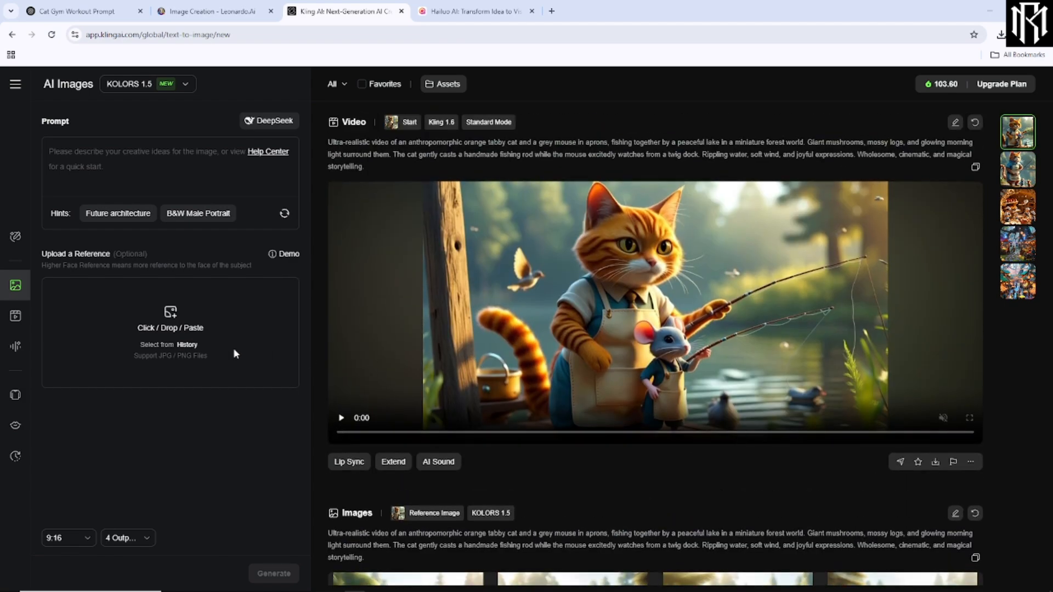
{"action": "left_click", "coordinate": [16, 316]}
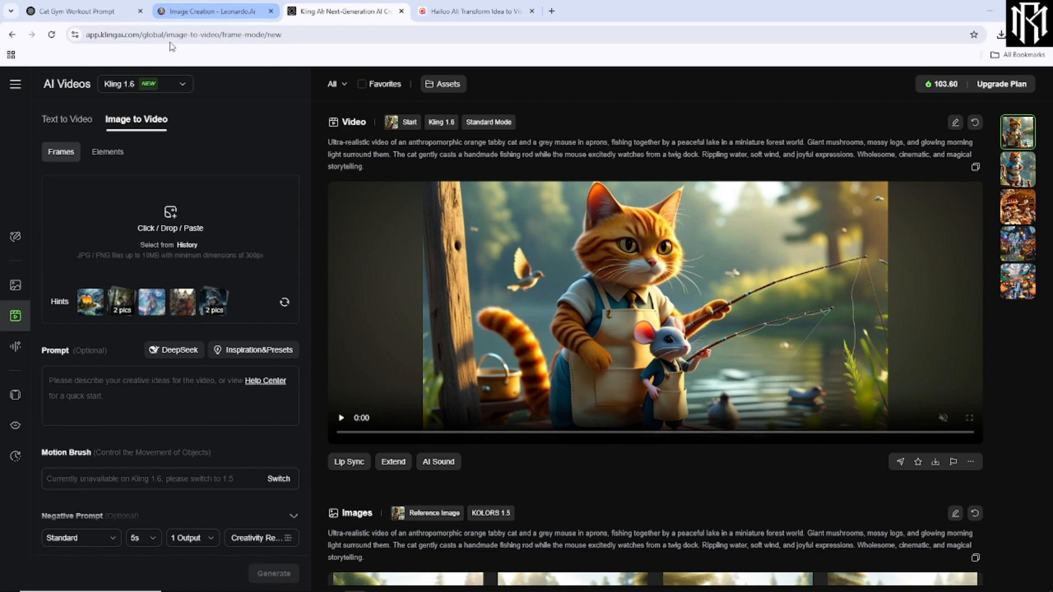
{"action": "left_click", "coordinate": [170, 219]}
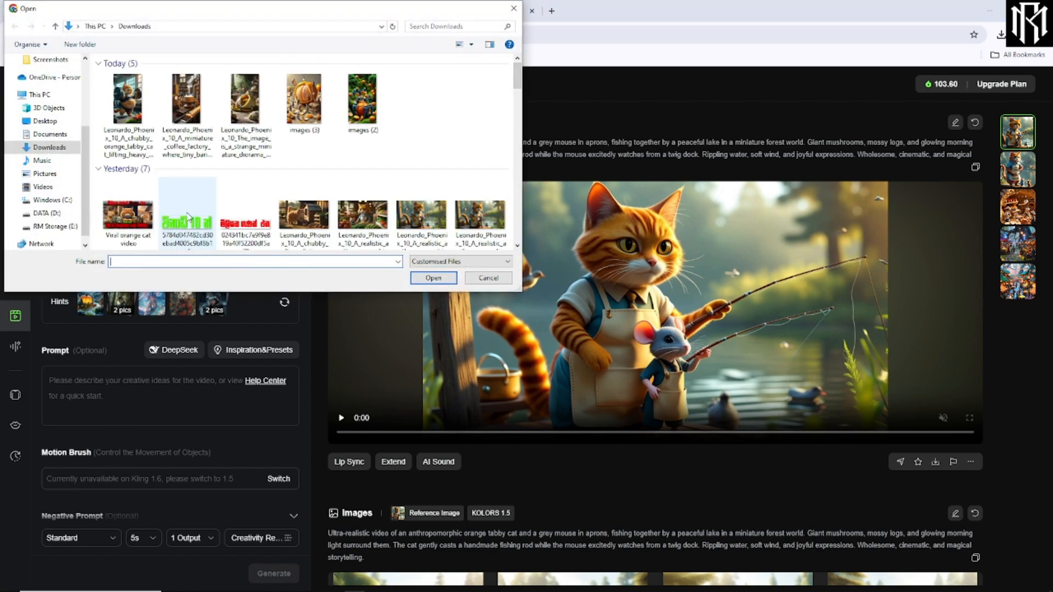
{"action": "left_click", "coordinate": [126, 111]}
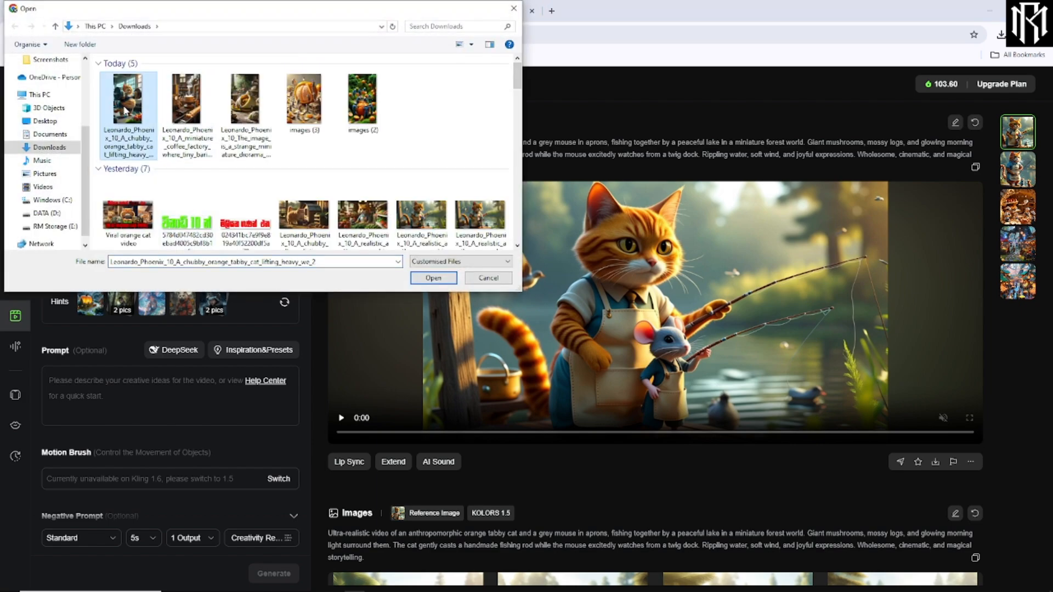
{"action": "right_click", "coordinate": [125, 110]}
{"action": "left_click", "coordinate": [143, 134]}
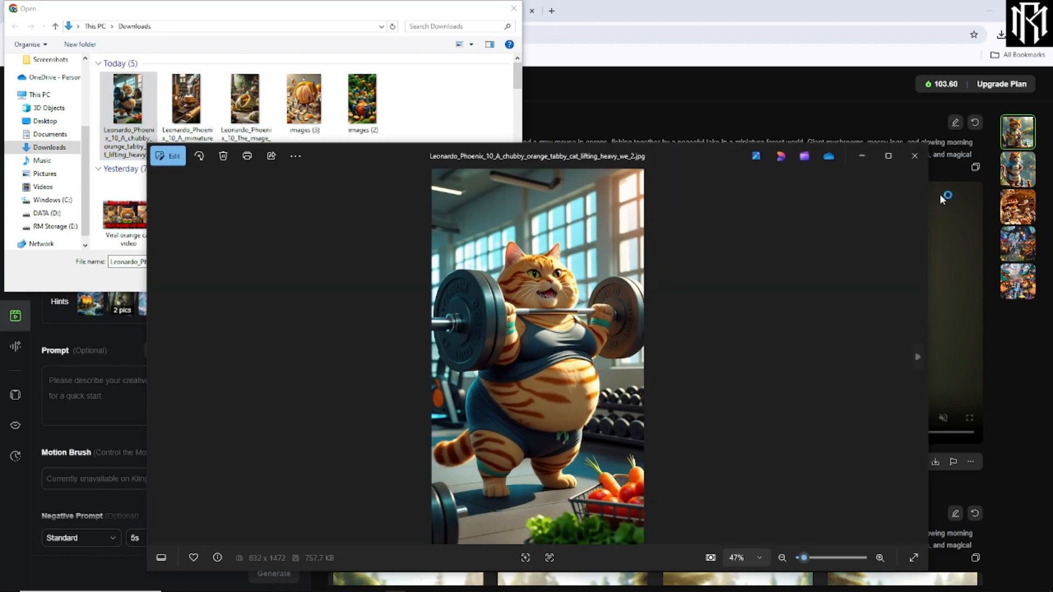
{"action": "left_click", "coordinate": [915, 156]}
{"action": "double_click", "coordinate": [360, 245]}
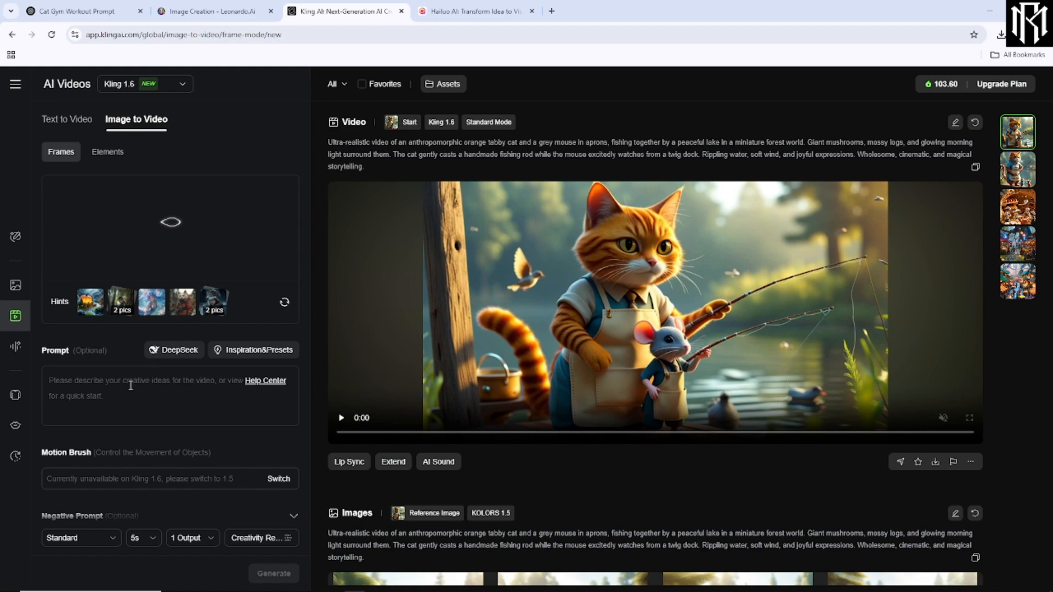
- Switch to ChatGPT and request a "short video prompt" for the Shopping for Vegetables scene
{"action": "left_click", "coordinate": [77, 11]}
{"action": "scroll", "coordinate": [592, 329], "scroll_direction": "down", "scroll_amount": 15}
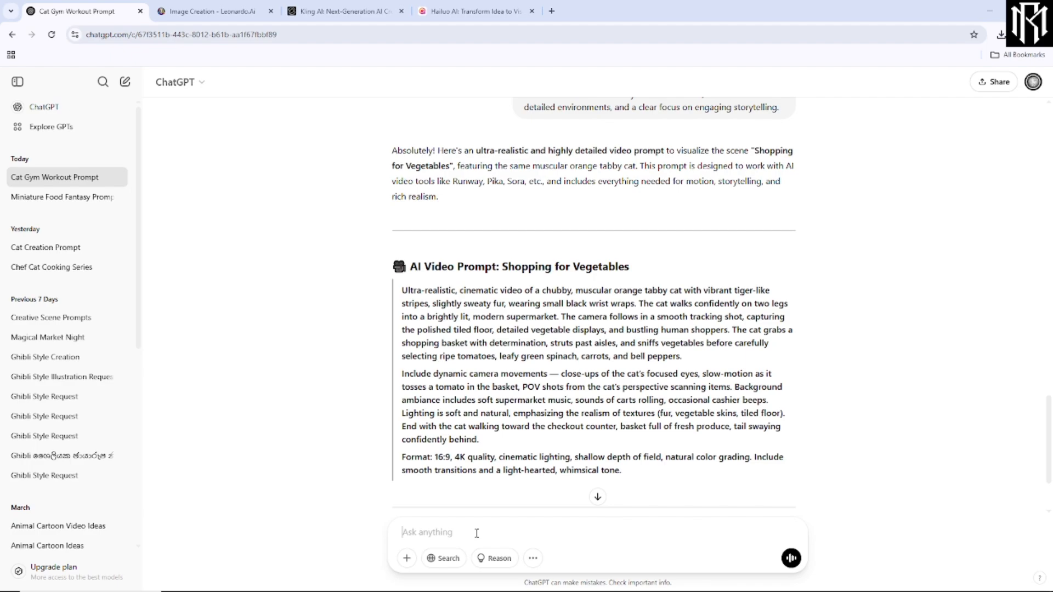
{"action": "type", "text": "short video prompt"}
{"action": "key", "text": "Return"}
- Copy the full detailed "AI Video Prompt: Shopping for Vegetables" text from ChatGPT into Kling AI's video prompt
{"action": "left_click_drag", "start_coordinate": [403, 279], "coordinate": [444, 292]}
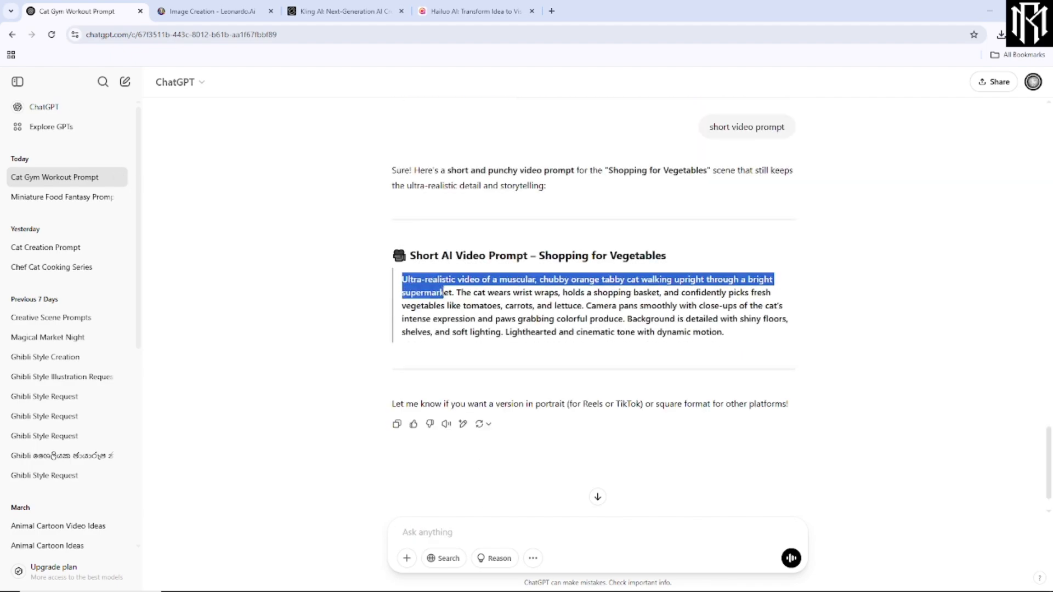
{"action": "scroll", "coordinate": [423, 252], "scroll_direction": "up", "scroll_amount": 9}
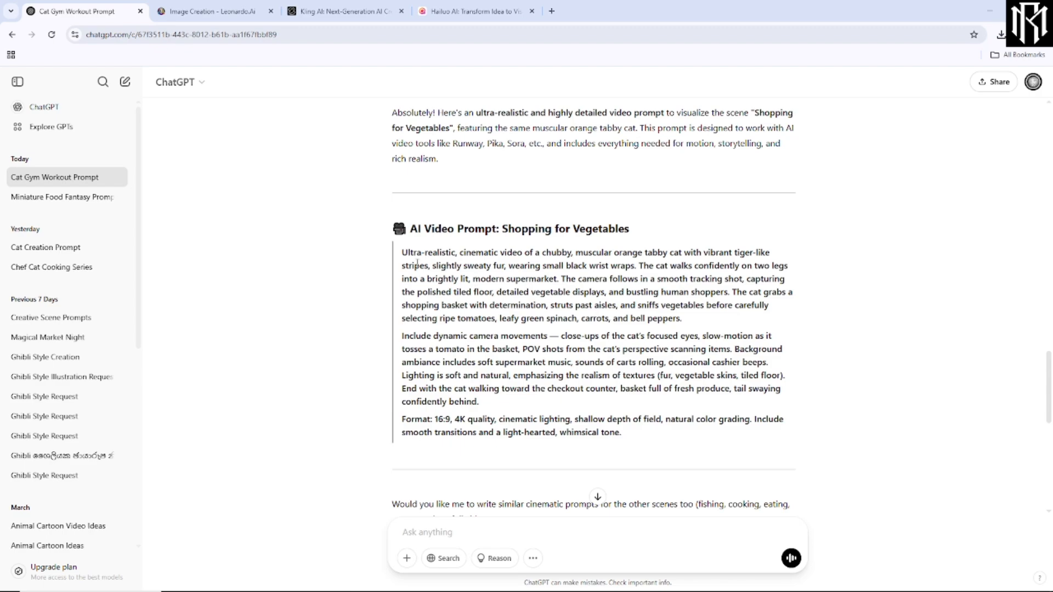
{"action": "left_click_drag", "start_coordinate": [403, 258], "coordinate": [624, 435]}
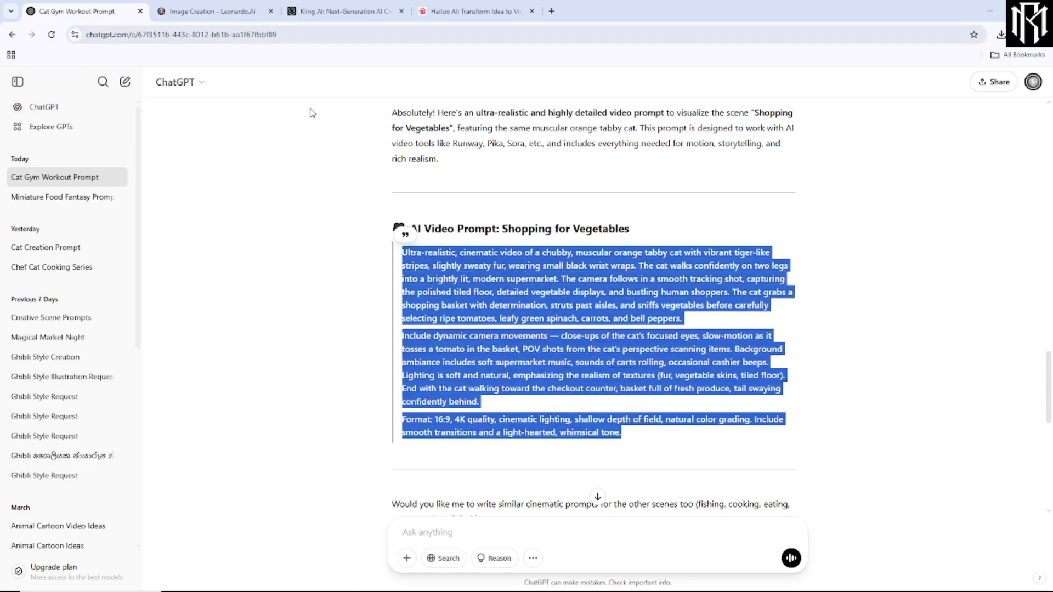
{"action": "left_click", "coordinate": [341, 11]}
{"action": "scroll", "coordinate": [263, 353], "scroll_direction": "up", "scroll_amount": 2}
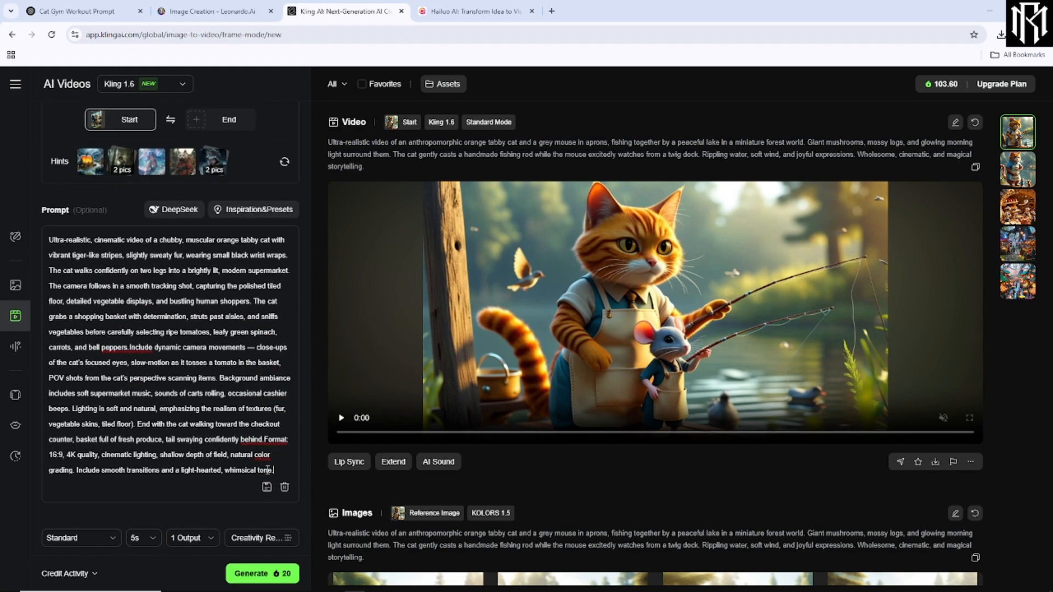
- Compare the short and detailed Shopping for Vegetables video prompts in ChatGPT, and return to Kling AI
{"action": "left_click", "coordinate": [77, 11]}
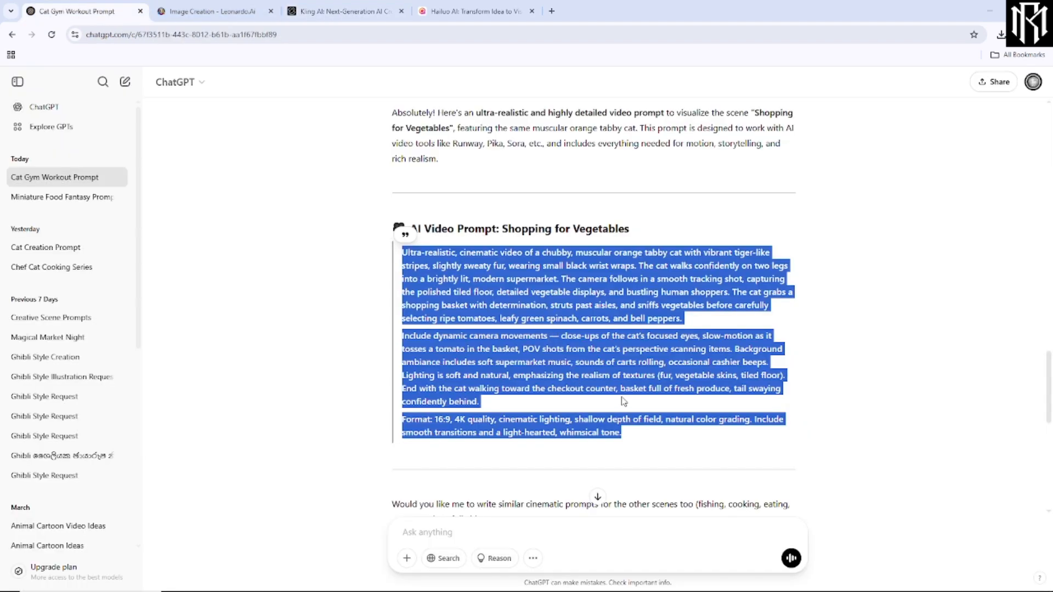
{"action": "left_click", "coordinate": [635, 409]}
{"action": "scroll", "coordinate": [635, 409], "scroll_direction": "down", "scroll_amount": 6}
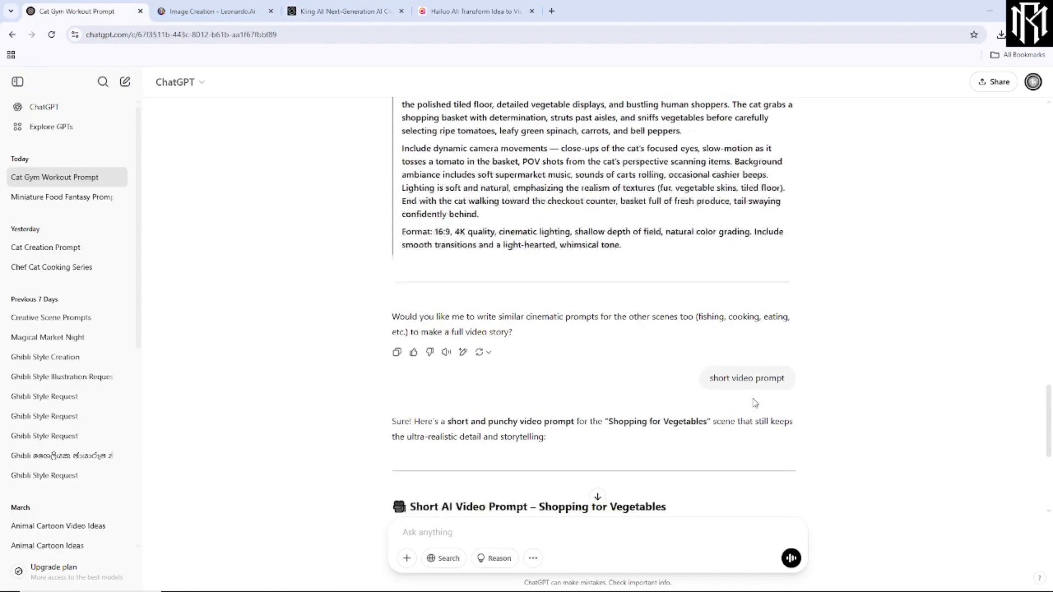
{"action": "left_click_drag", "start_coordinate": [731, 444], "coordinate": [405, 391]}
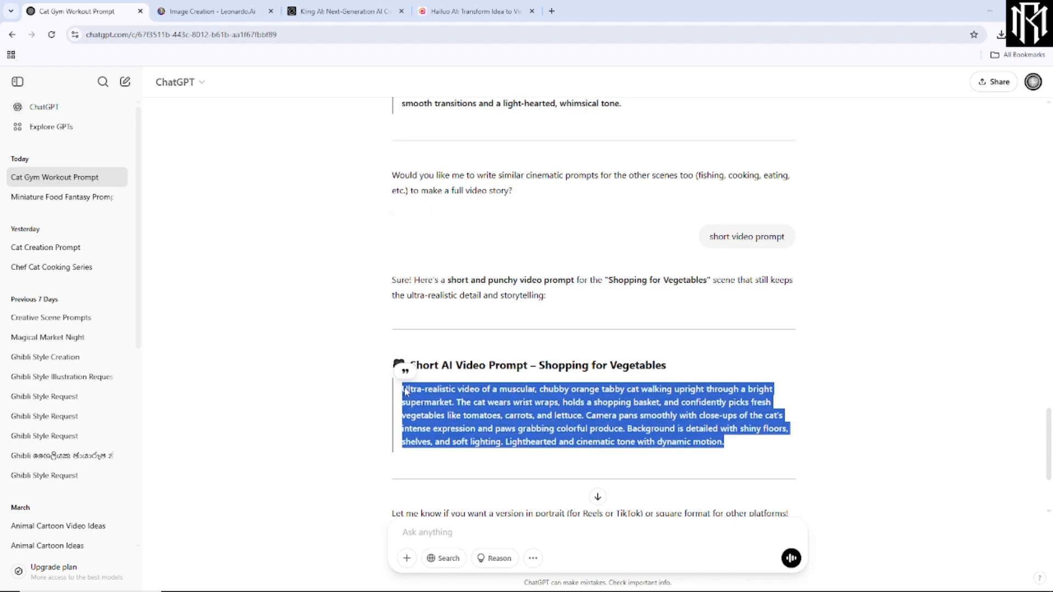
{"action": "left_click", "coordinate": [307, 11]}
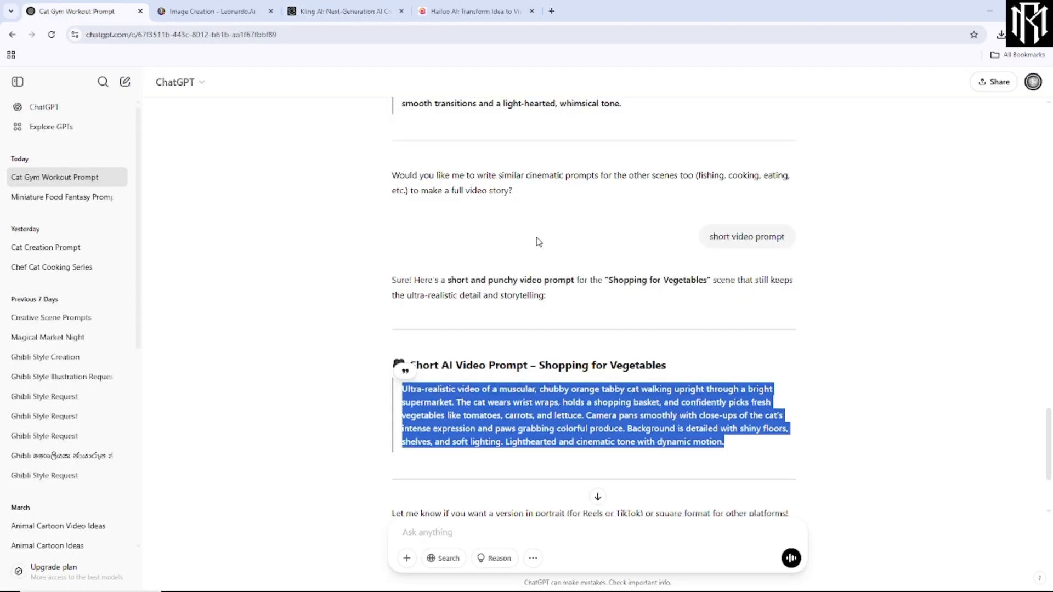
{"action": "scroll", "coordinate": [604, 329], "scroll_direction": "up", "scroll_amount": 4}
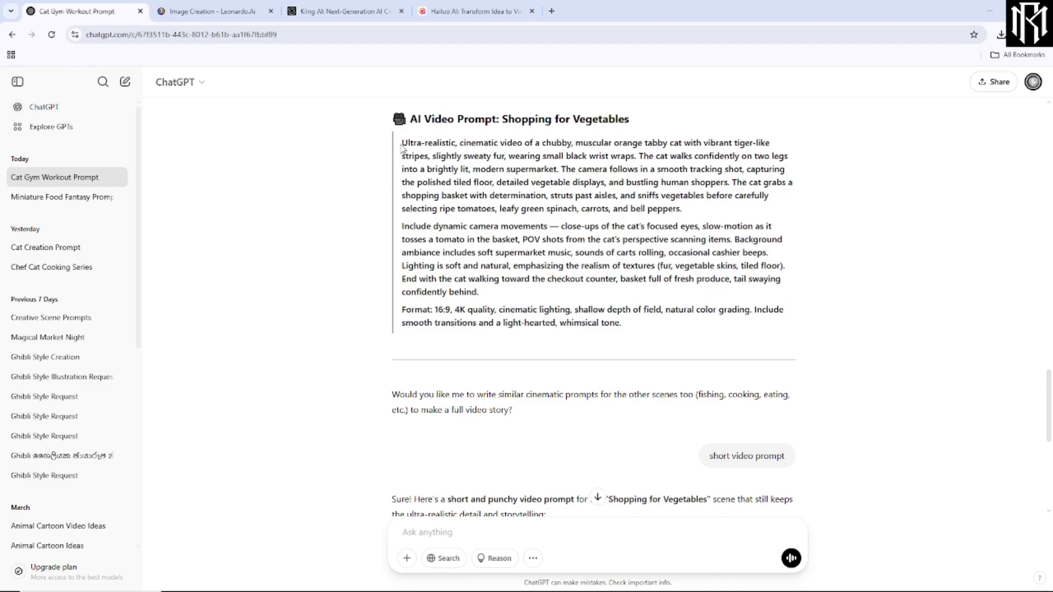
{"action": "left_click_drag", "start_coordinate": [402, 144], "coordinate": [618, 335]}
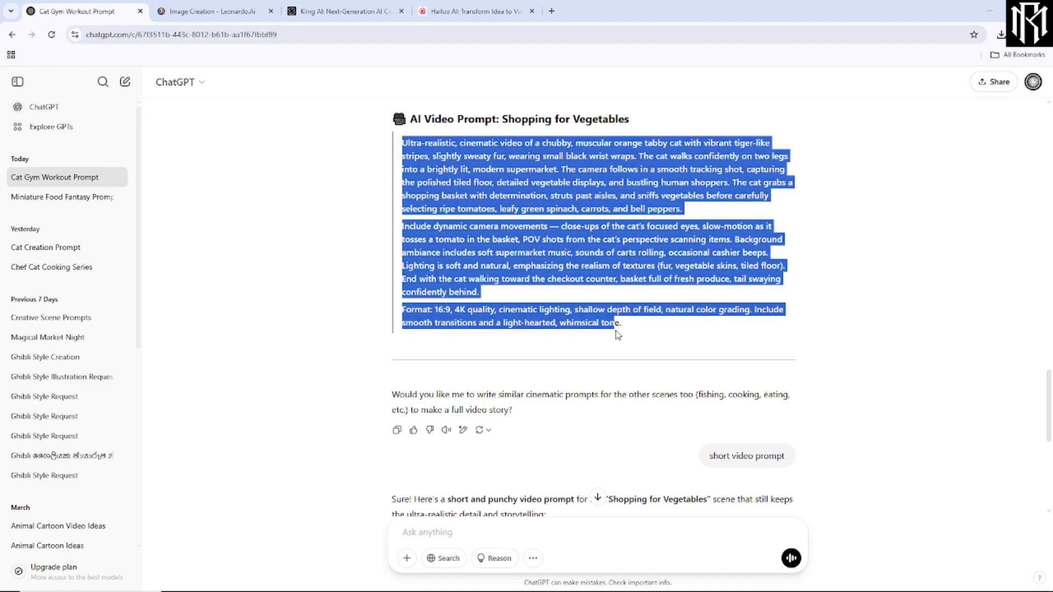
{"action": "left_click", "coordinate": [350, 11]}
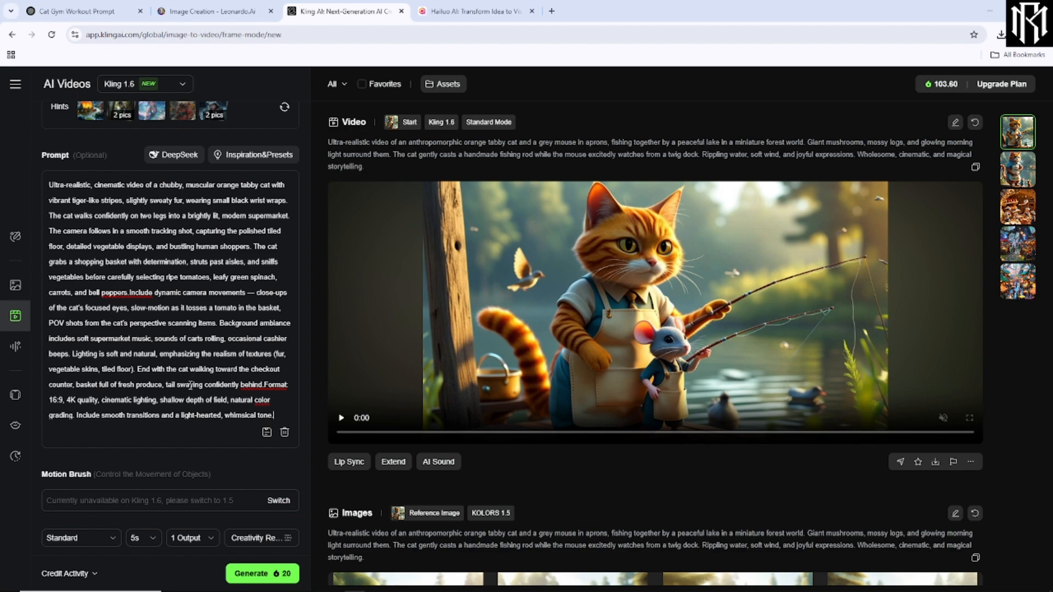
- Try the 10-second duration for the cat video
{"action": "scroll", "coordinate": [192, 390], "scroll_direction": "down", "scroll_amount": 1}
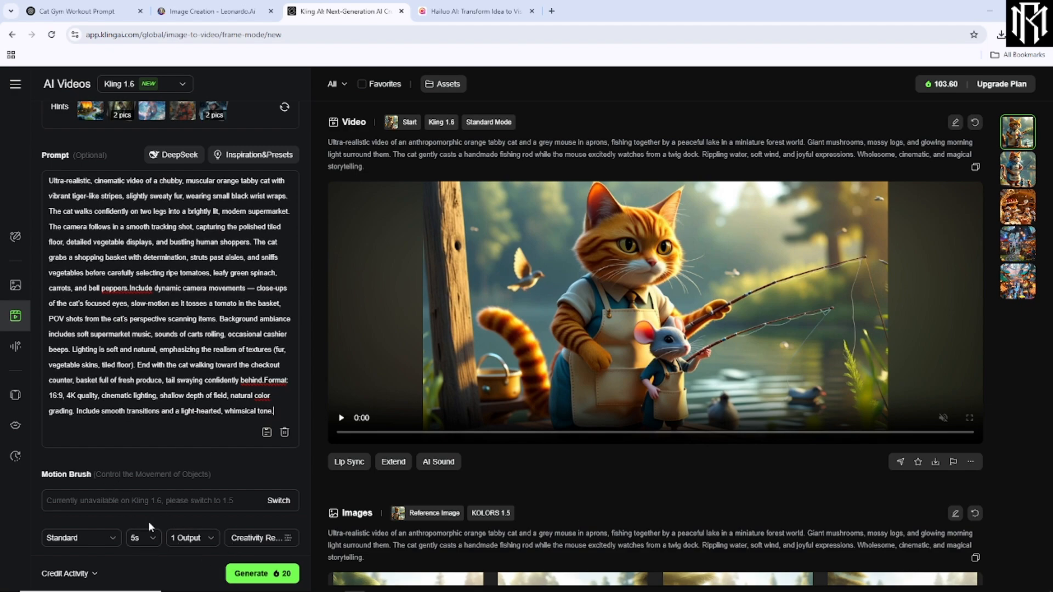
{"action": "left_click", "coordinate": [154, 537]}
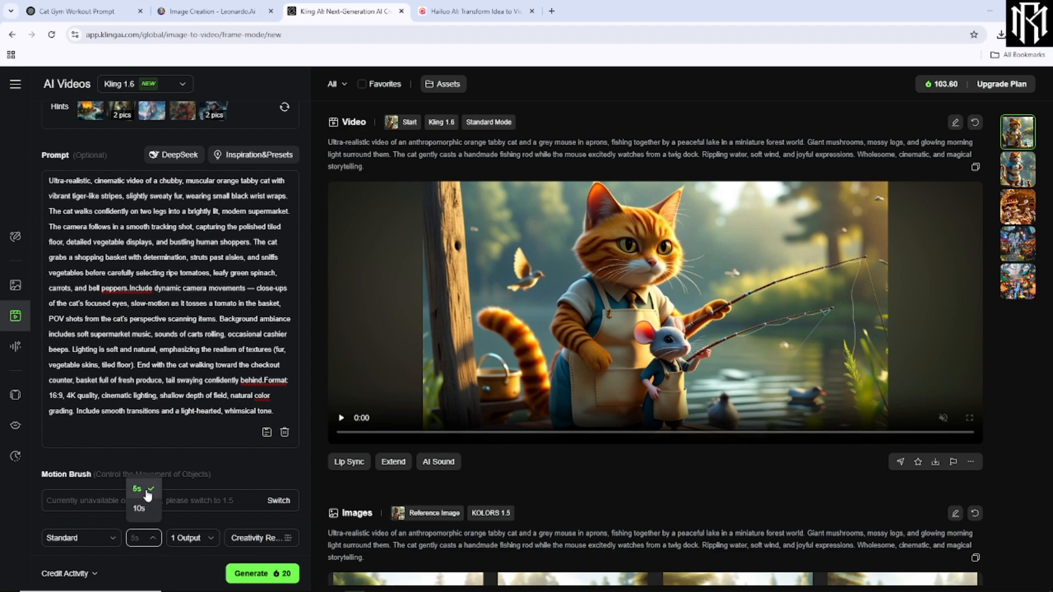
{"action": "left_click", "coordinate": [145, 510]}
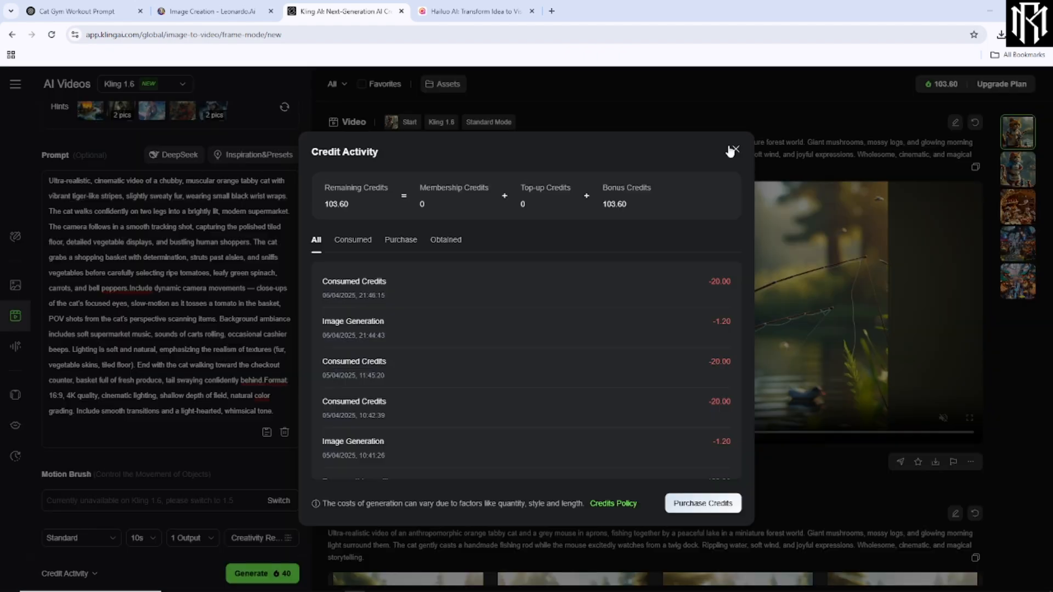
- Review the account's credit activity, including the consumed and free monthly credits, and close it
{"action": "left_click", "coordinate": [730, 152]}
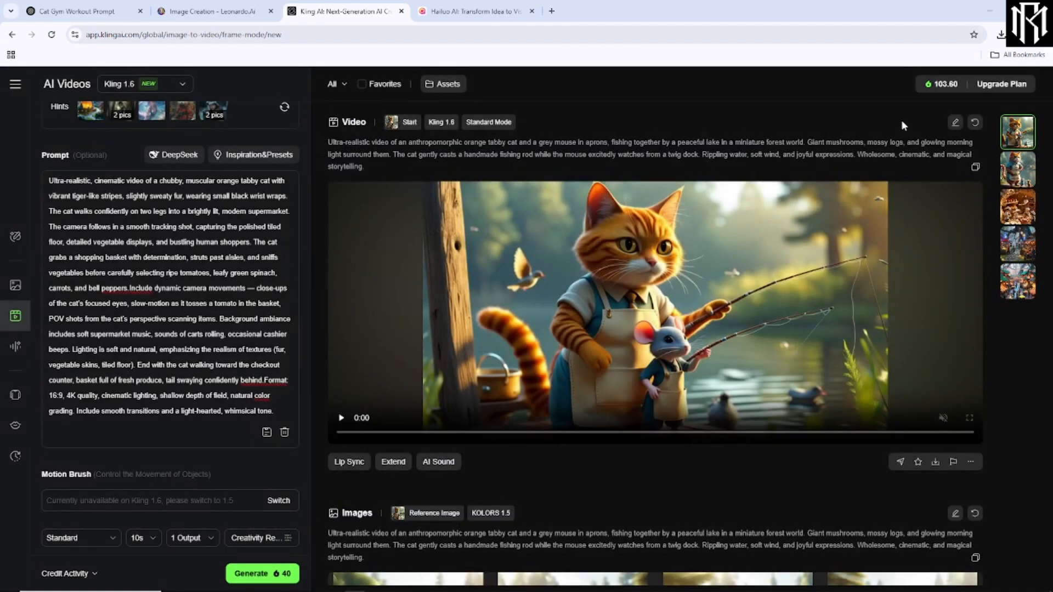
{"action": "left_click", "coordinate": [942, 85]}
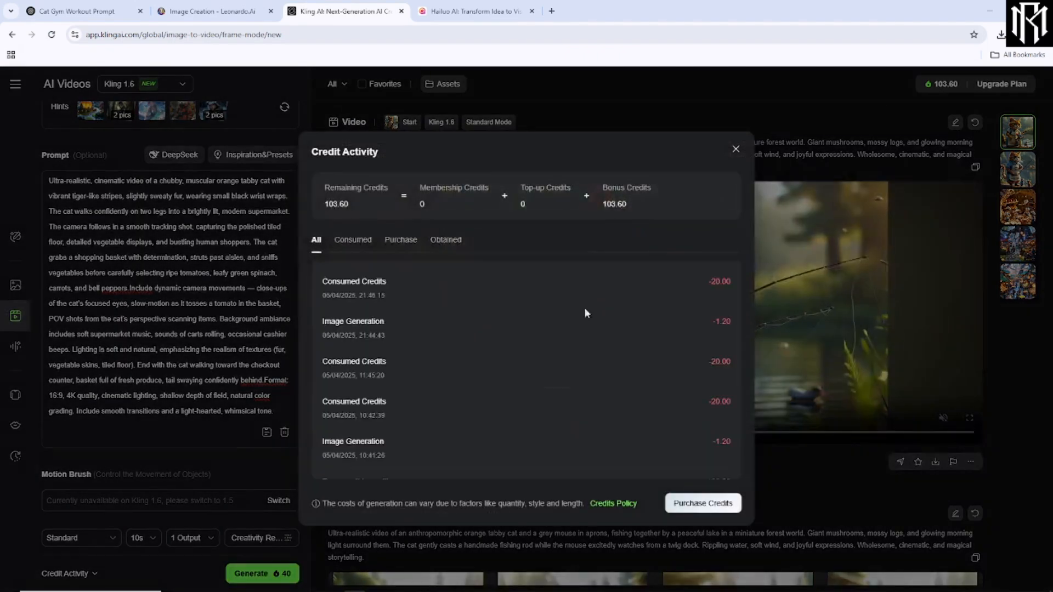
{"action": "scroll", "coordinate": [603, 384], "scroll_direction": "down", "scroll_amount": 1}
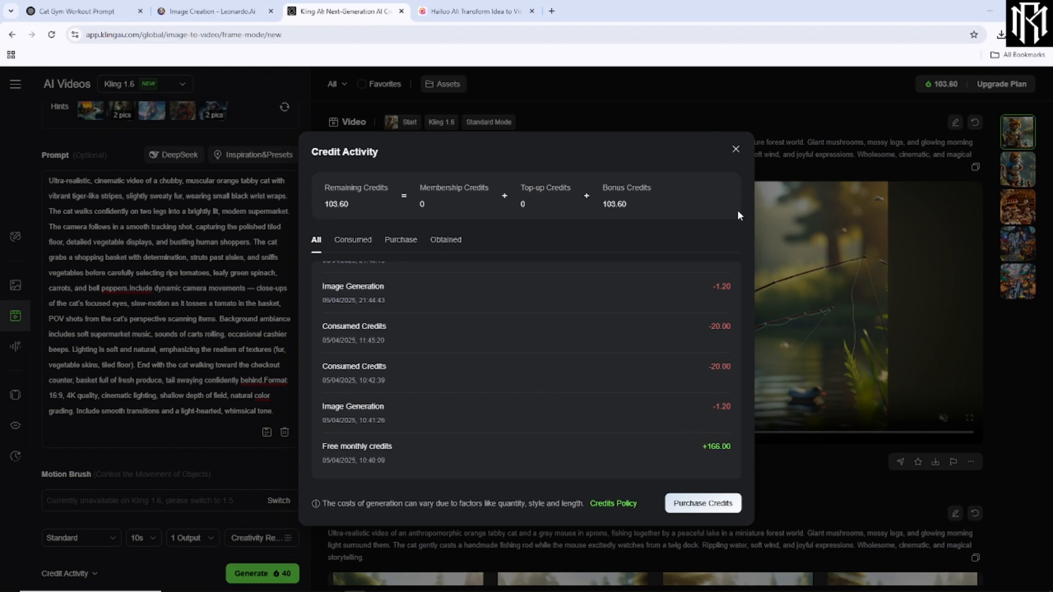
{"action": "left_click", "coordinate": [735, 152]}
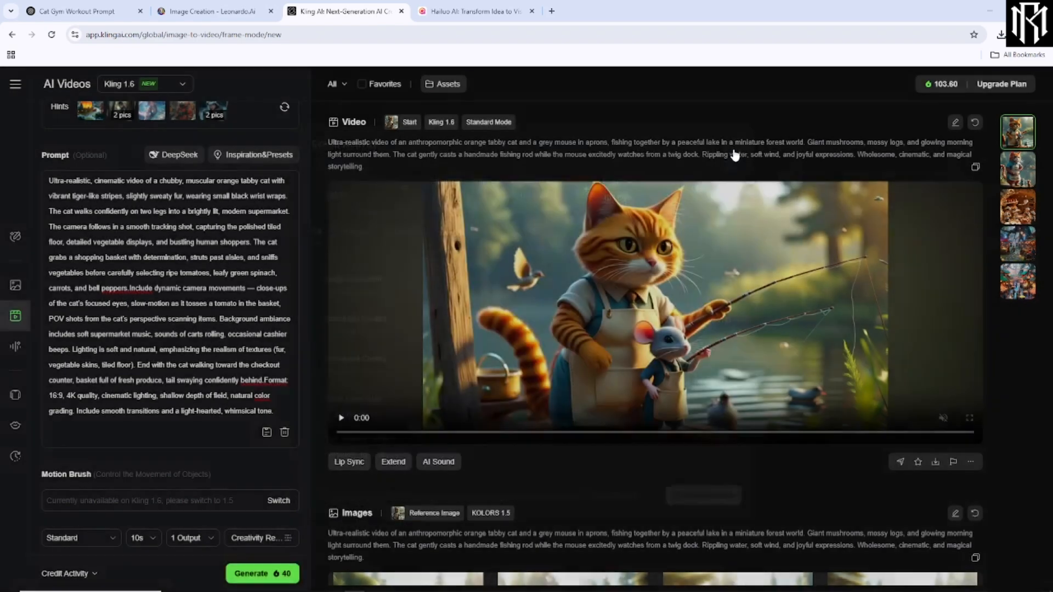
- Generate one 5-second Standard video with Kling 1.6 from the barbell cat image and the pasted prompt
{"action": "scroll", "coordinate": [223, 448], "scroll_direction": "up", "scroll_amount": 3}
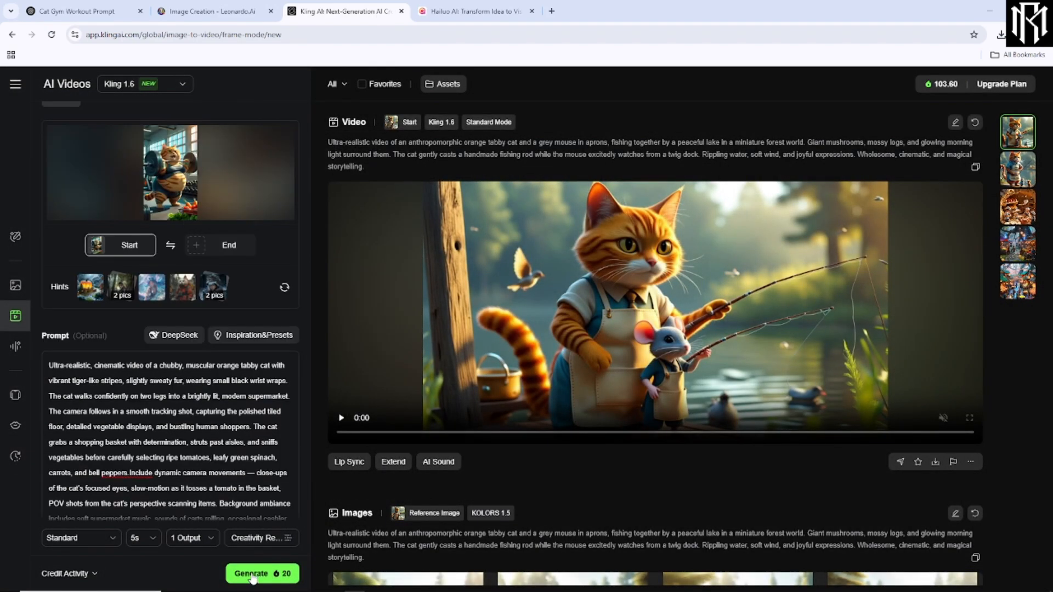
{"action": "left_click", "coordinate": [252, 574]}
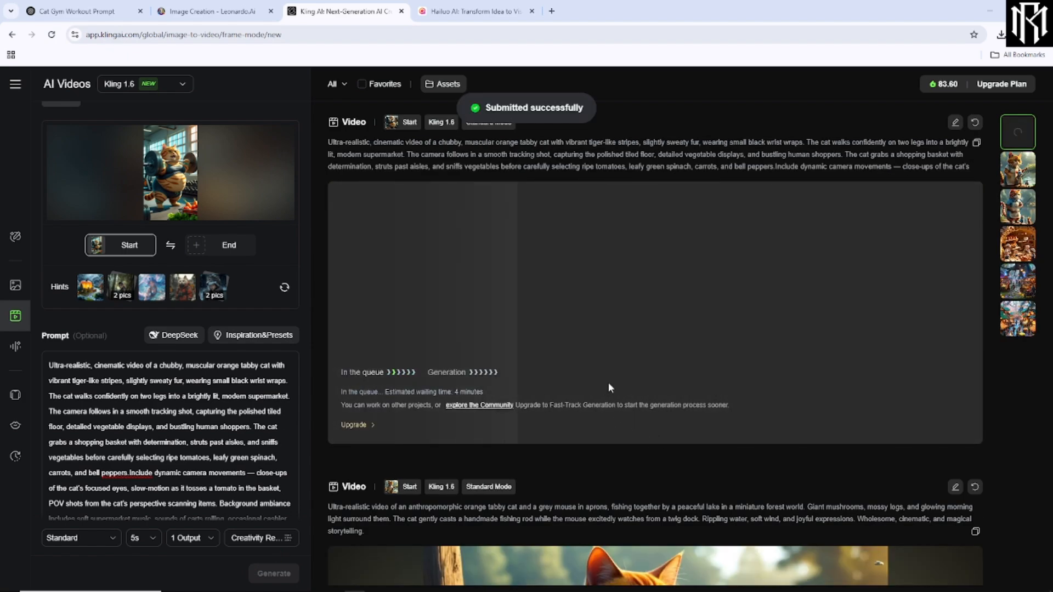
- Play the earlier generated video of the orange cat fishing with the mouse
{"action": "scroll", "coordinate": [680, 355], "scroll_direction": "down", "scroll_amount": 1}
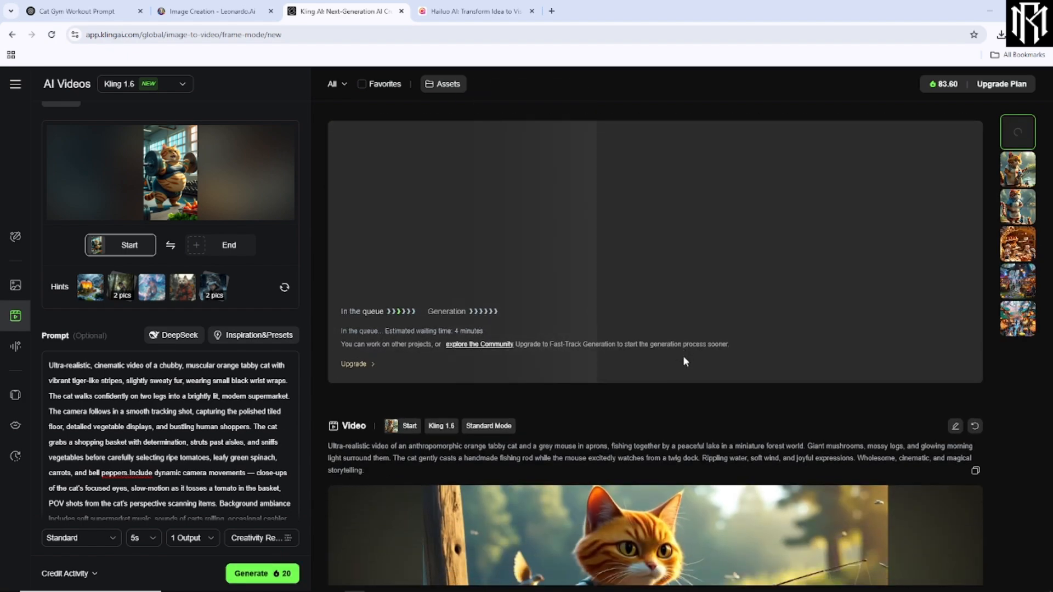
{"action": "scroll", "coordinate": [683, 361], "scroll_direction": "down", "scroll_amount": 4}
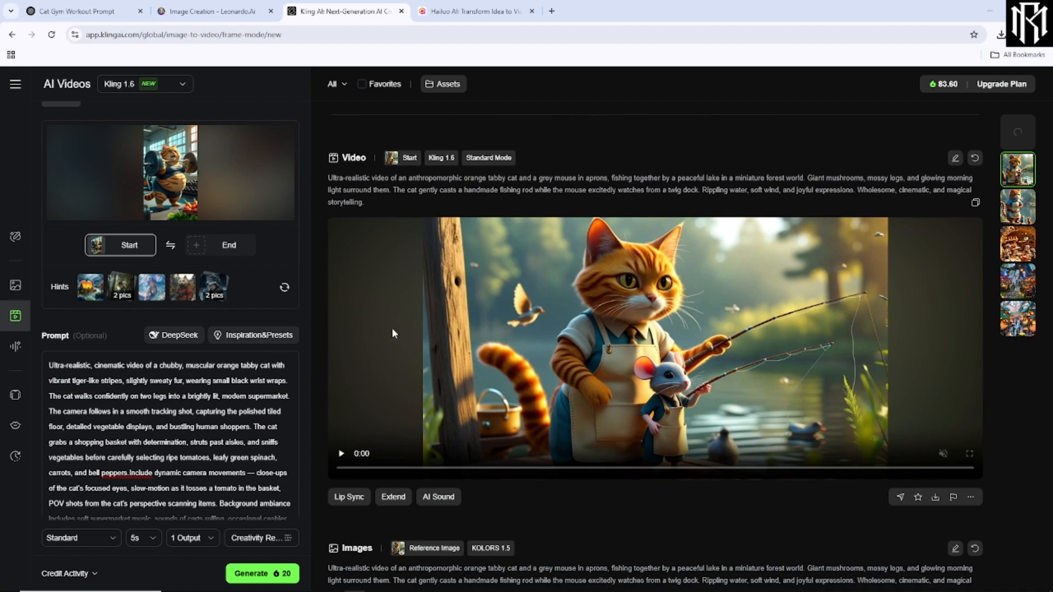
{"action": "left_click", "coordinate": [369, 446]}
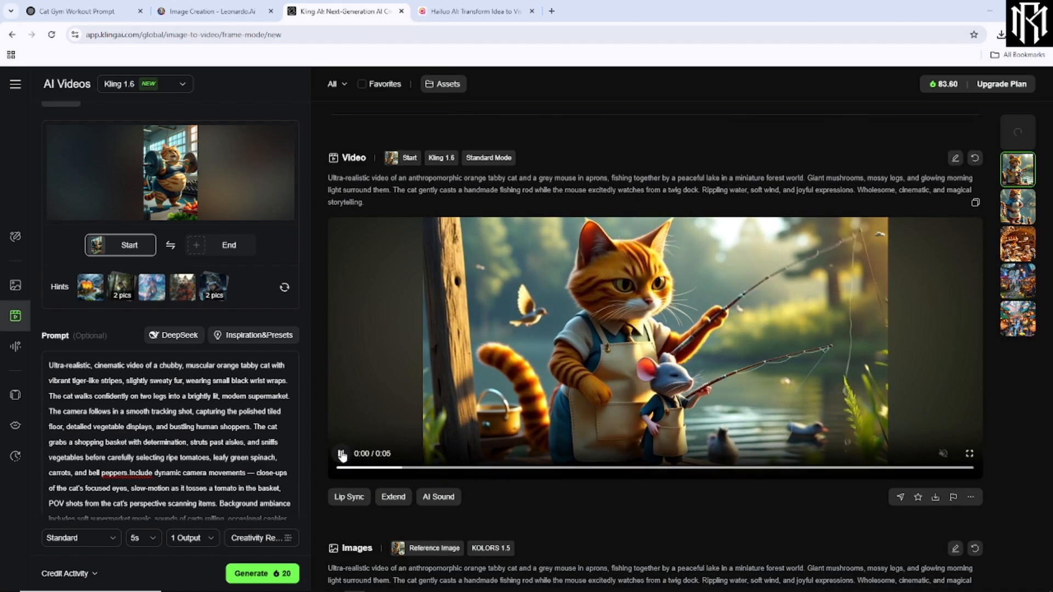
{"action": "scroll", "coordinate": [711, 462], "scroll_direction": "up", "scroll_amount": 1}
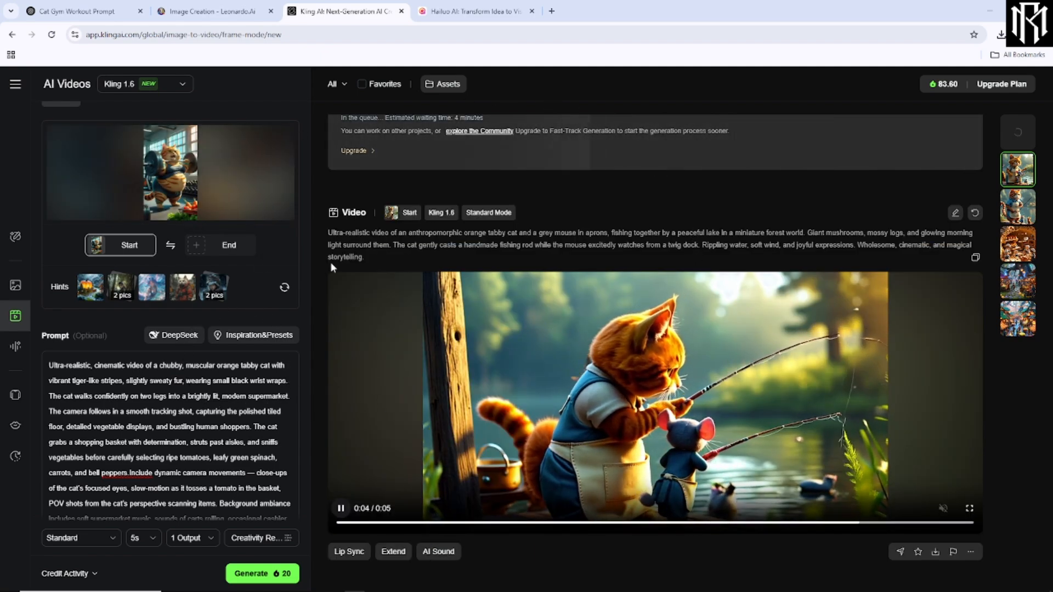
- Switch to Hailuo AI and open its image-to-video creation page
{"action": "left_click", "coordinate": [461, 11]}
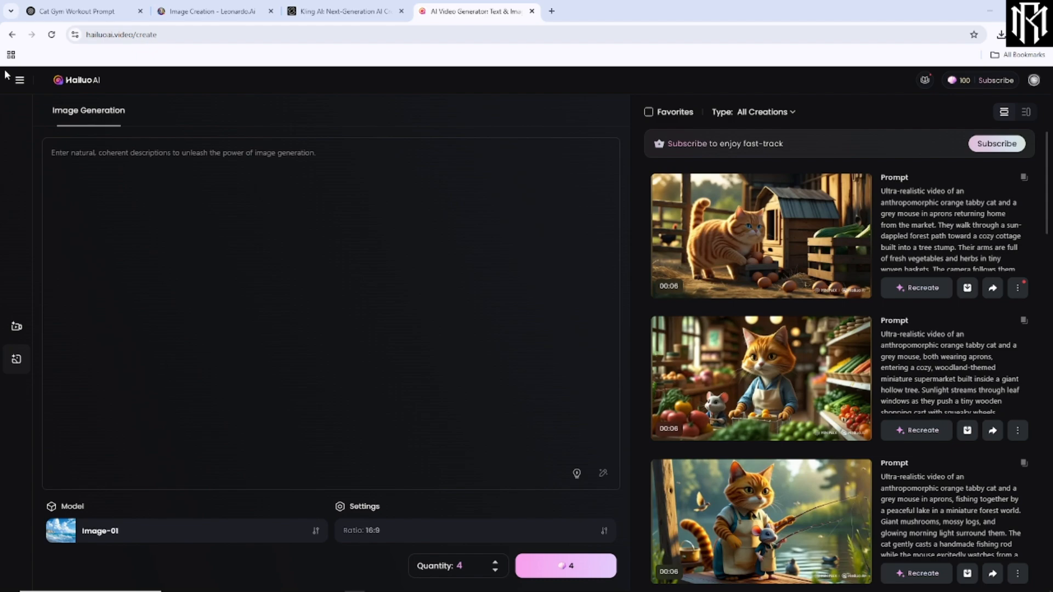
{"action": "left_click", "coordinate": [12, 34]}
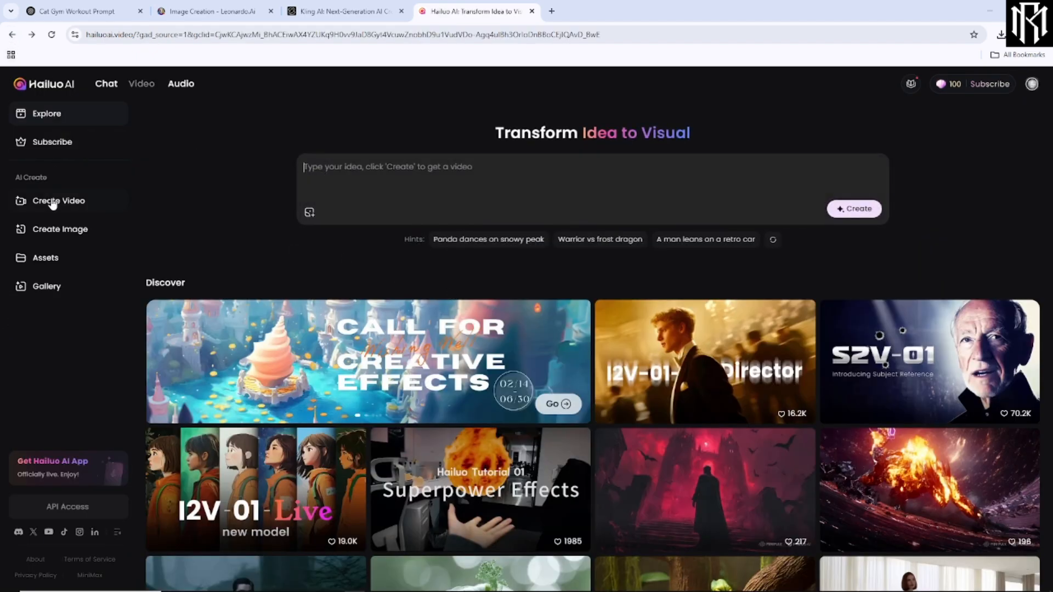
{"action": "left_click", "coordinate": [55, 201]}
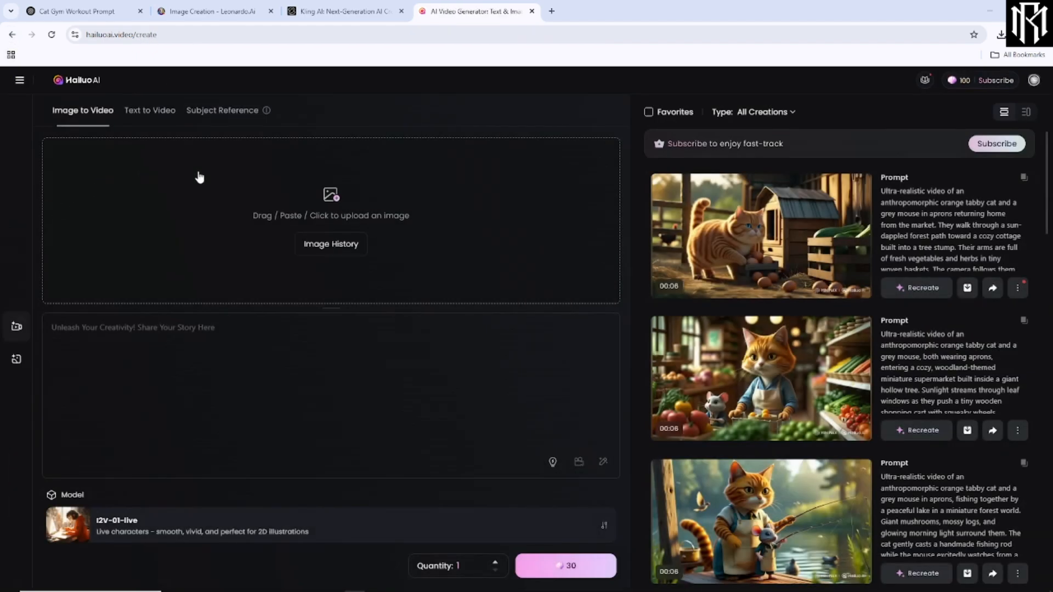
- Upload the orange barbell cat image as the source image for the video
{"action": "left_click", "coordinate": [332, 215]}
{"action": "left_click", "coordinate": [127, 102]}
{"action": "left_click", "coordinate": [433, 277]}
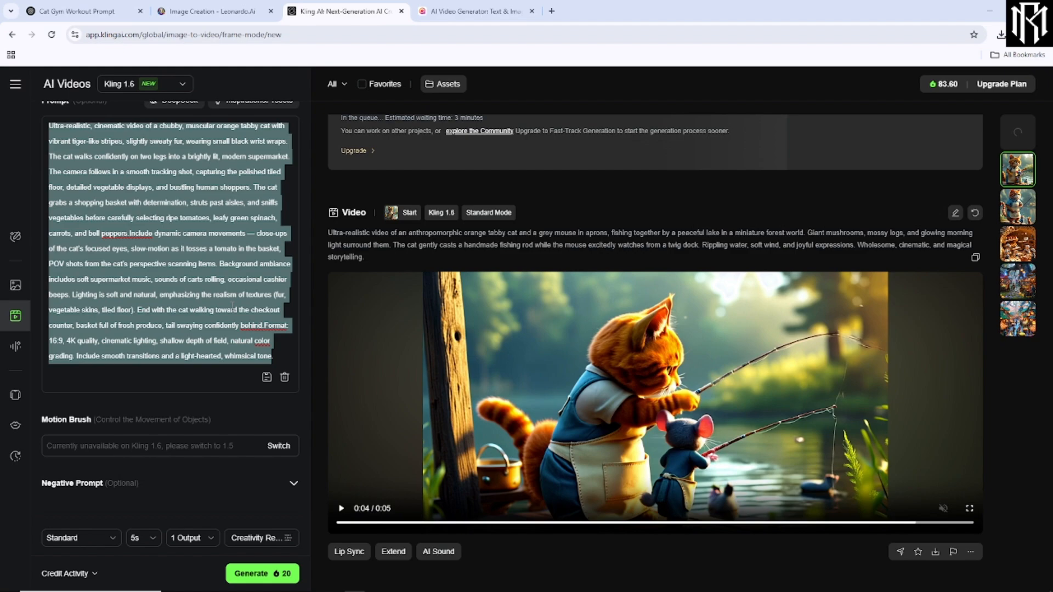
- Copy the supermarket cat prompt from Kling AI into Hailuo AI's prompt and generate one video with the I2V-01-live model
{"action": "right_click", "coordinate": [231, 303]}
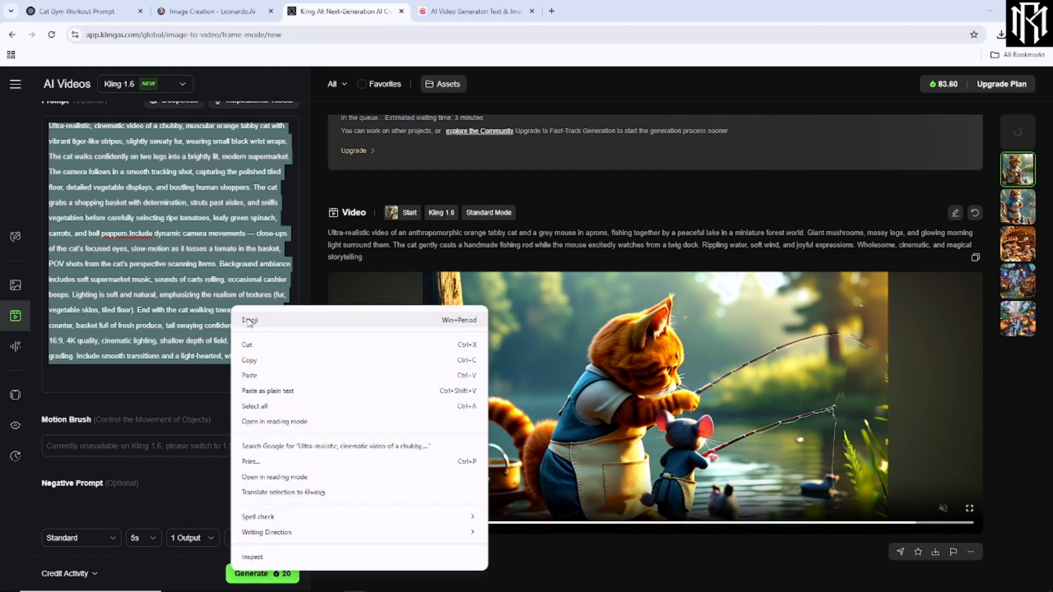
{"action": "left_click", "coordinate": [307, 357]}
{"action": "left_click", "coordinate": [428, 11]}
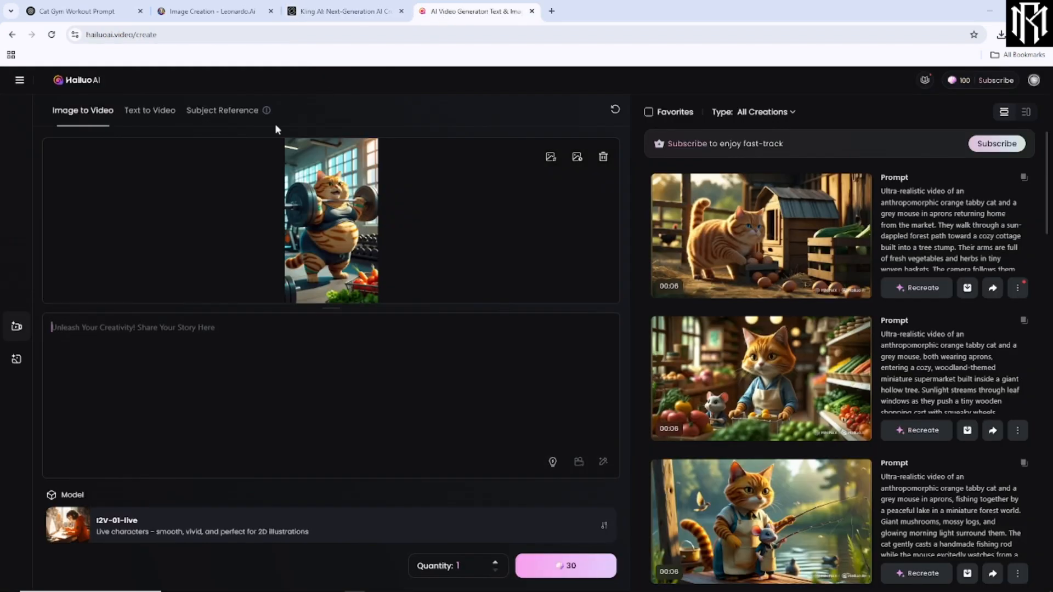
{"action": "right_click", "coordinate": [127, 329]}
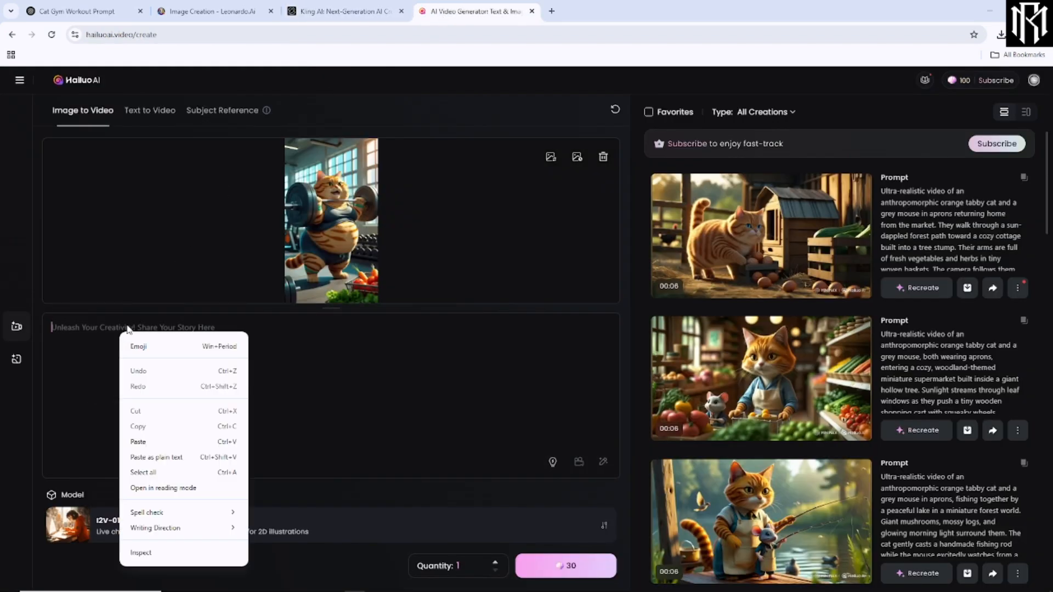
{"action": "left_click", "coordinate": [142, 442]}
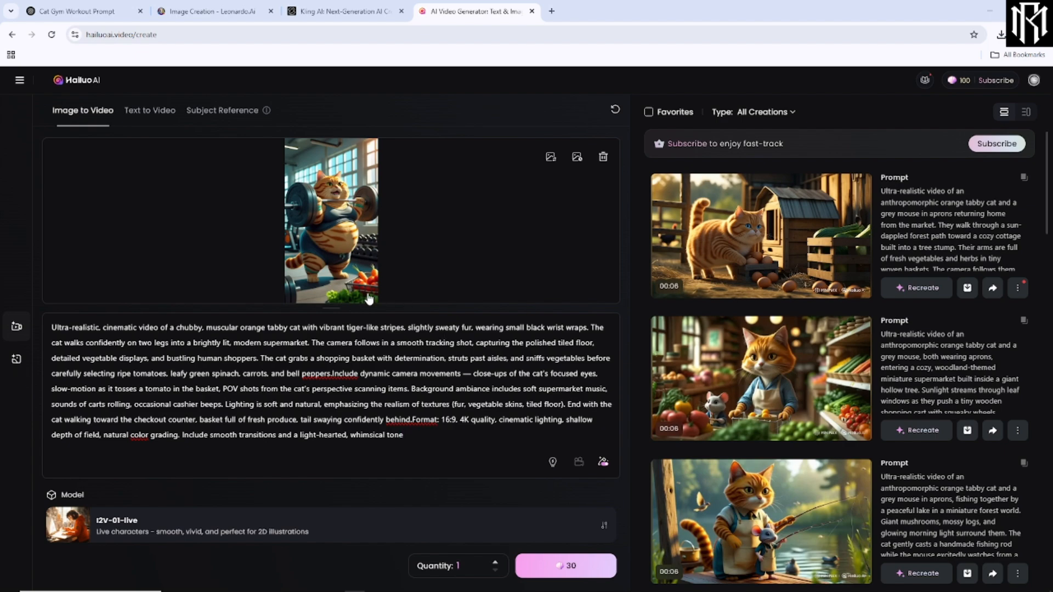
{"action": "mouse_move", "coordinate": [959, 84]}
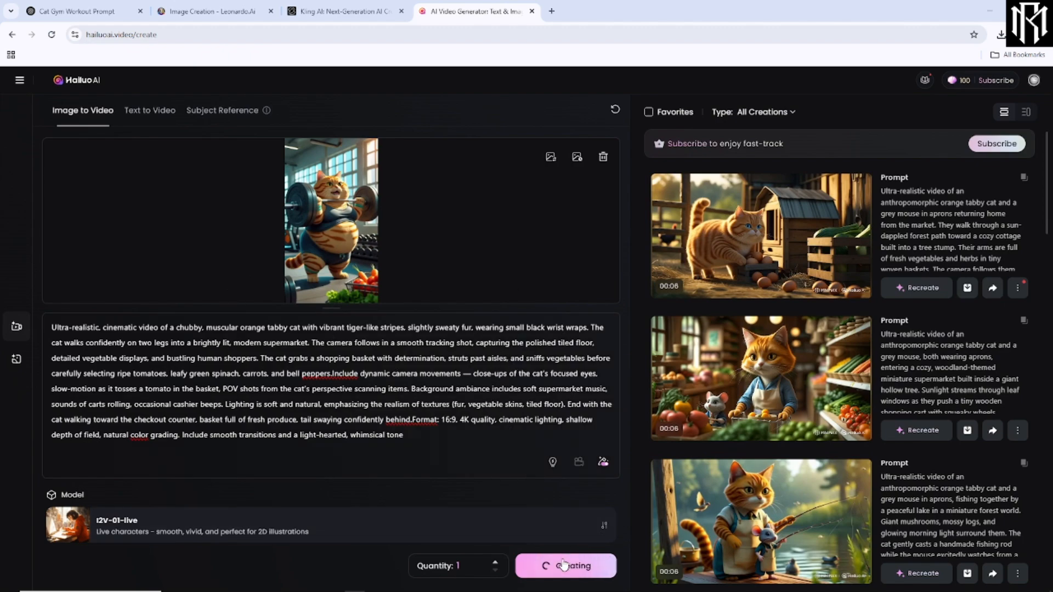
- Play the earlier cat-and-mouse fishing videos in Hailuo AI and Kling AI to compare them
{"action": "scroll", "coordinate": [792, 297], "scroll_direction": "down", "scroll_amount": 1}
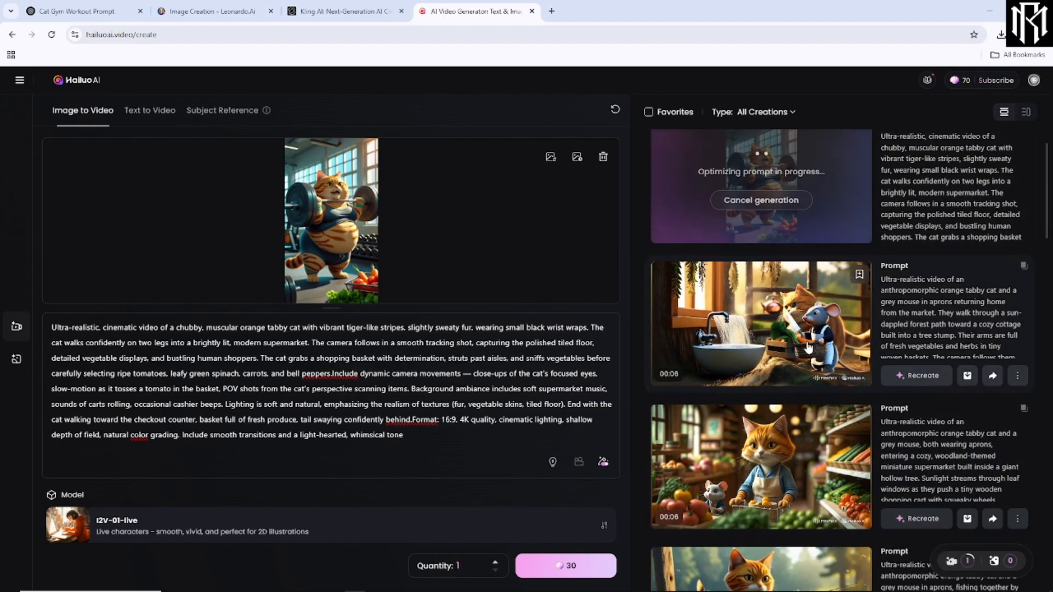
{"action": "left_click", "coordinate": [757, 474]}
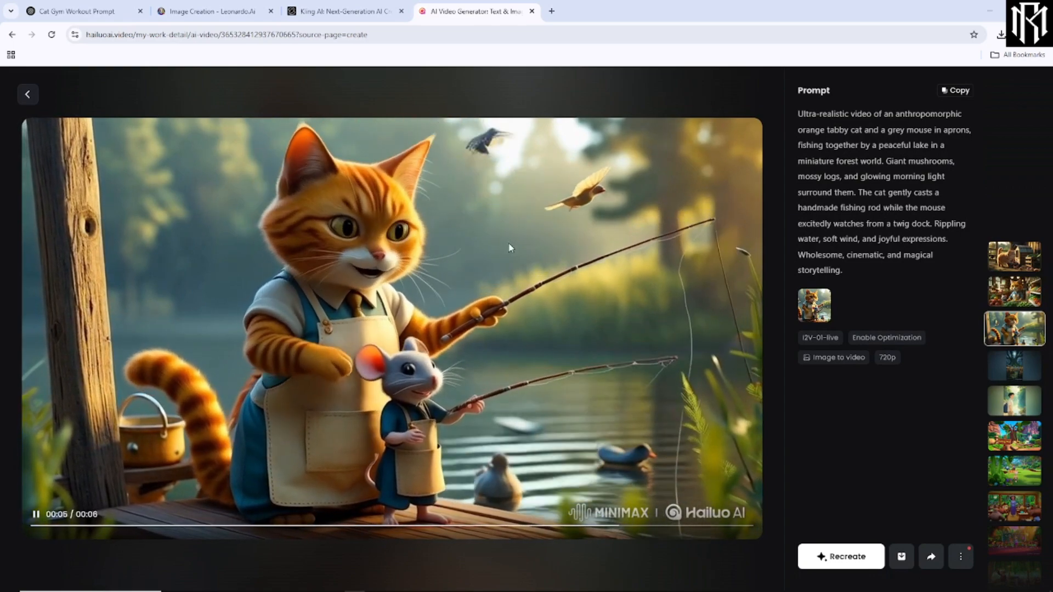
{"action": "left_click", "coordinate": [322, 8]}
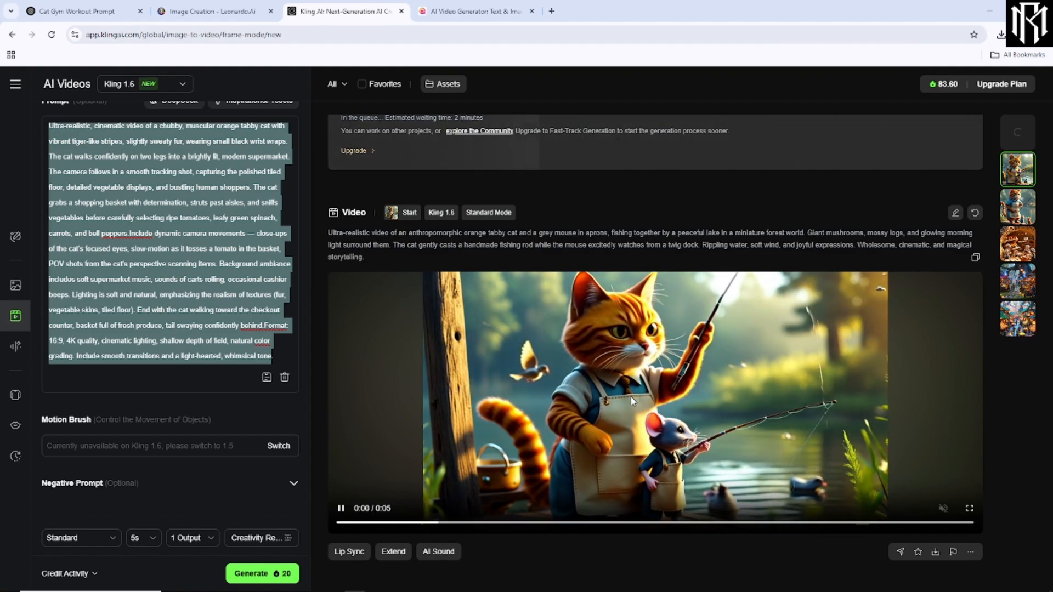
{"action": "left_click", "coordinate": [471, 11]}
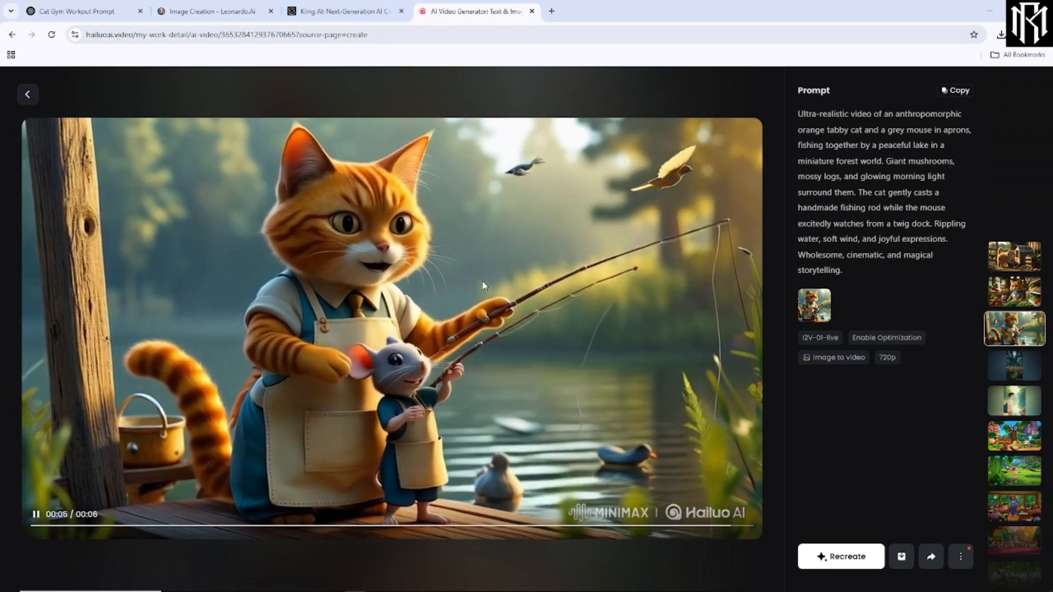
- Switch to Kling AI and download the finished barbell cat video
{"action": "left_click", "coordinate": [365, 6]}
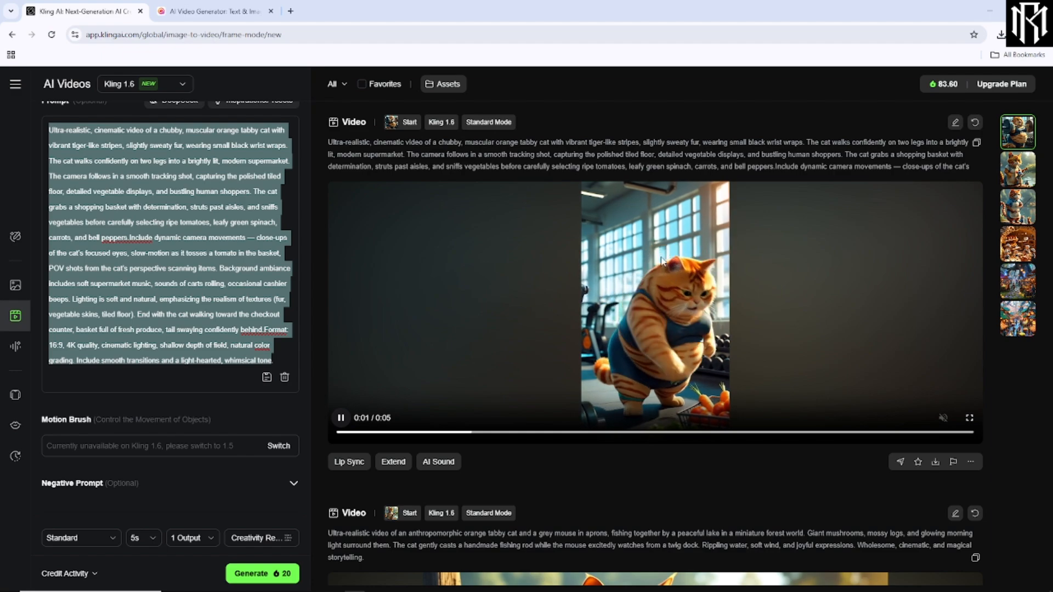
{"action": "left_click", "coordinate": [935, 462]}
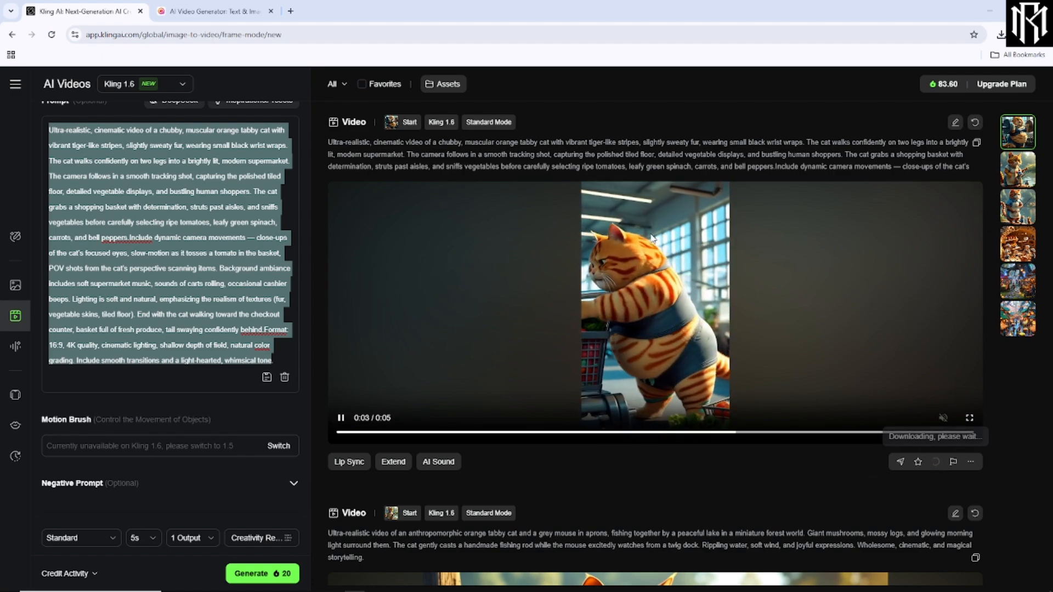
- Play the newly generated barbell cat video in Hailuo AI, and view the Kling AI version in full screen
{"action": "left_click", "coordinate": [226, 13]}
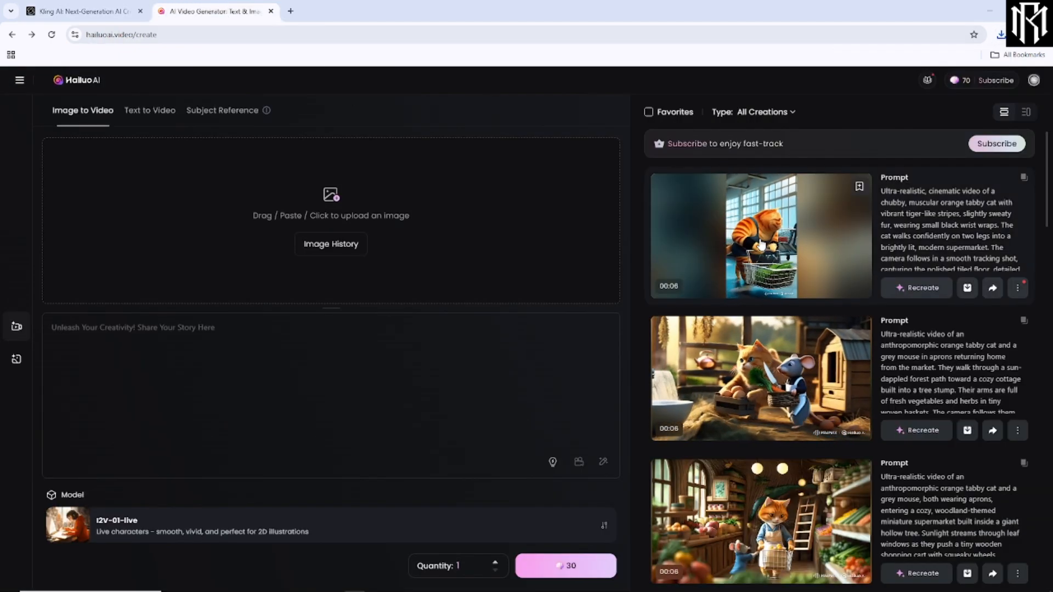
{"action": "left_click", "coordinate": [761, 245]}
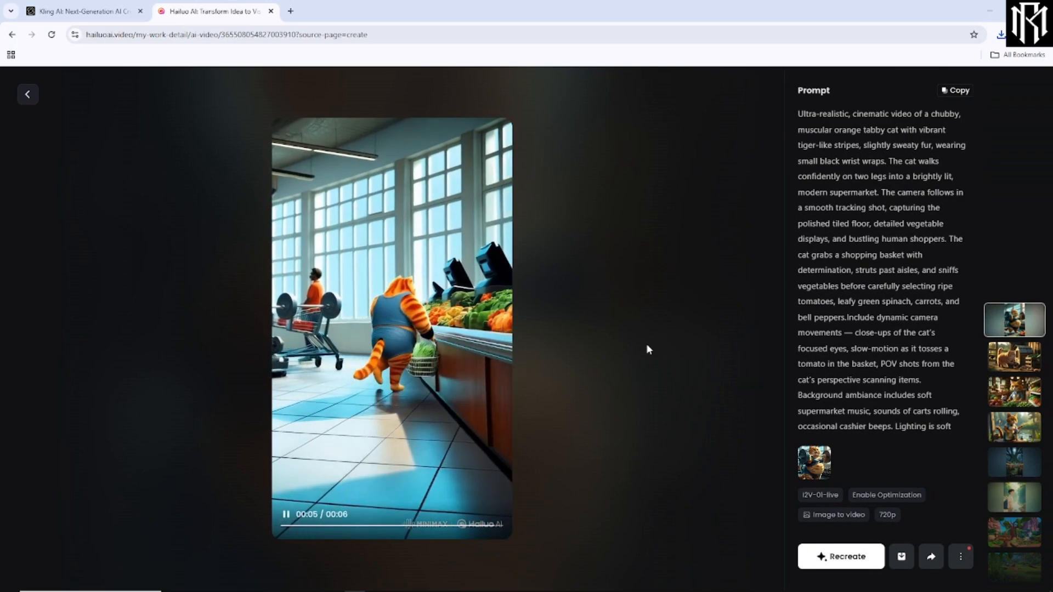
{"action": "left_click", "coordinate": [82, 11]}
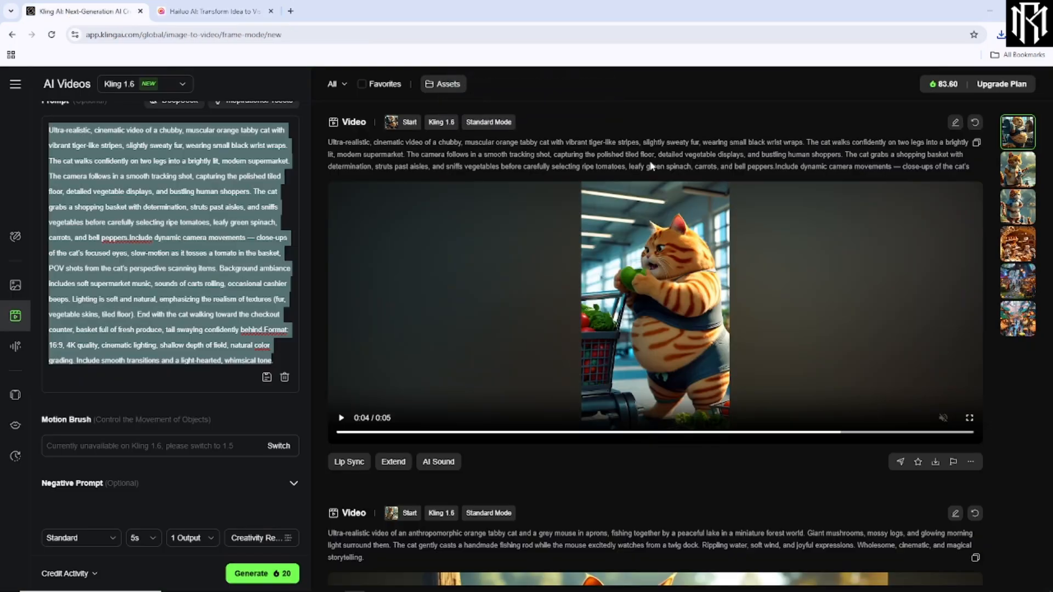
{"action": "left_click", "coordinate": [969, 418]}
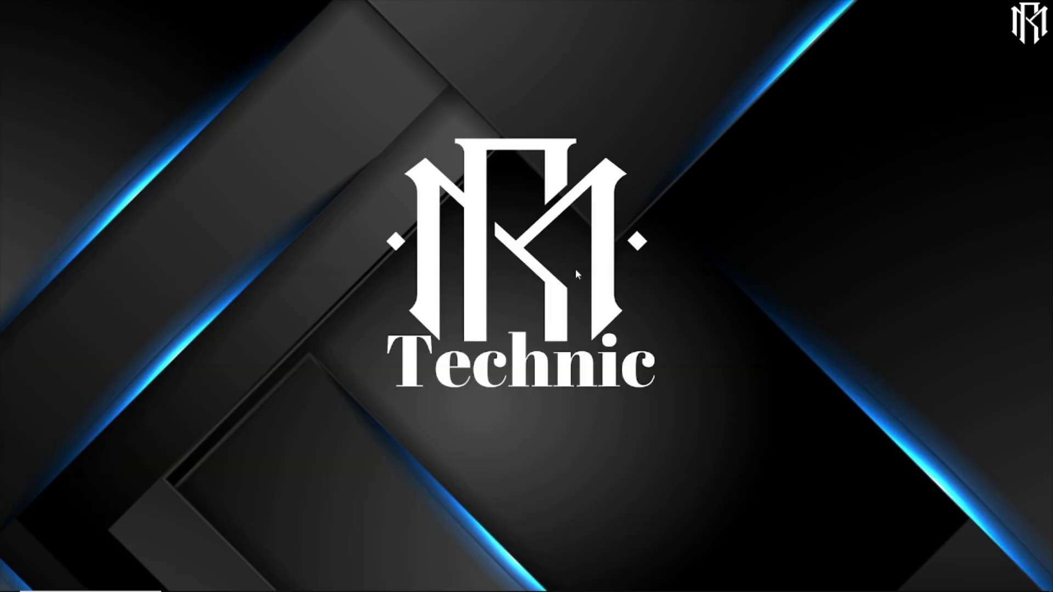
{"action": "right_click", "coordinate": [631, 213]}
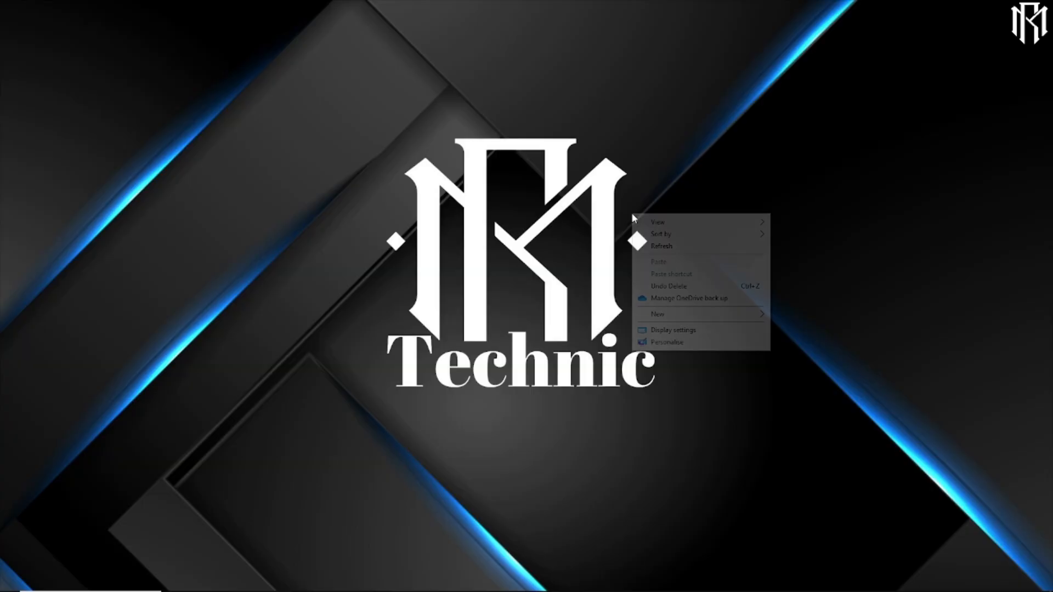
{"action": "left_click", "coordinate": [664, 247]}
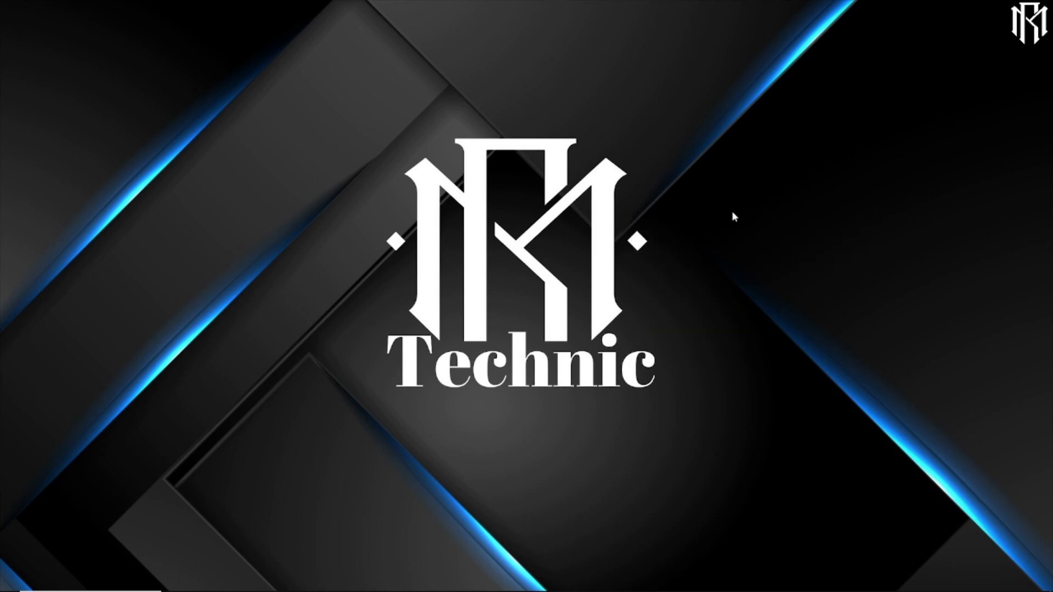
{"action": "right_click", "coordinate": [590, 277]}
{"action": "left_click", "coordinate": [630, 303]}
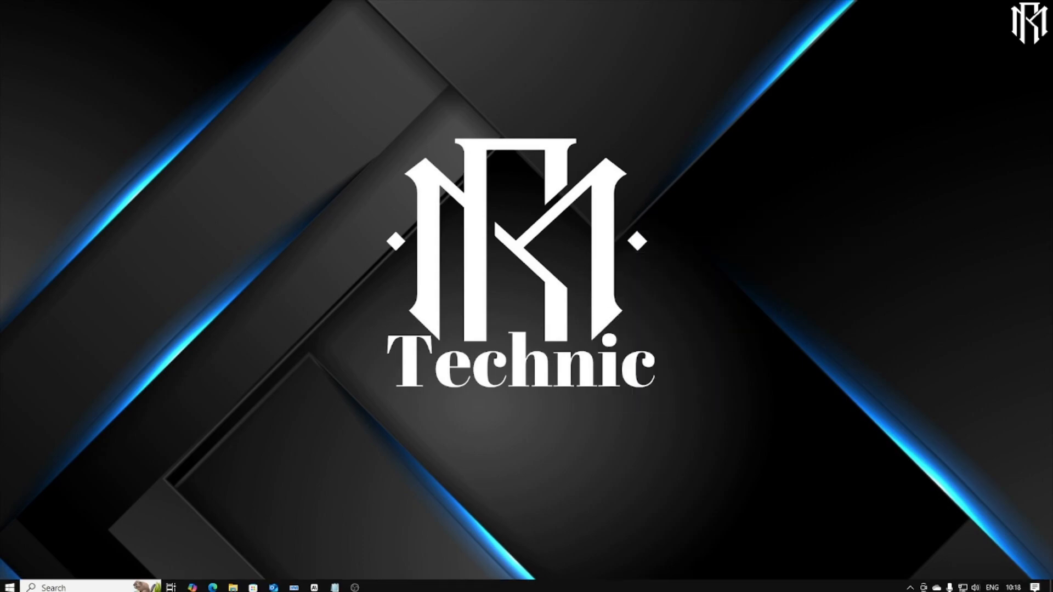
- In CapCut, import the downloaded Kling and Hailuo cat videos from the Downloads folder and place both on the timeline
{"action": "key", "text": "super"}
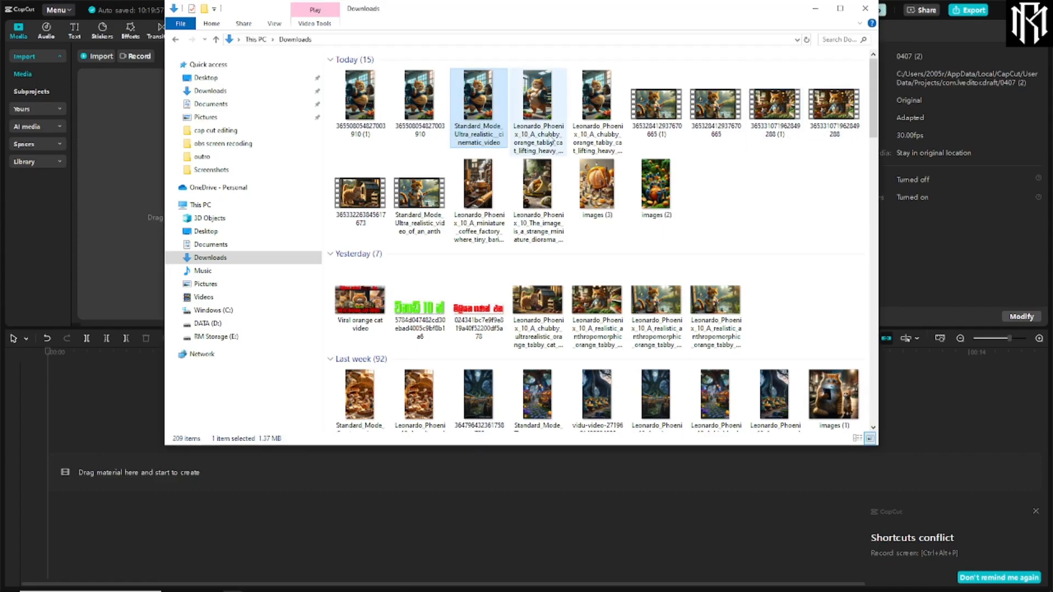
{"action": "left_click_drag", "start_coordinate": [407, 141], "coordinate": [130, 176]}
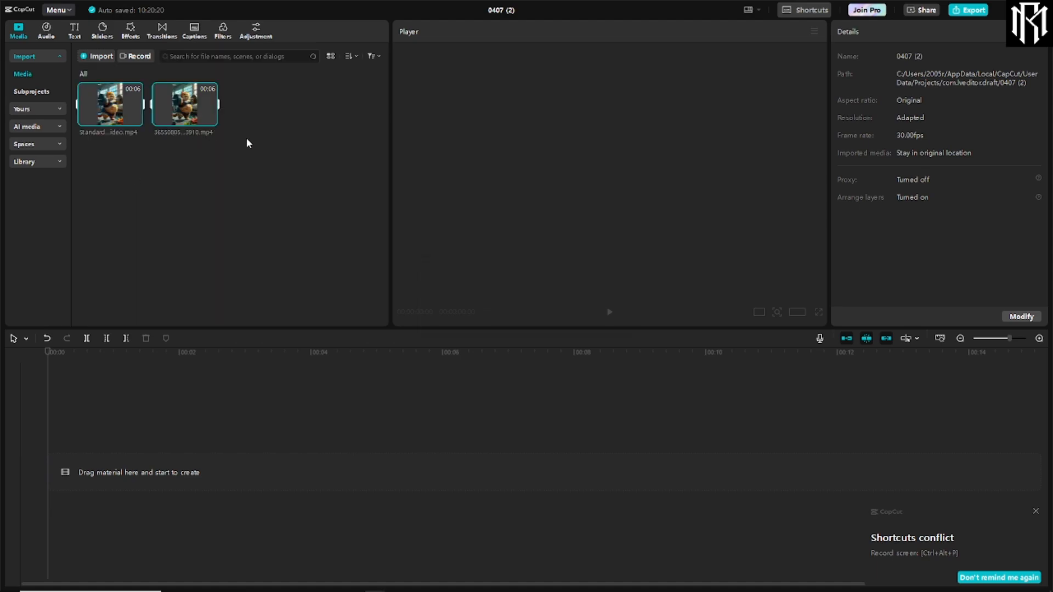
{"action": "left_click_drag", "start_coordinate": [116, 113], "coordinate": [131, 469]}
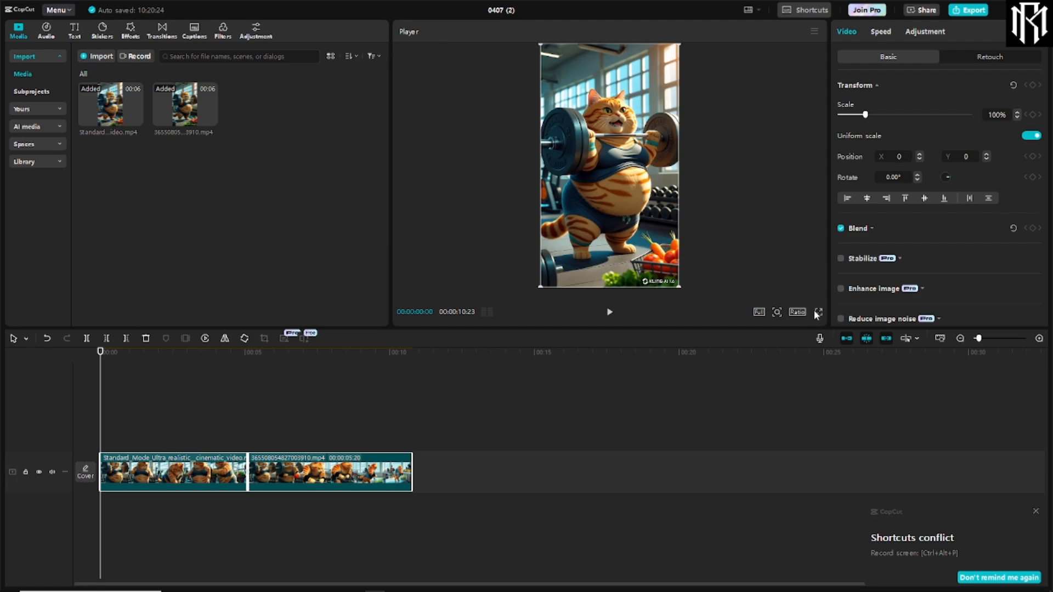
- Check the clips in full-screen preview and enlarge them slightly on the canvas to crop out the watermark
{"action": "left_click", "coordinate": [818, 314]}
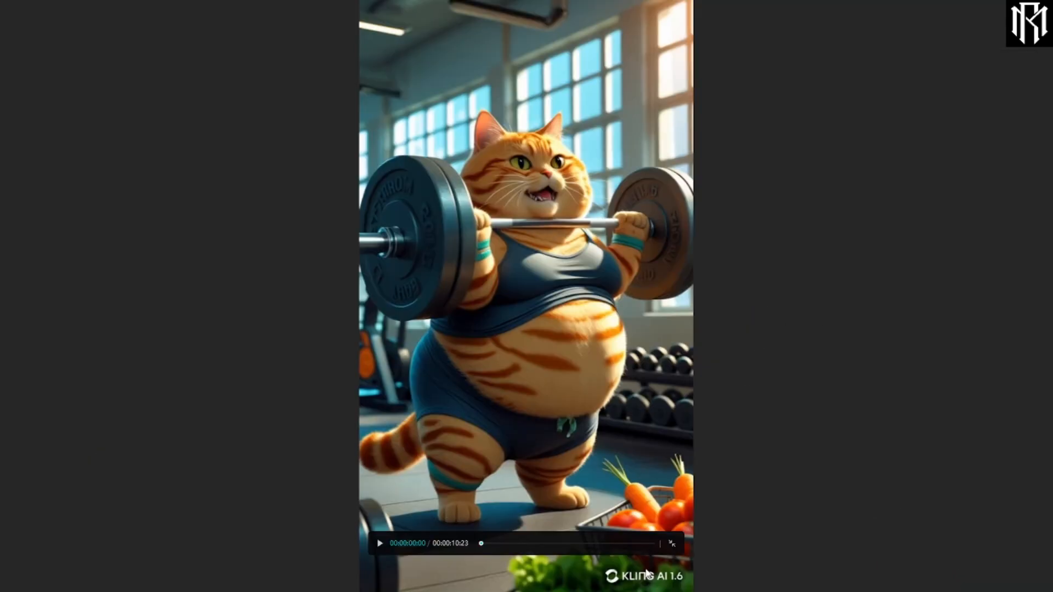
{"action": "left_click", "coordinate": [672, 544]}
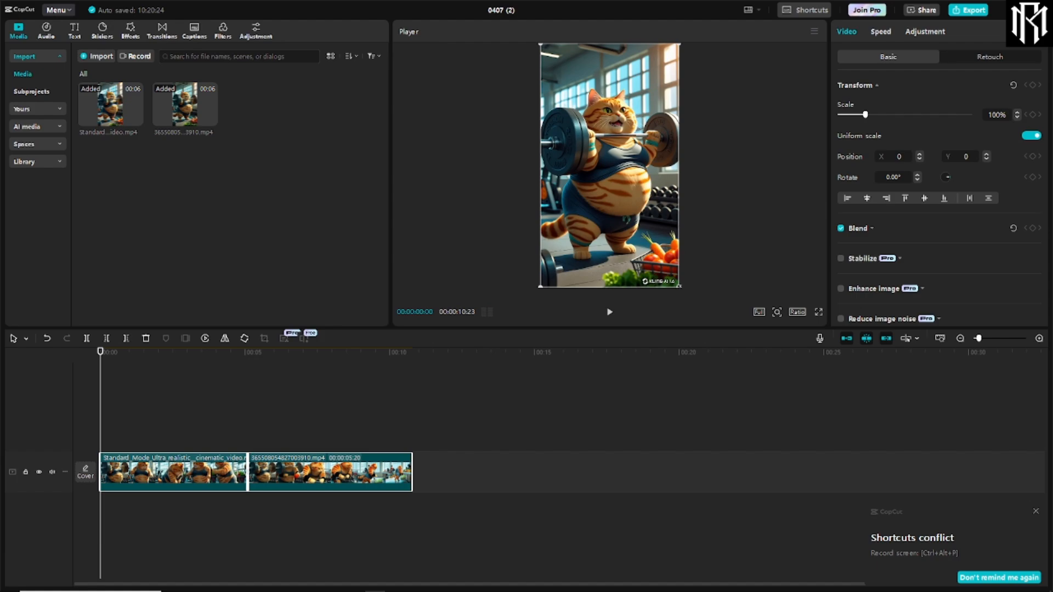
{"action": "left_click_drag", "start_coordinate": [680, 286], "coordinate": [684, 299]}
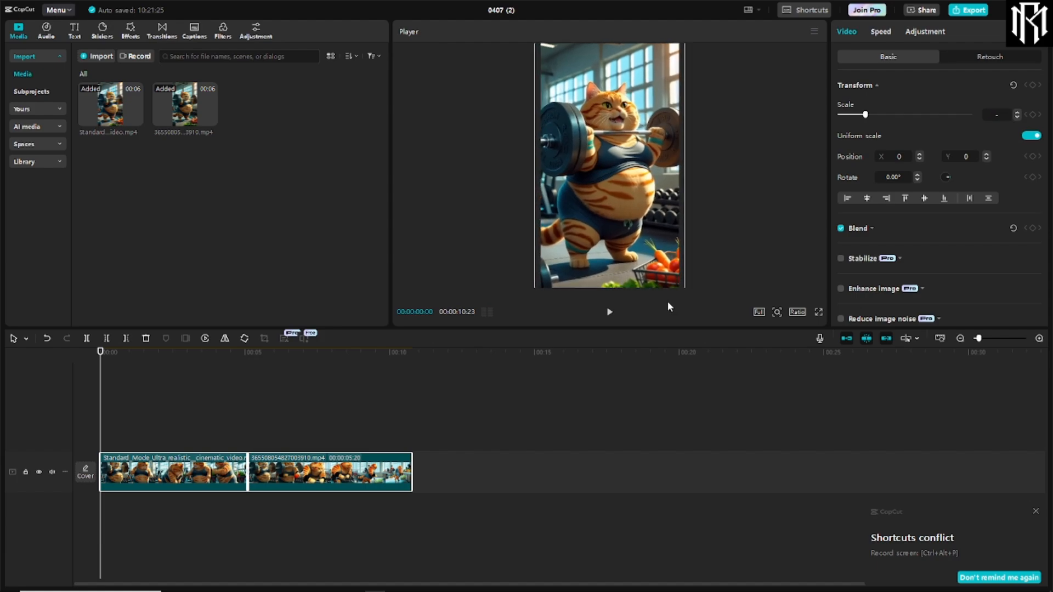
- Deselect the clips and preview the enlarged footage of both clips on the timeline
{"action": "left_click", "coordinate": [281, 487]}
{"action": "left_click", "coordinate": [306, 431]}
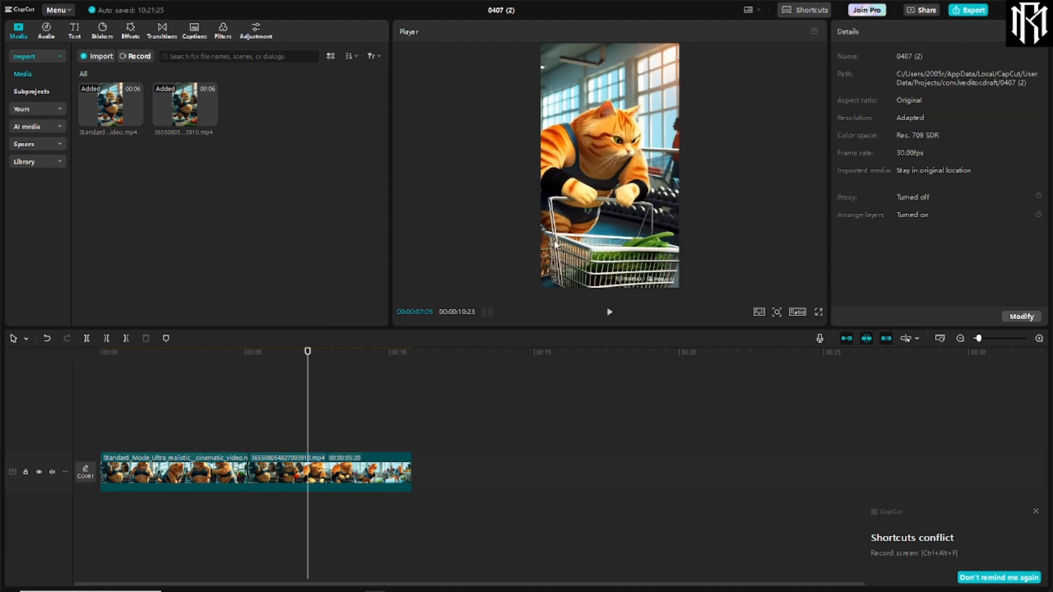
{"action": "left_click", "coordinate": [612, 216]}
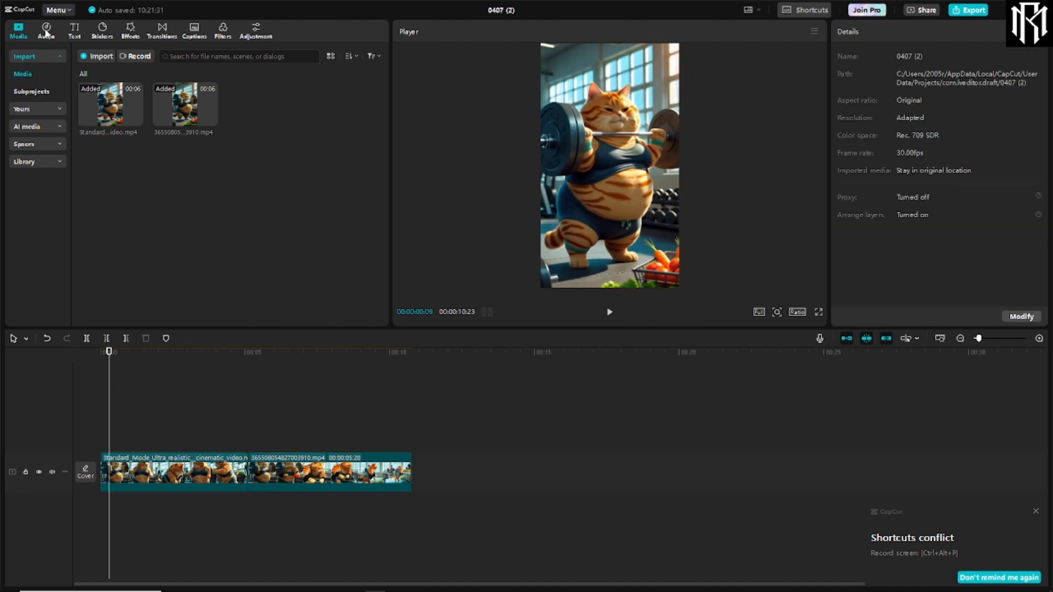
- Browse the Beats music tracks in the audio library
{"action": "left_click", "coordinate": [46, 31]}
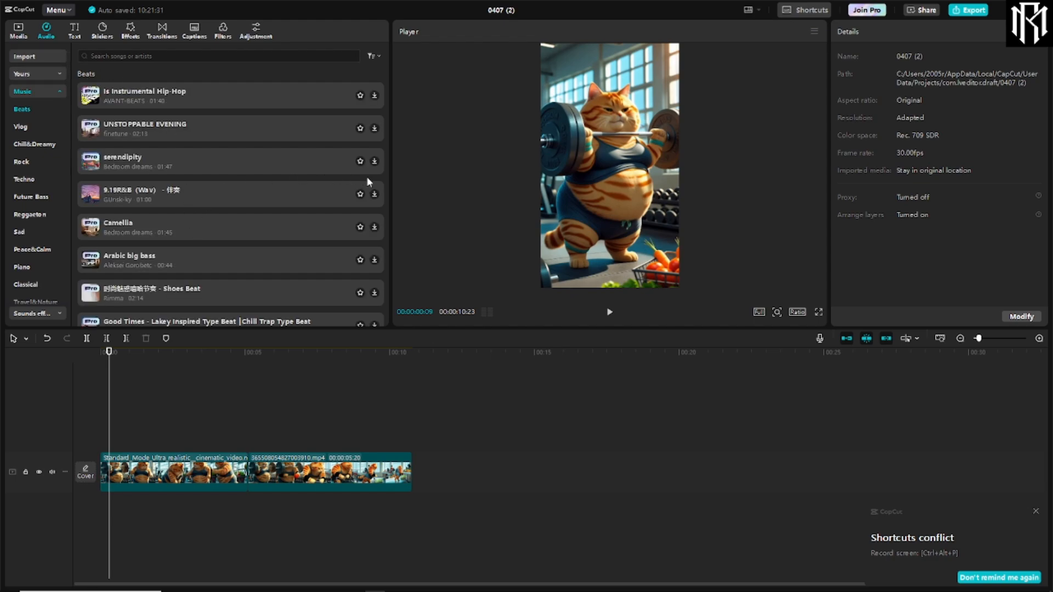
{"action": "left_click", "coordinate": [263, 190]}
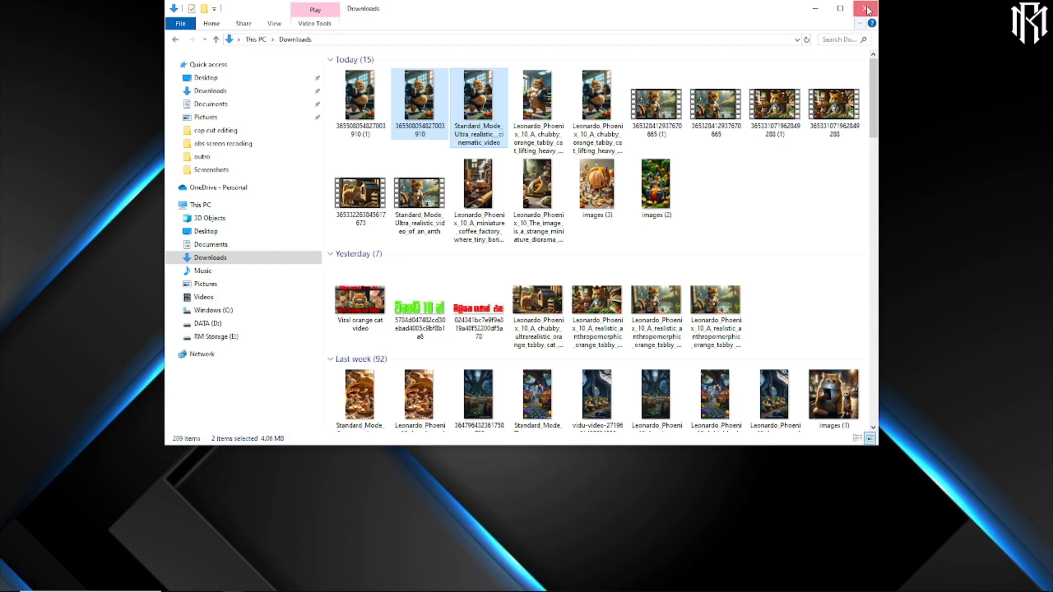
- Close the Downloads folder window
{"action": "left_click", "coordinate": [871, 8]}
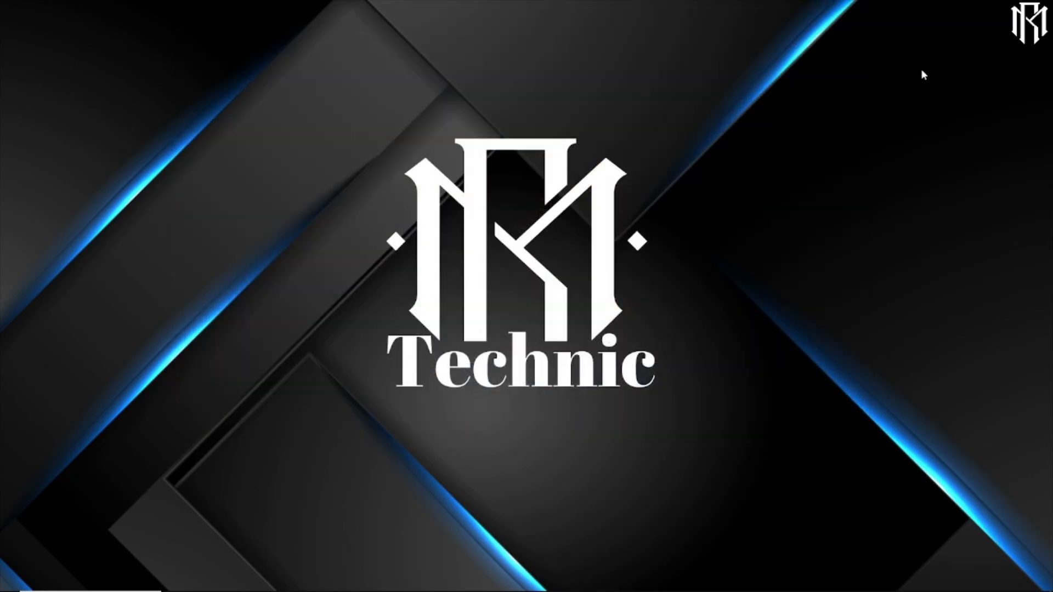
{"action": "right_click", "coordinate": [914, 70]}
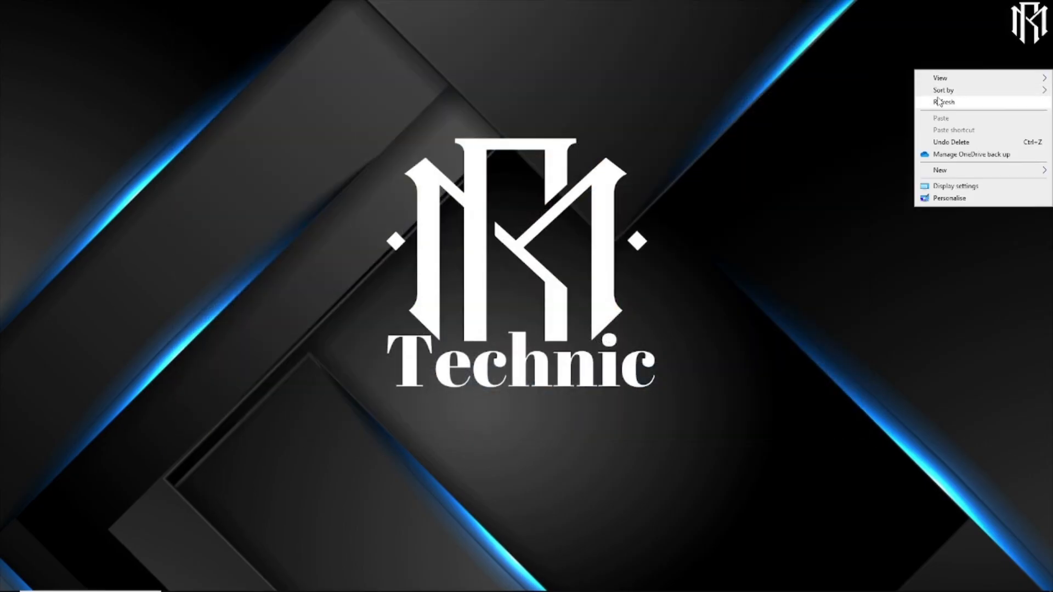